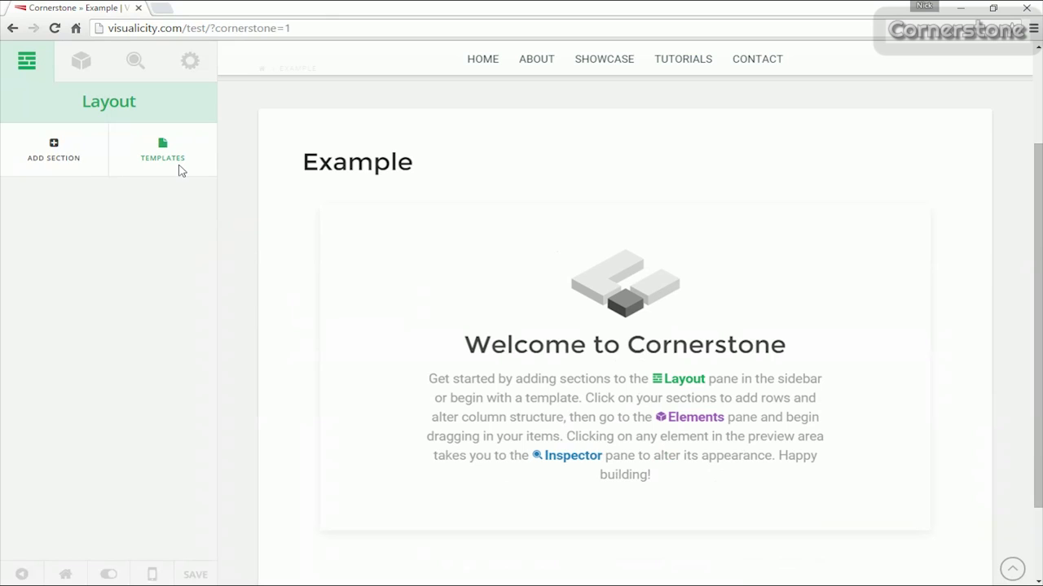
Add a new section and insert the Services block above Section 1.
left_click(54, 151)
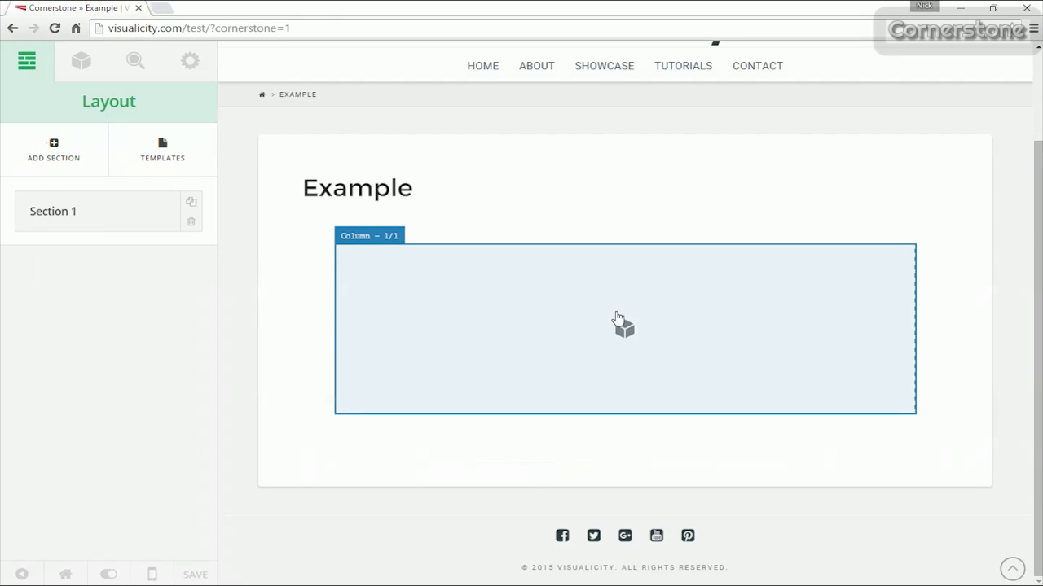
left_click_drag(69, 211, 72, 273)
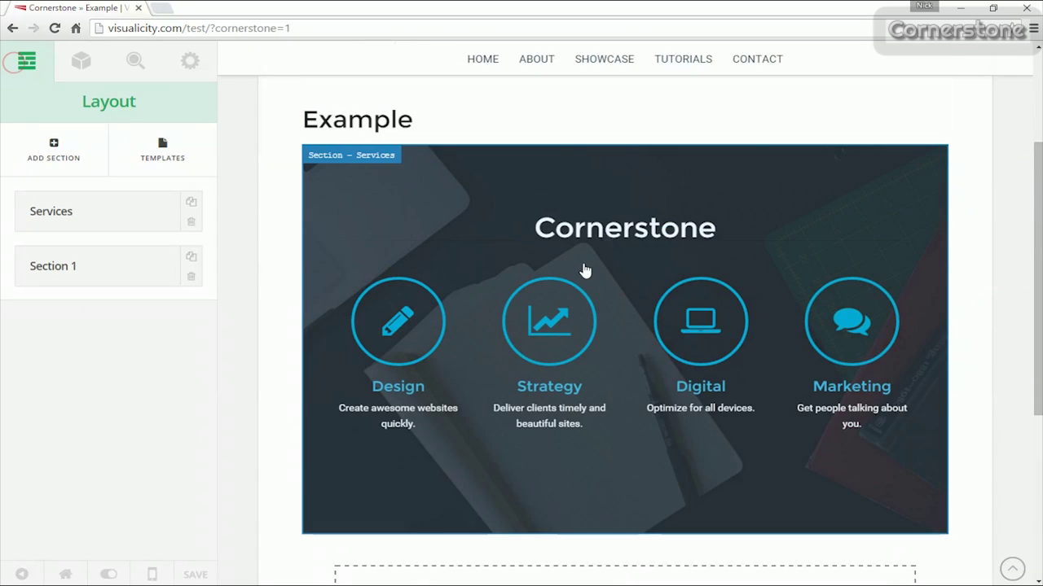
left_click(80, 61)
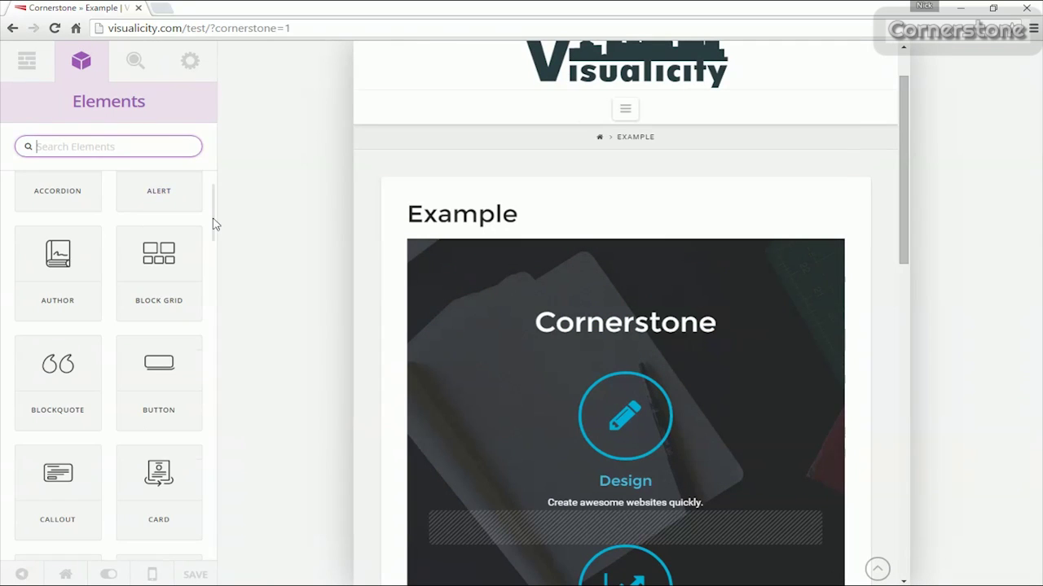
left_click_drag(215, 224, 214, 549)
scroll(577, 353, "down", 10)
Drag a Callout element into the empty column.
left_click(411, 339)
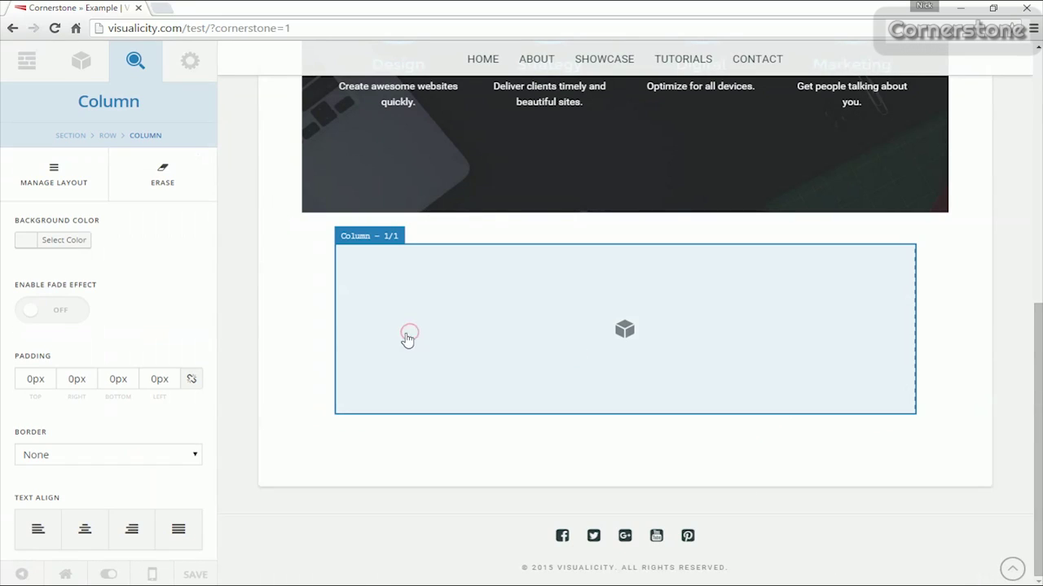
left_click(81, 60)
scroll(111, 365, "down", 3)
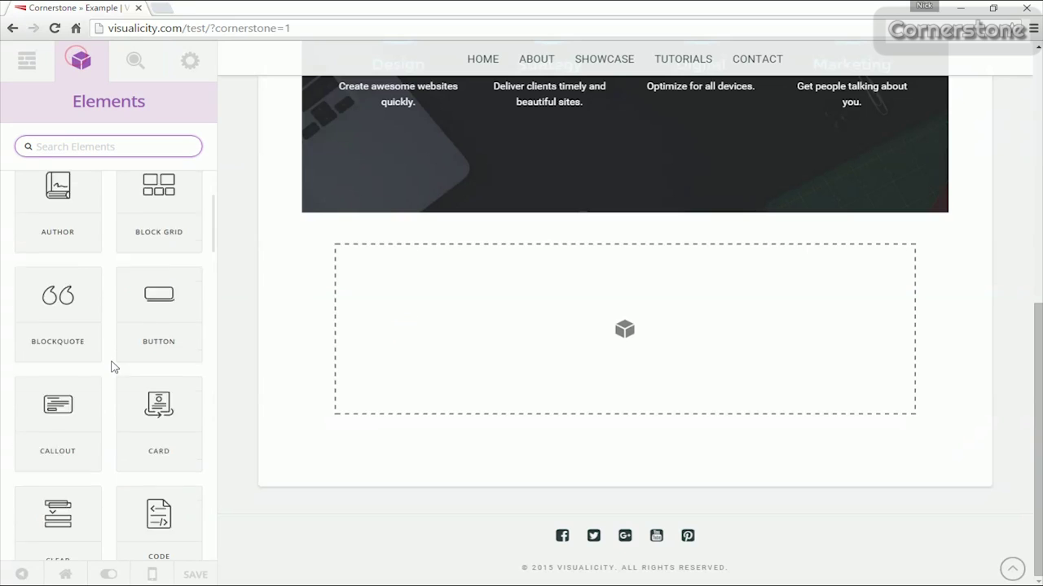
mouse_move(57, 350)
left_mouse_down()
mouse_move(651, 333)
mouse_move(627, 333)
left_mouse_up()
Set the callout column's text alignment to center.
left_click(135, 135)
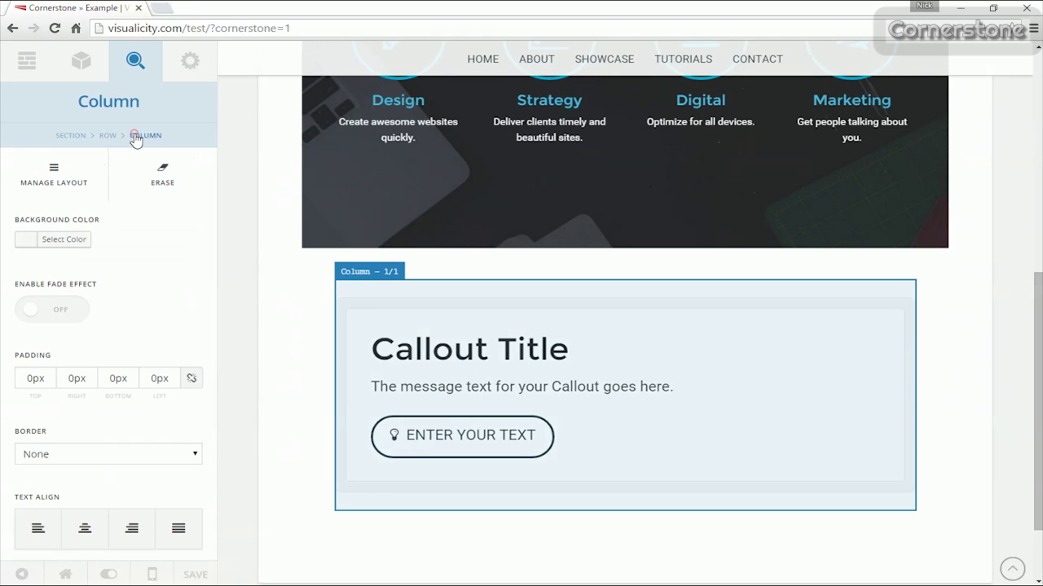
scroll(77, 326, "down", 2)
left_click(97, 472)
scroll(711, 372, "down", 1)
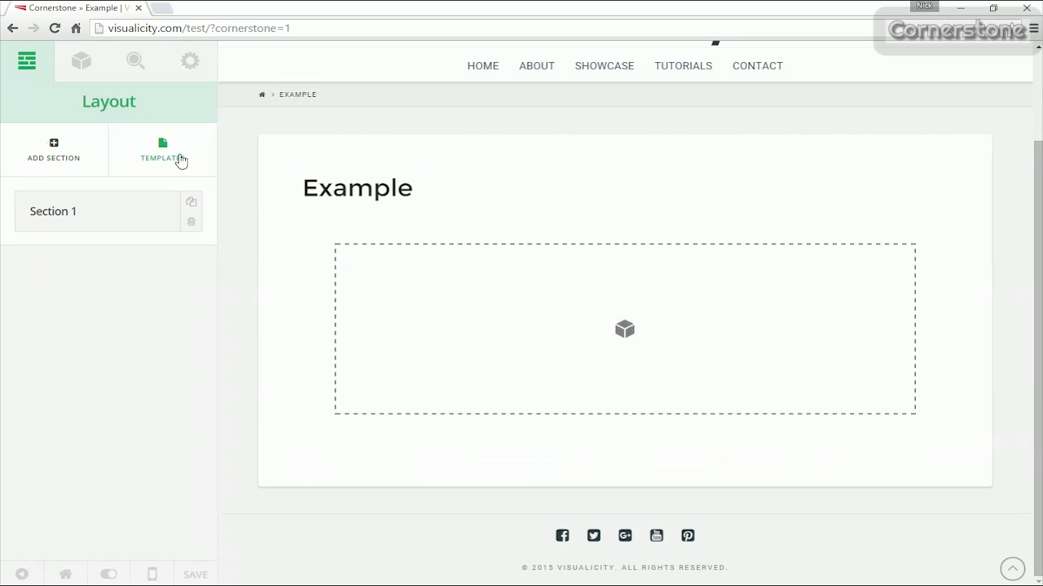
Insert the saved Services 2 block and move Section 1 below the Services section.
left_click(162, 151)
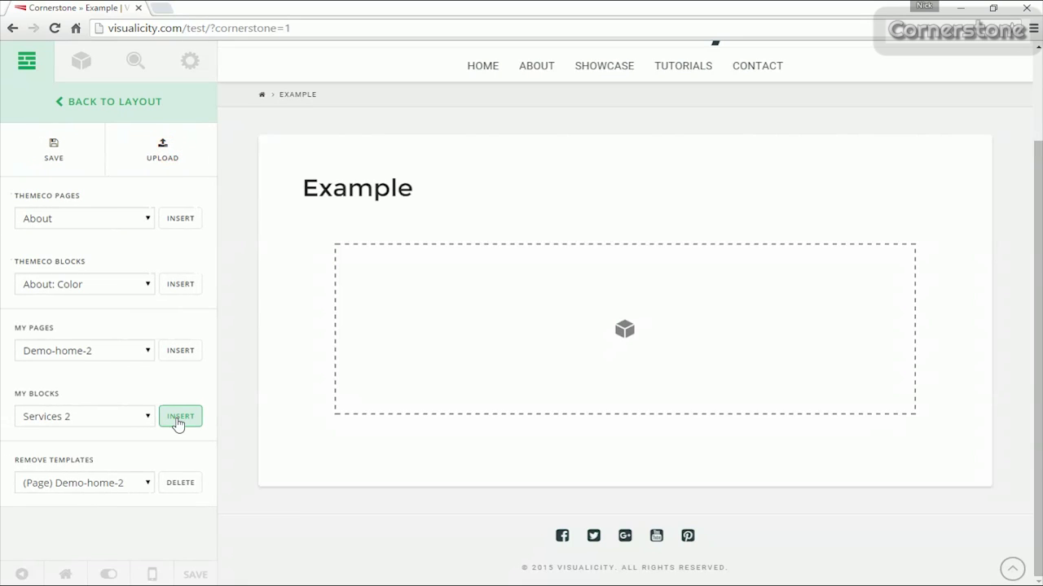
left_click(115, 117)
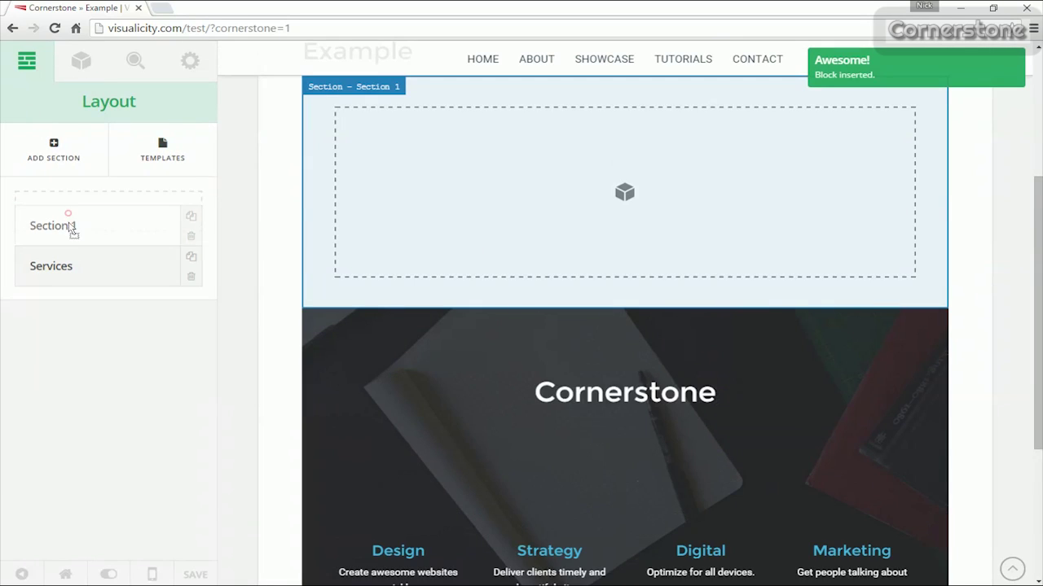
left_click_drag(73, 233, 70, 274)
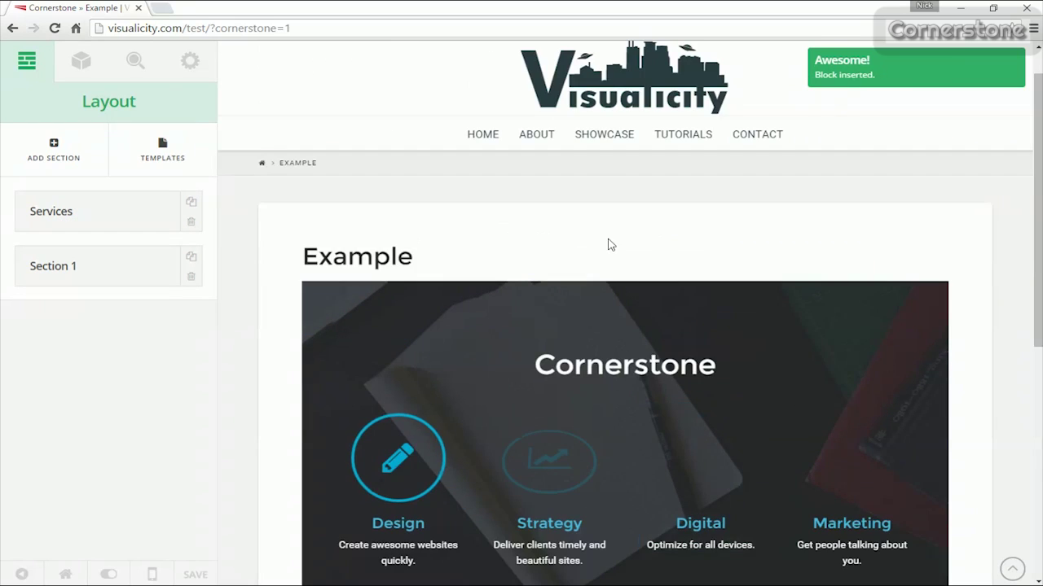
scroll(610, 239, "down", 3)
scroll(606, 239, "up", 2)
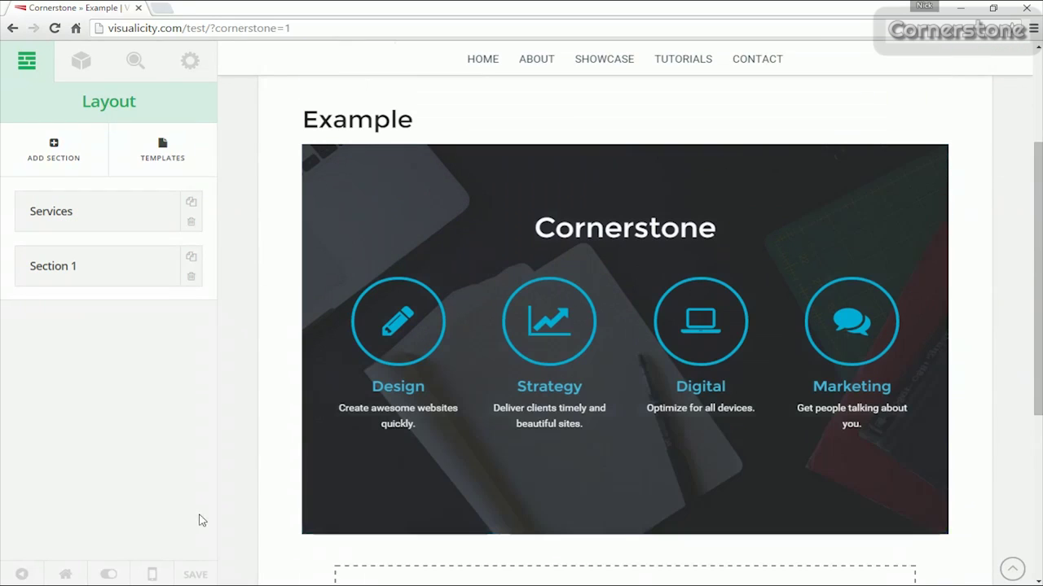
Preview the page at Medium, Small and Extra Small widths with the editor hidden.
left_click(155, 575)
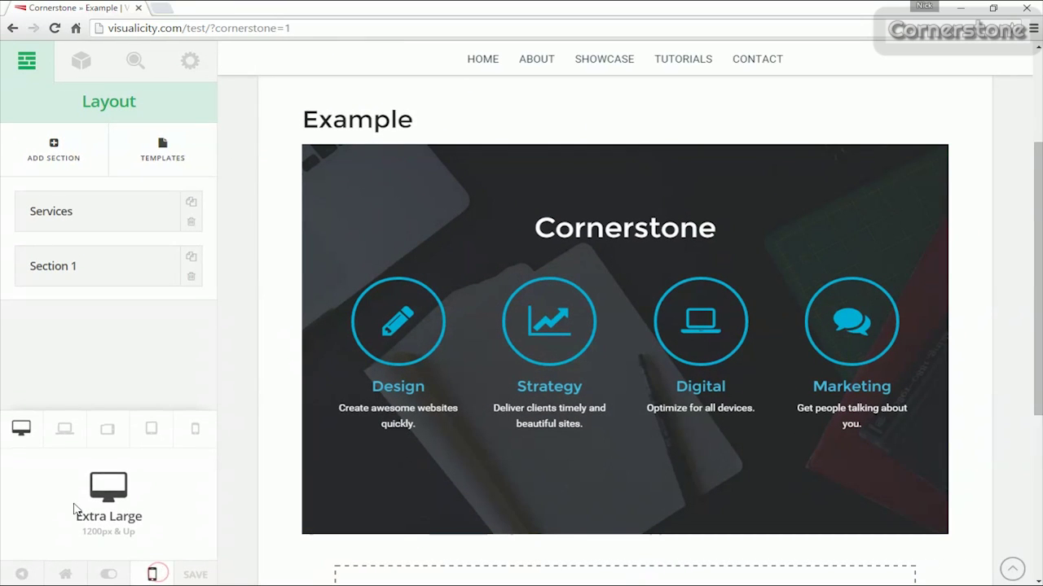
left_click(107, 429)
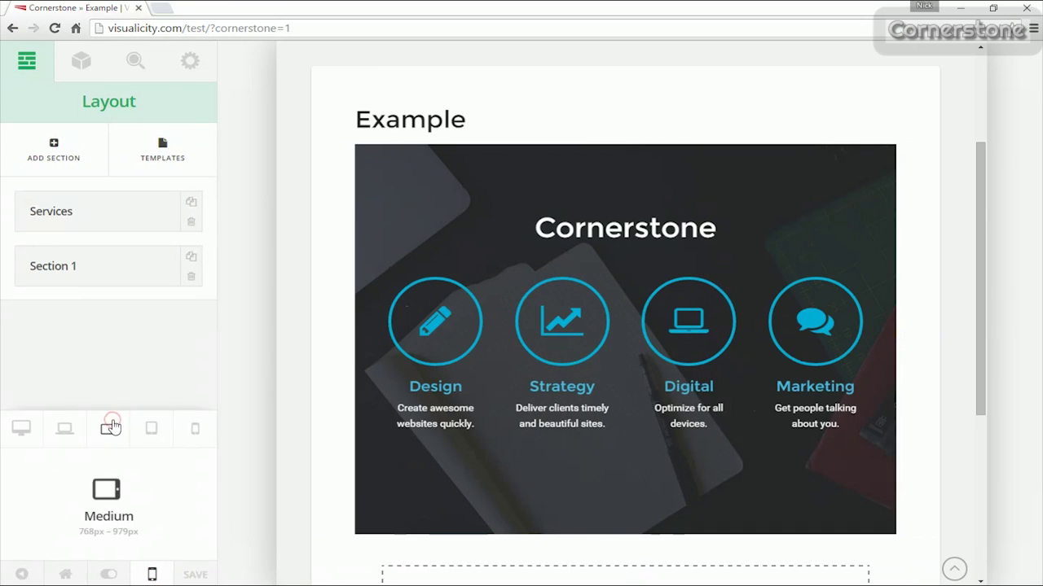
left_click(150, 428)
left_click(195, 430)
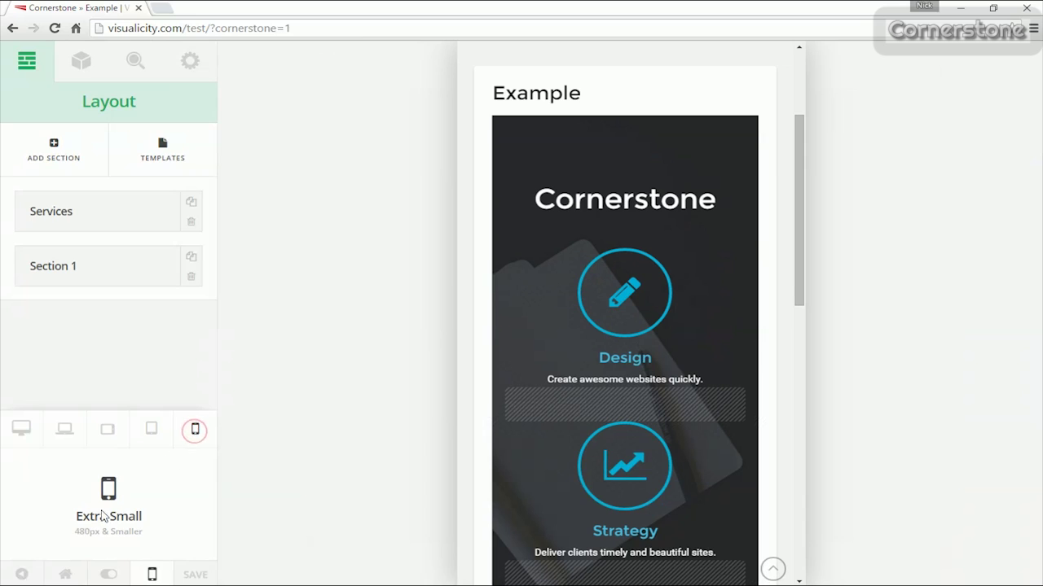
left_click(22, 575)
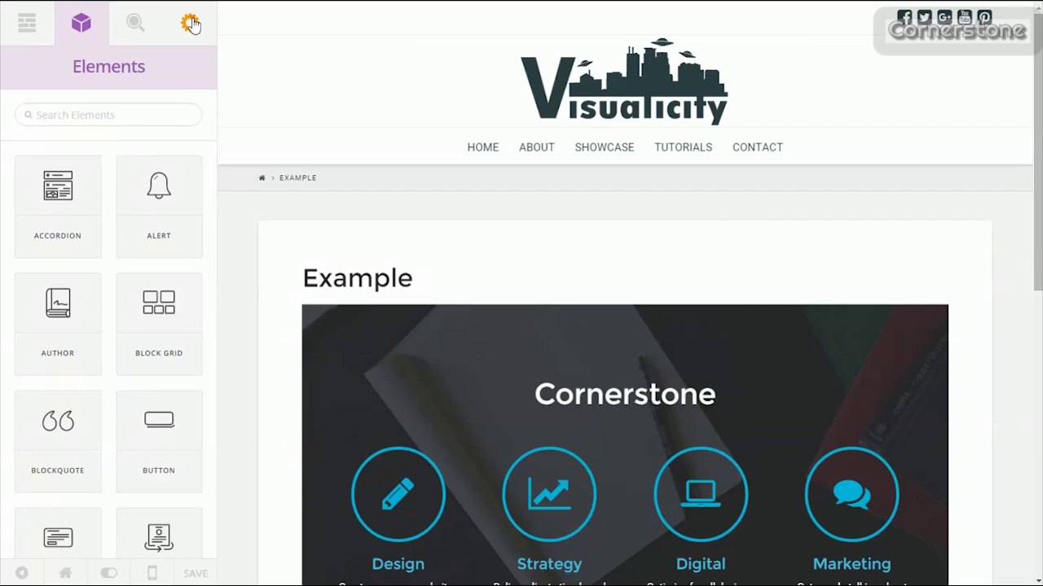
Add custom CSS 'h1 {text-align: center; text-shadow: 2px 2px 3px #000;}' in page settings.
left_click(190, 22)
left_click(70, 127)
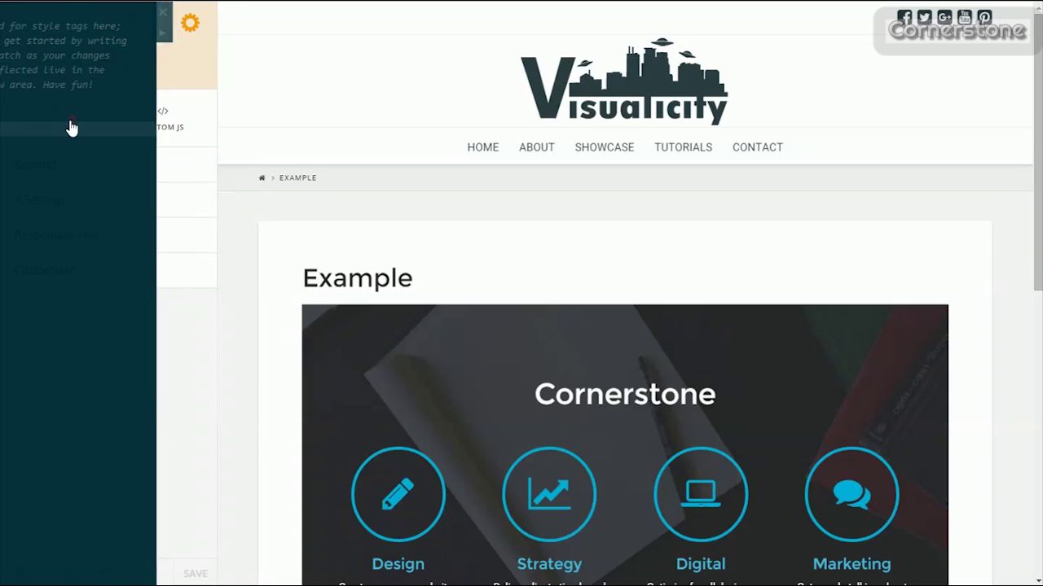
type("h1 {text-align: center;")
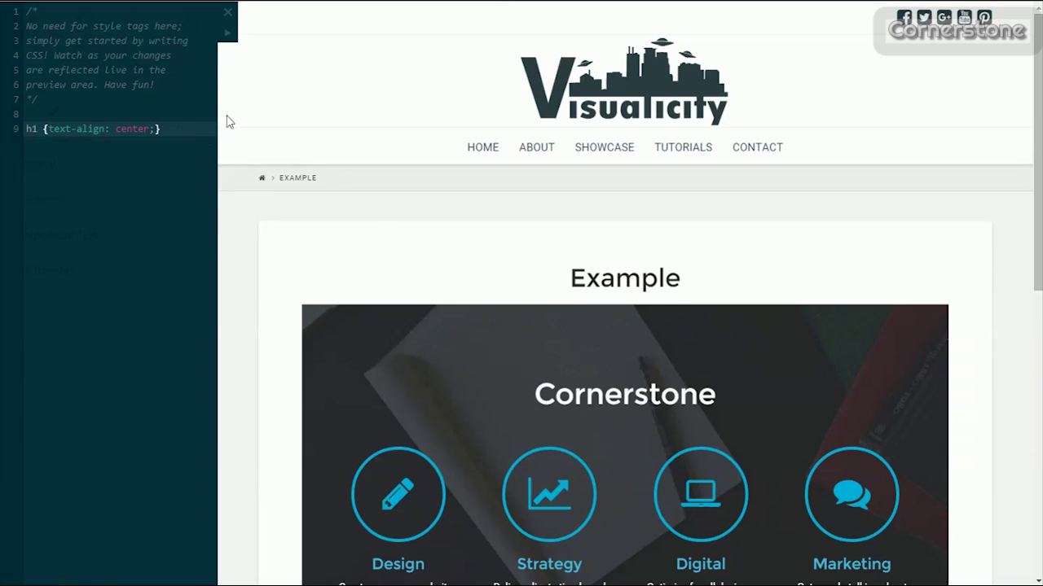
left_click(227, 34)
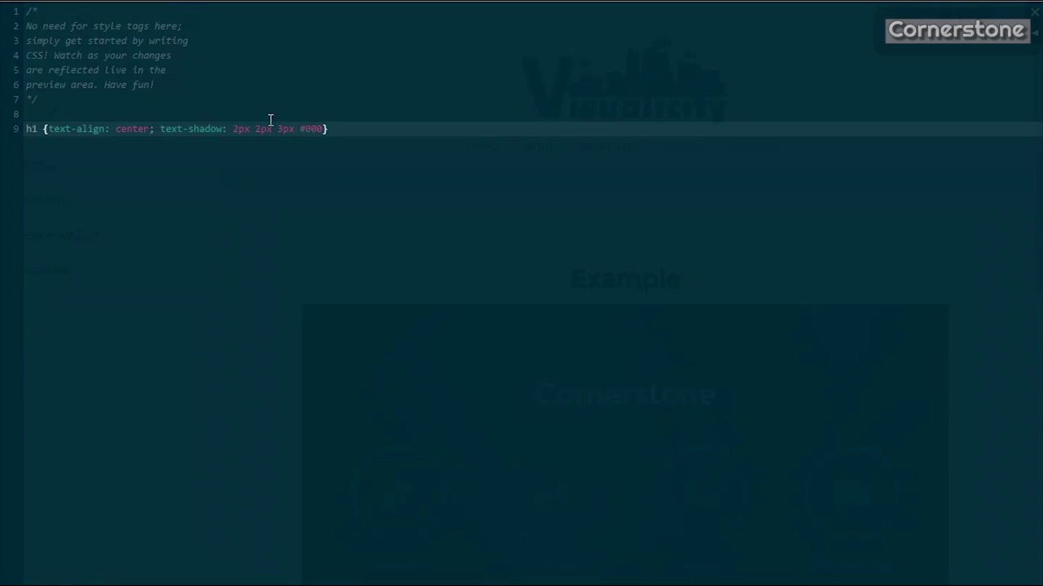
left_click(1032, 39)
scroll(645, 266, "down", 3)
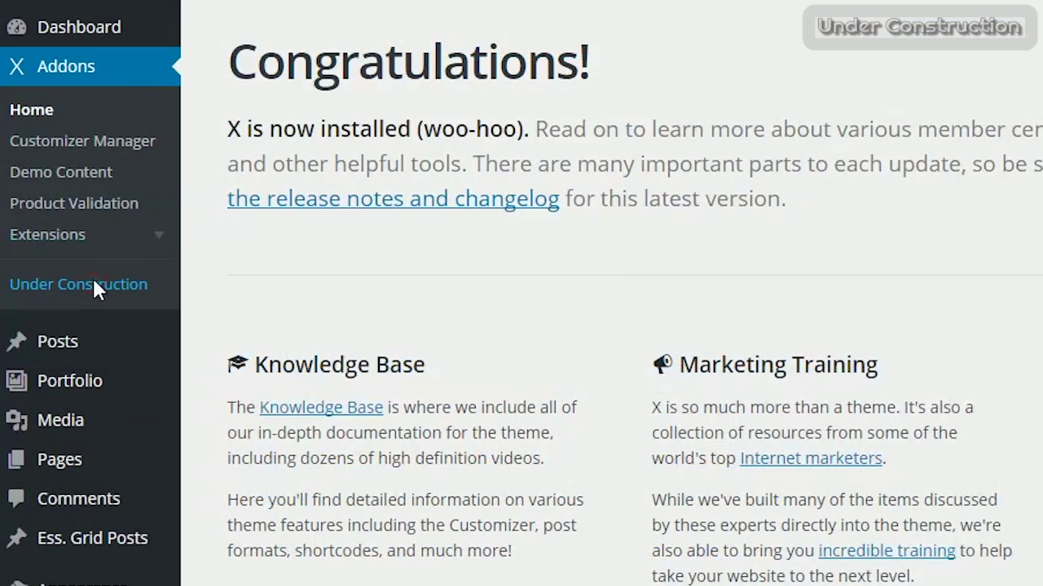
Enable Under Construction mode on the Addons Under Construction page.
left_click(93, 283)
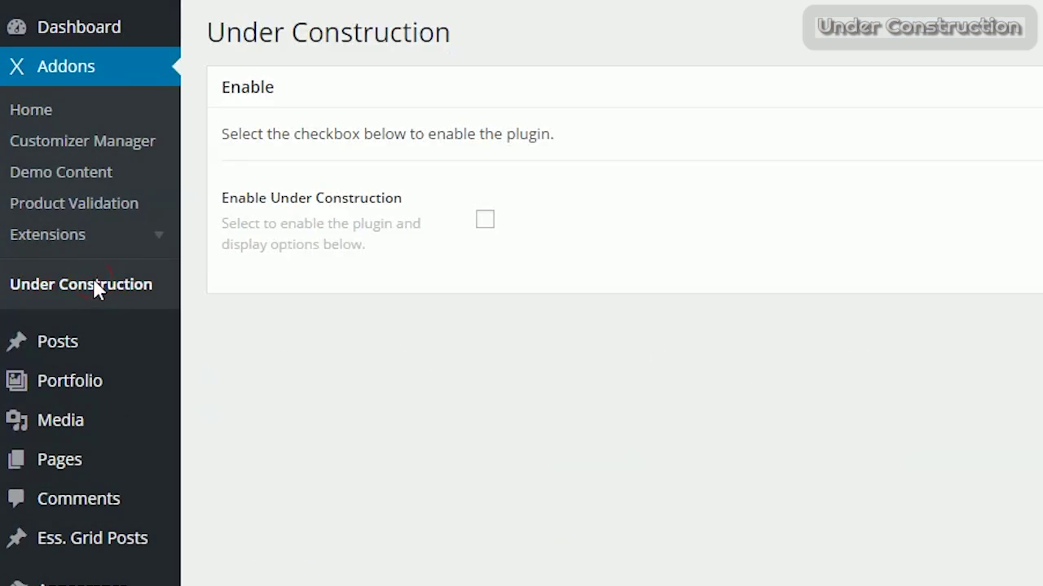
left_click(485, 220)
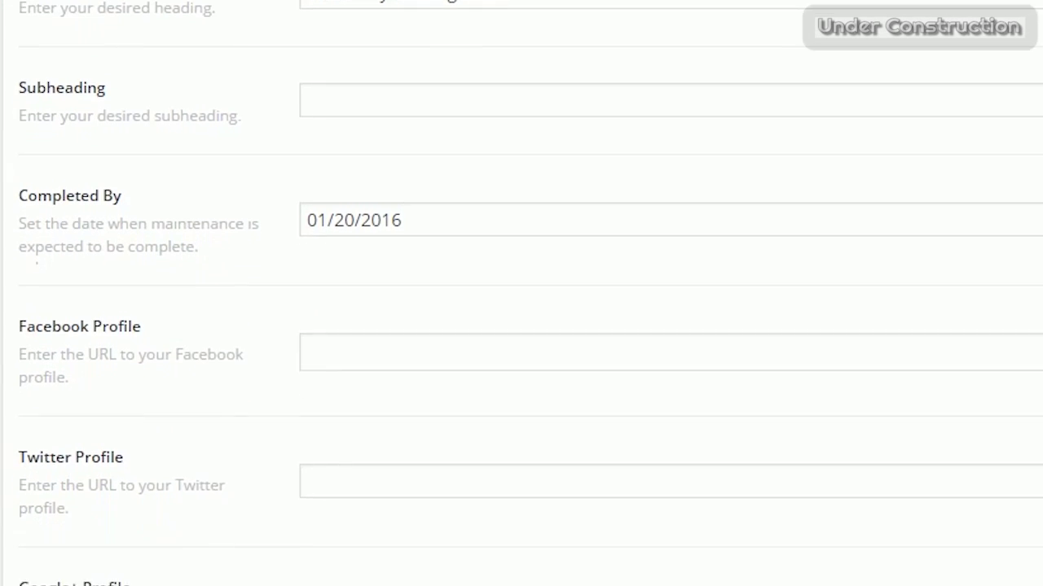
scroll(521, 326, "down", 5)
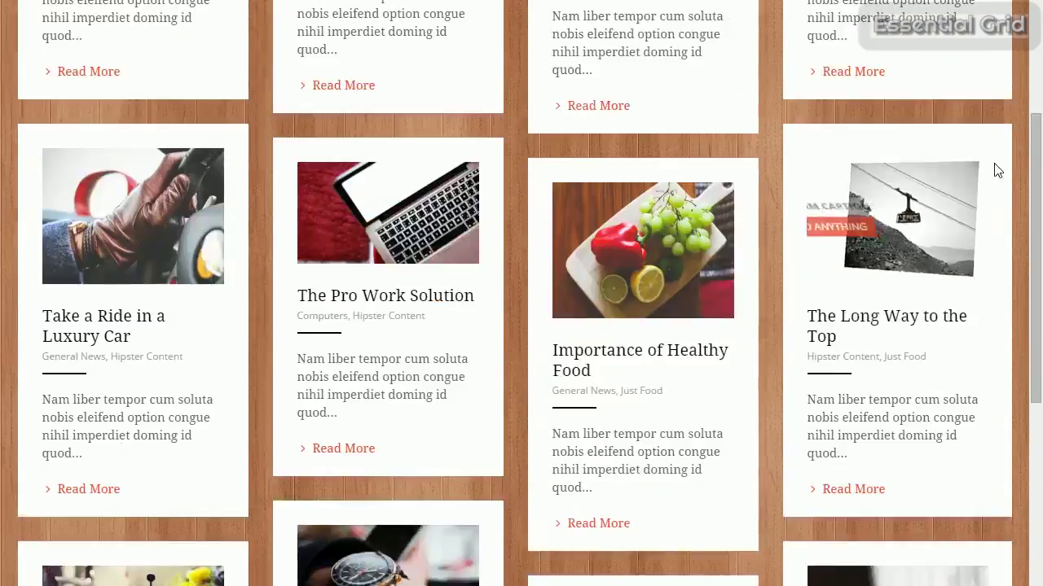
Filter the grid by Company News, Computers, General News, Hipster Content and Just Food, then view SHOW IMAGE layer styles.
scroll(943, 186, "up", 5)
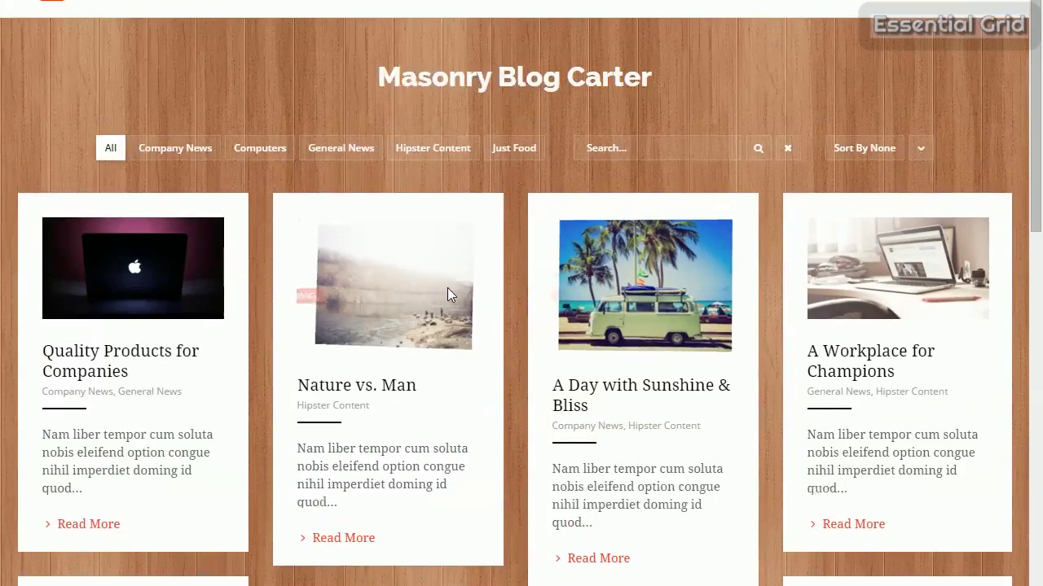
left_click(173, 148)
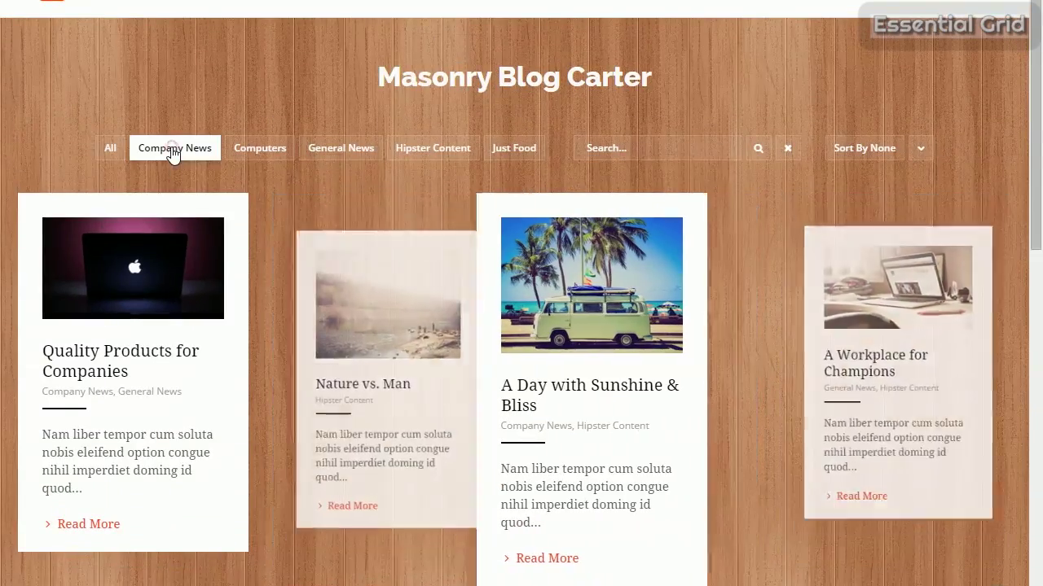
left_click(259, 148)
scroll(405, 202, "down", 1)
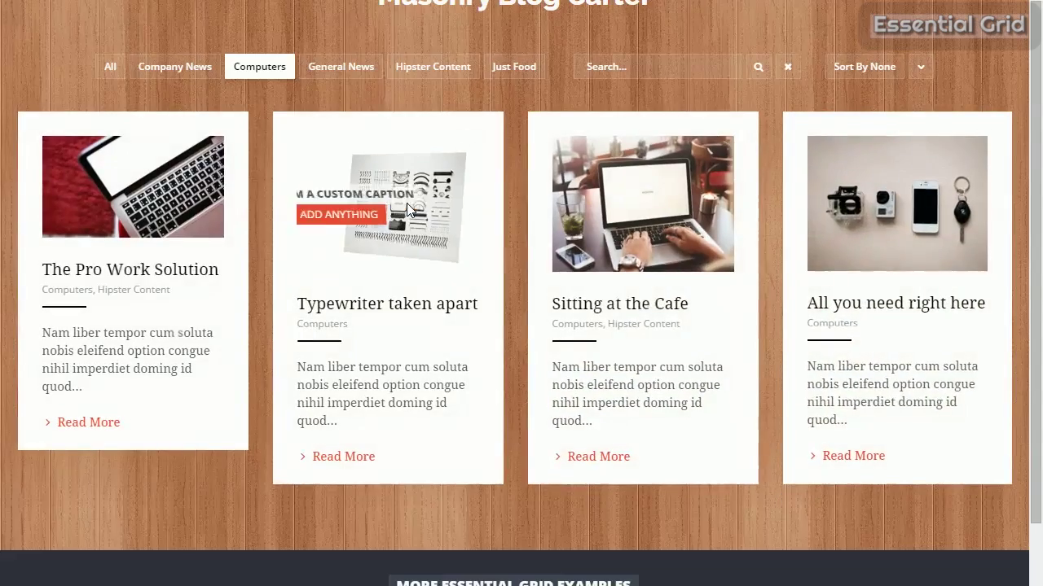
left_click(343, 70)
left_click(411, 72)
left_click(498, 69)
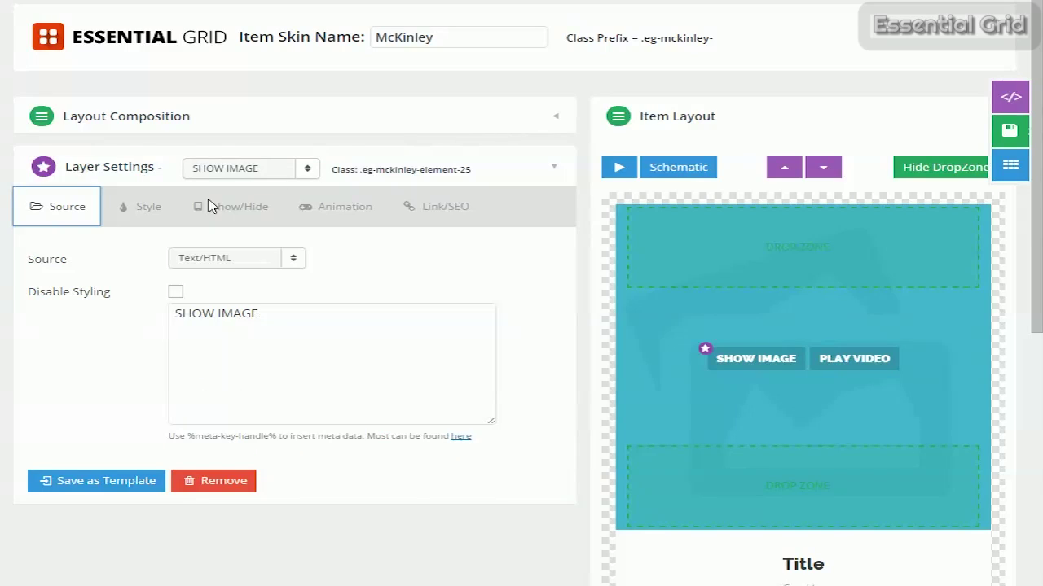
left_click(142, 208)
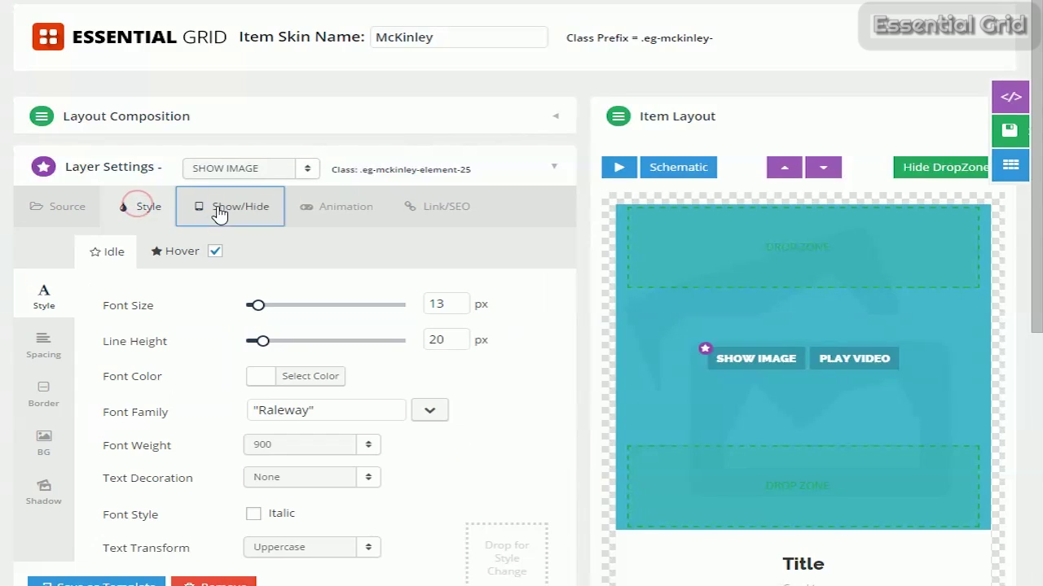
Review the SHOW IMAGE layer's tabs and set its font size to 14px.
left_click(219, 213)
left_click(337, 214)
left_click(435, 213)
left_click(144, 213)
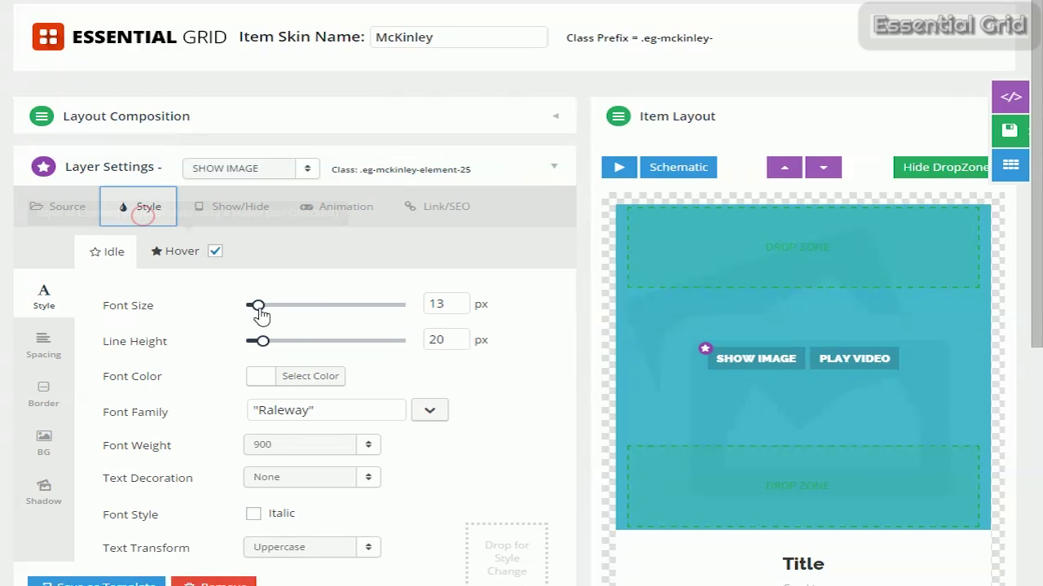
left_click_drag(258, 308, 259, 308)
scroll(290, 372, "down", 7)
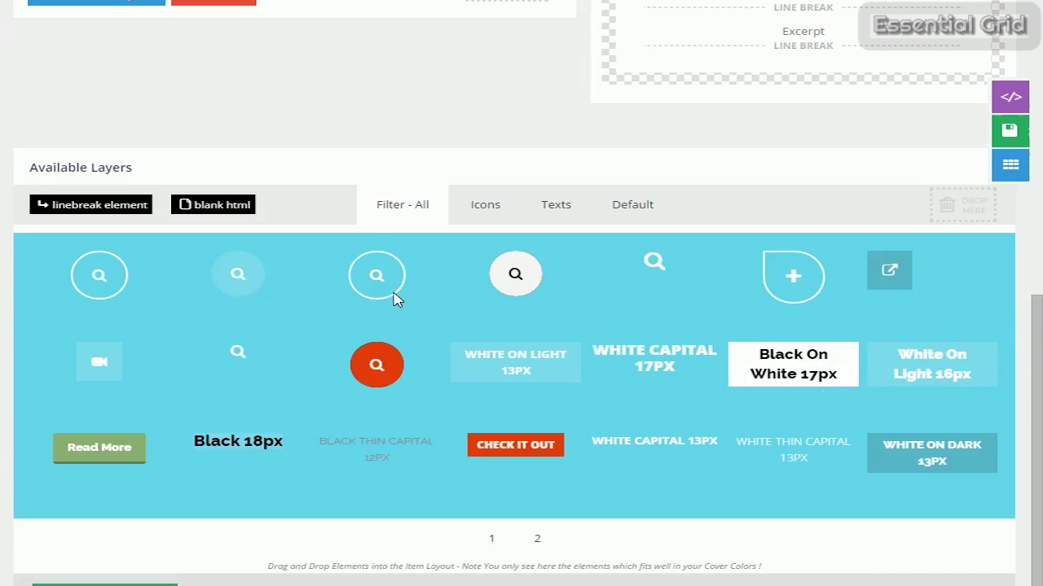
Drag the plus icon layer into the item layout between SHOW IMAGE and PLAY VIDEO.
left_click(487, 210)
left_click(566, 254)
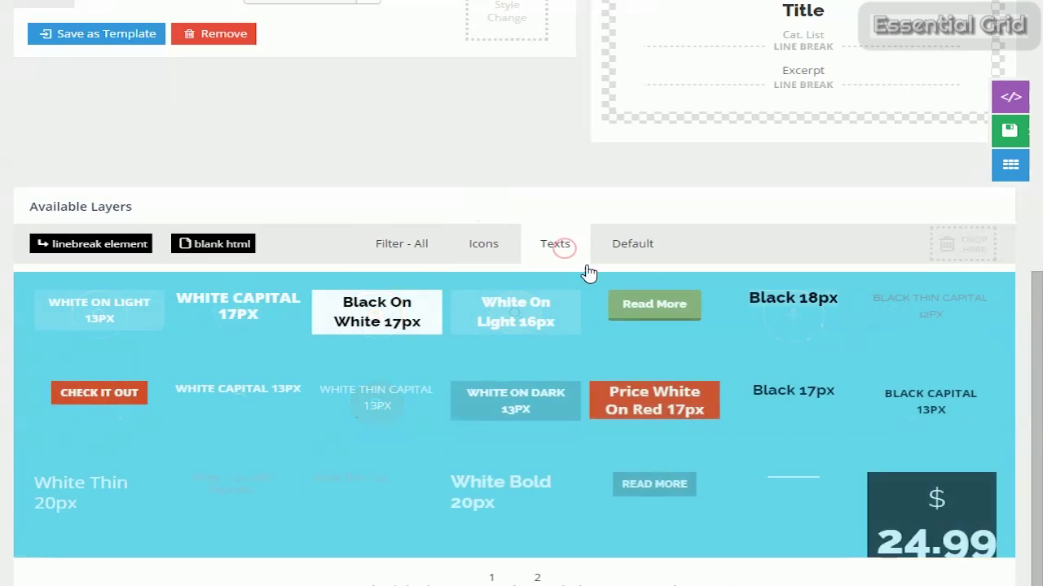
scroll(489, 309, "up", 1)
left_click(402, 325)
scroll(733, 407, "up", 2)
left_click_drag(792, 559, 815, 55)
scroll(663, 135, "up", 3)
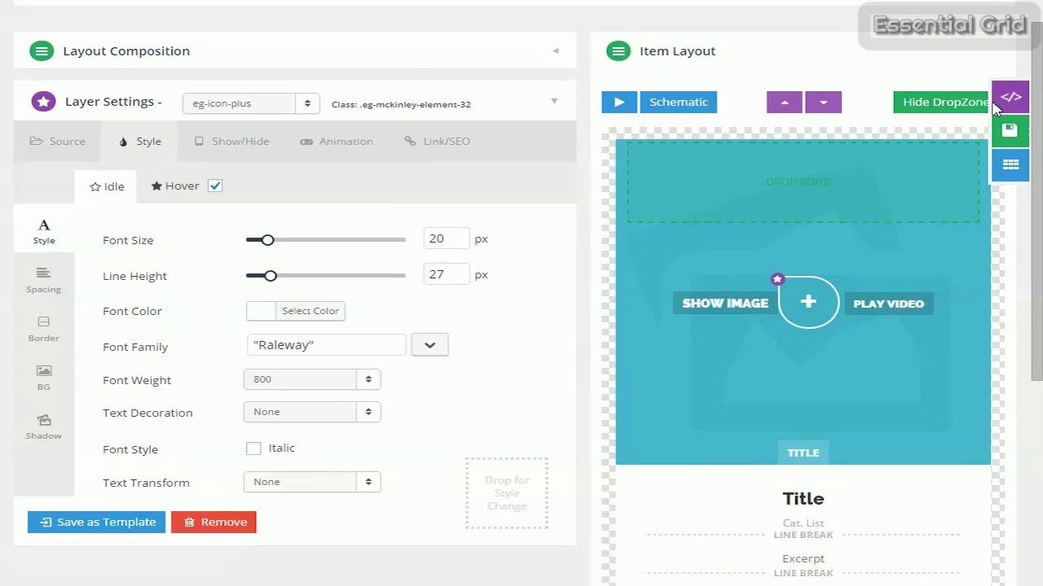
Browse the Skin Templates overview through its second and third pages.
left_click(1010, 165)
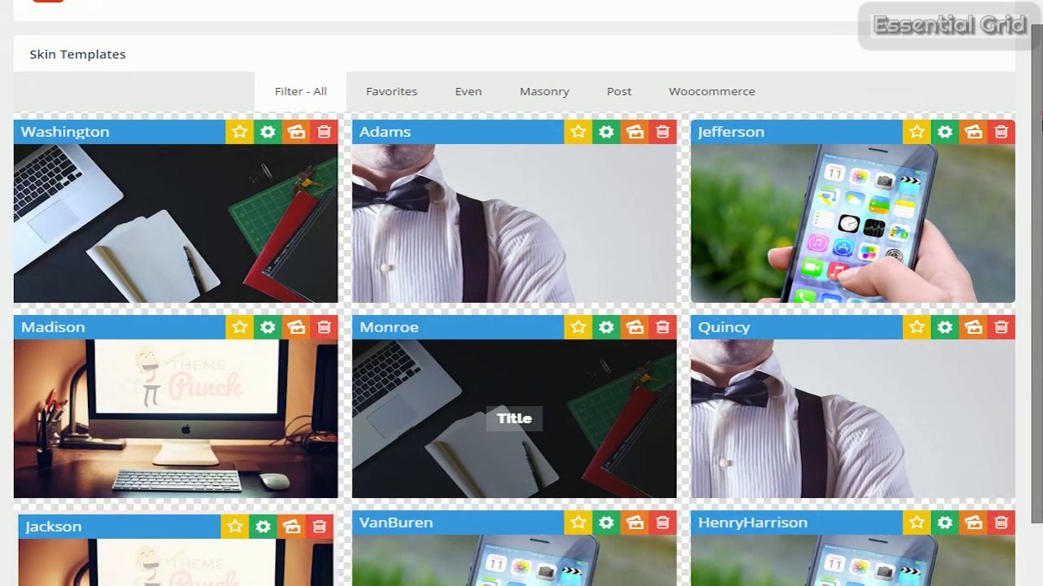
scroll(1040, 175, "down", 2)
scroll(1040, 175, "down", 1)
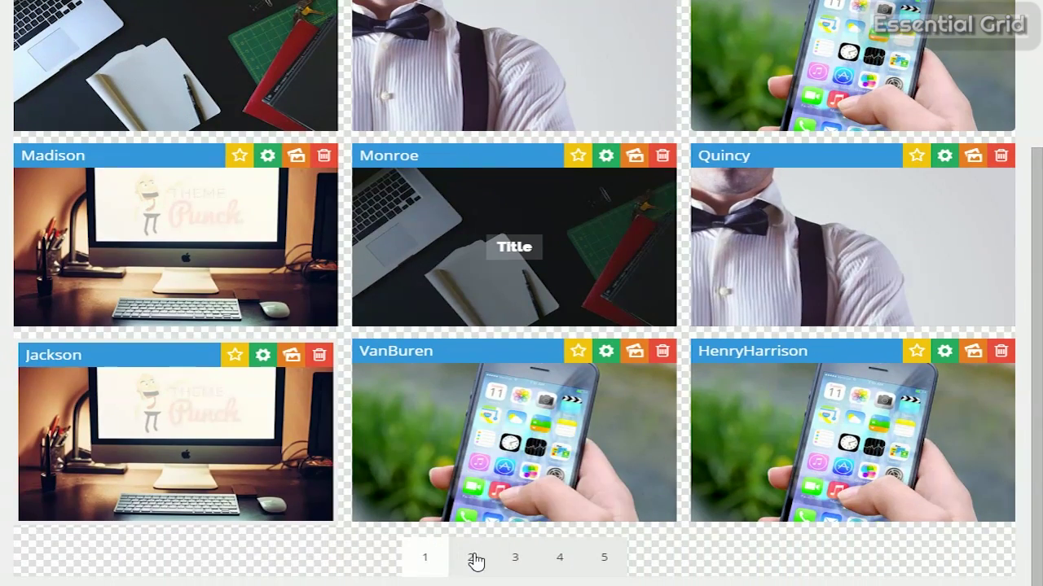
left_click(472, 558)
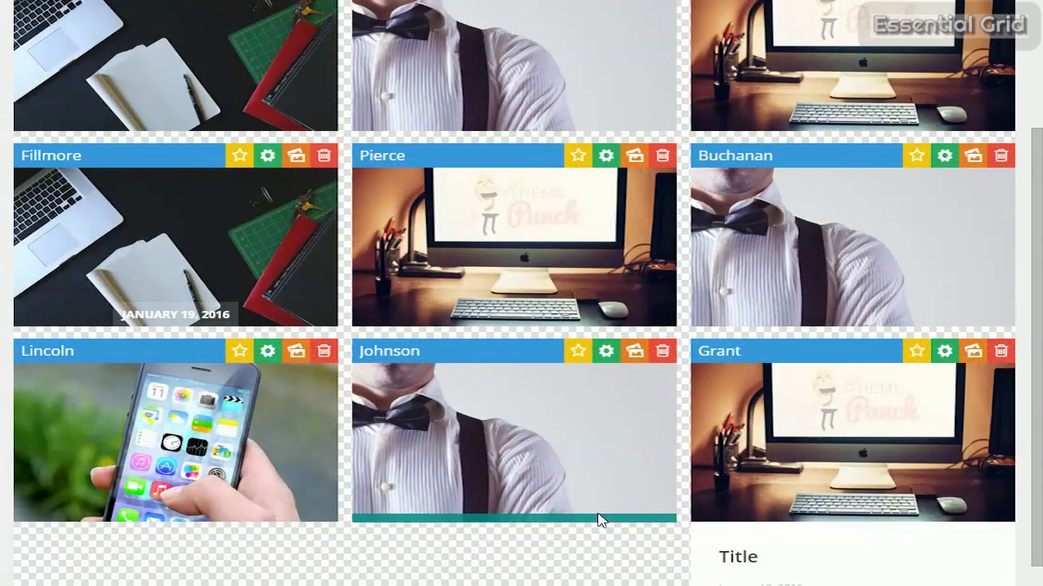
scroll(578, 489, "down", 3)
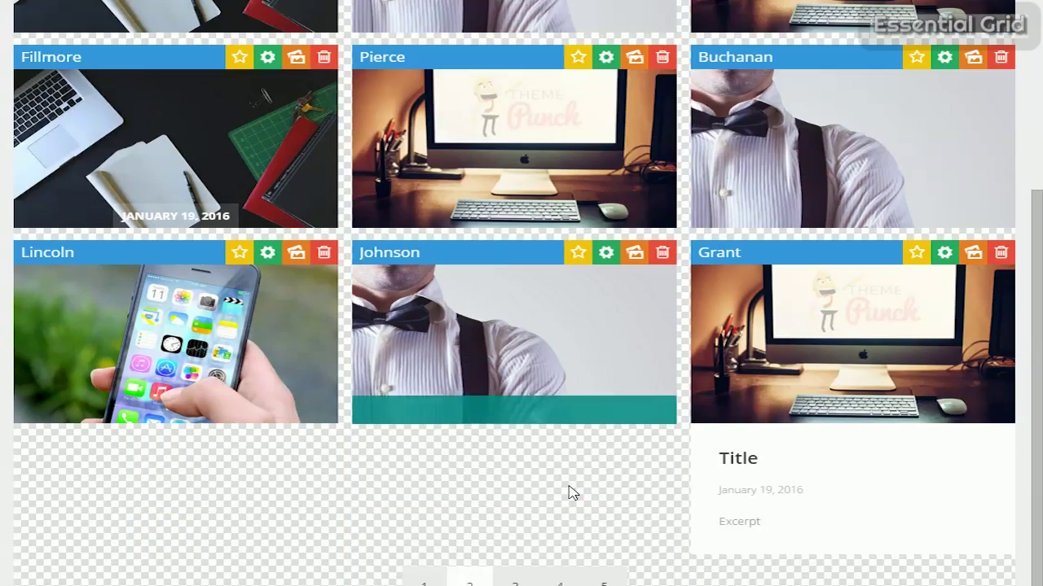
left_click(511, 577)
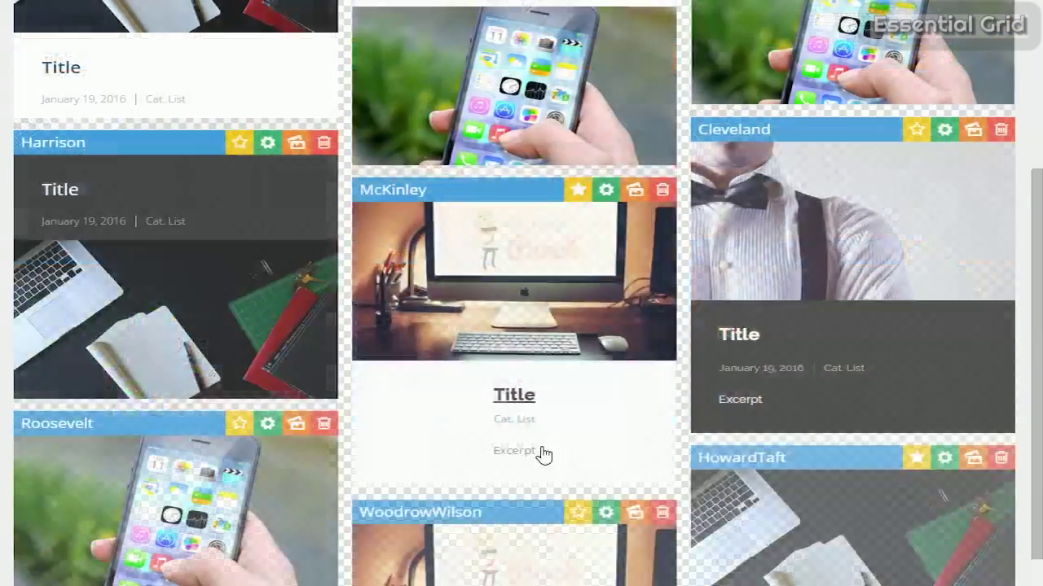
scroll(598, 358, "up", 5)
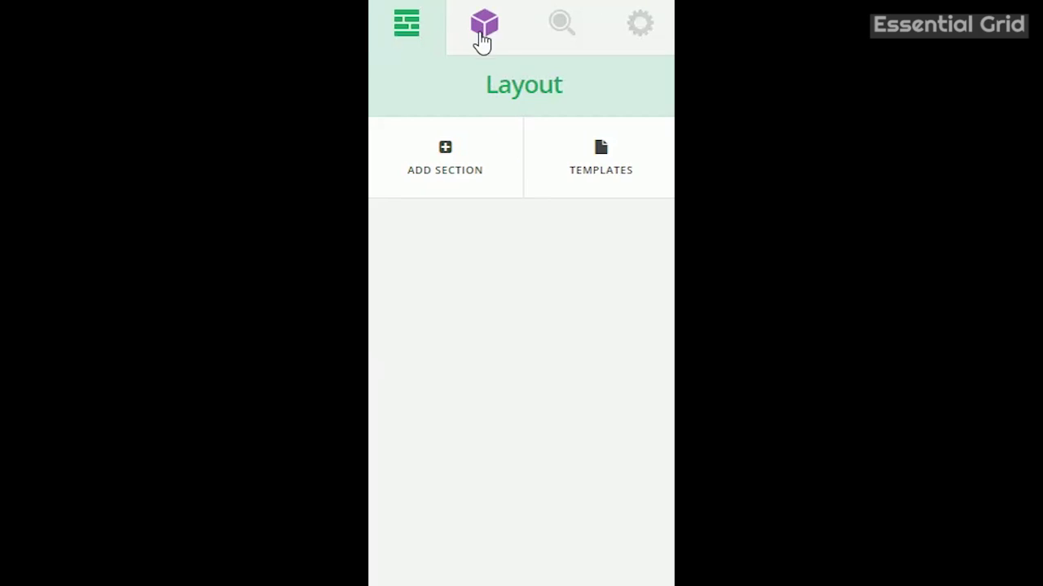
Search elements for 'Esse' and open Row 1 settings in the Essential Grid section.
left_click(483, 32)
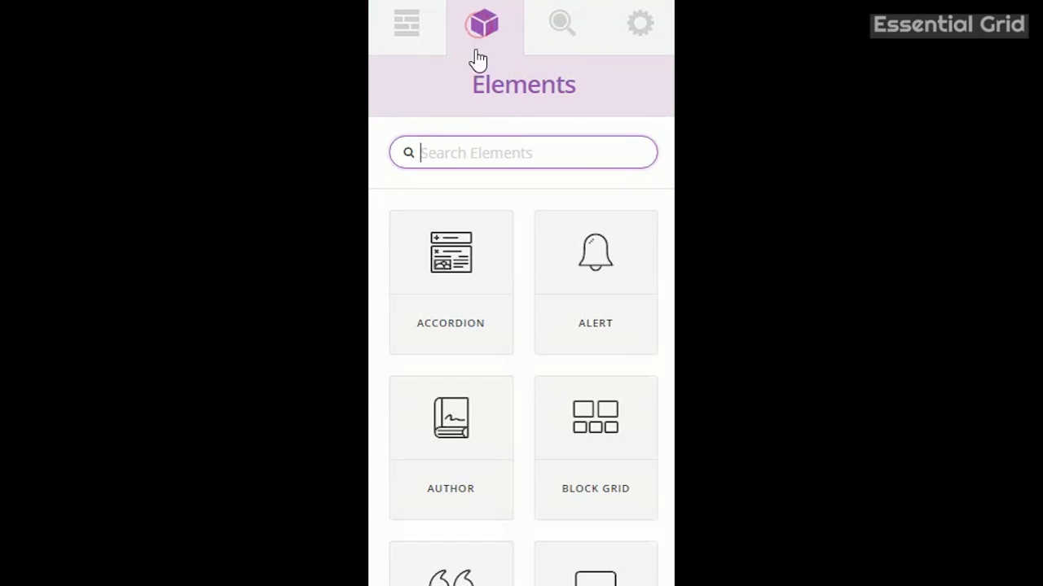
left_click(472, 152)
type("Essen")
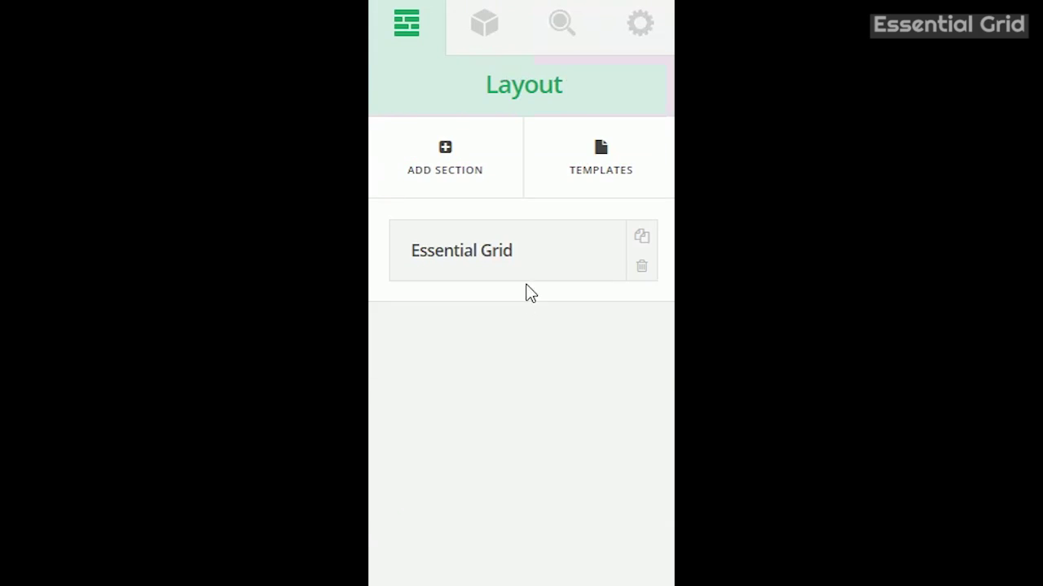
left_click(521, 254)
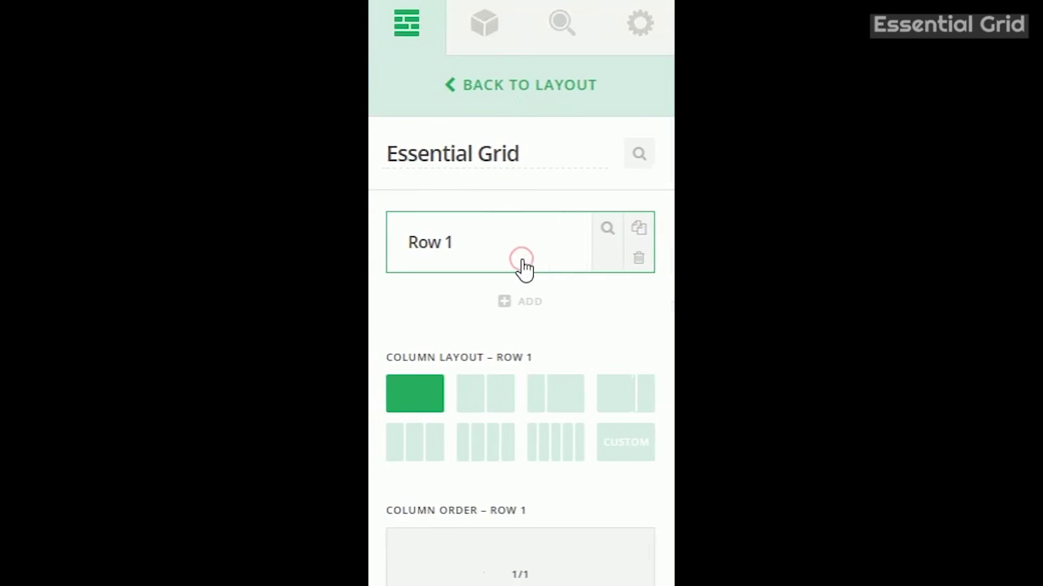
left_click(606, 229)
scroll(538, 304, "down", 6)
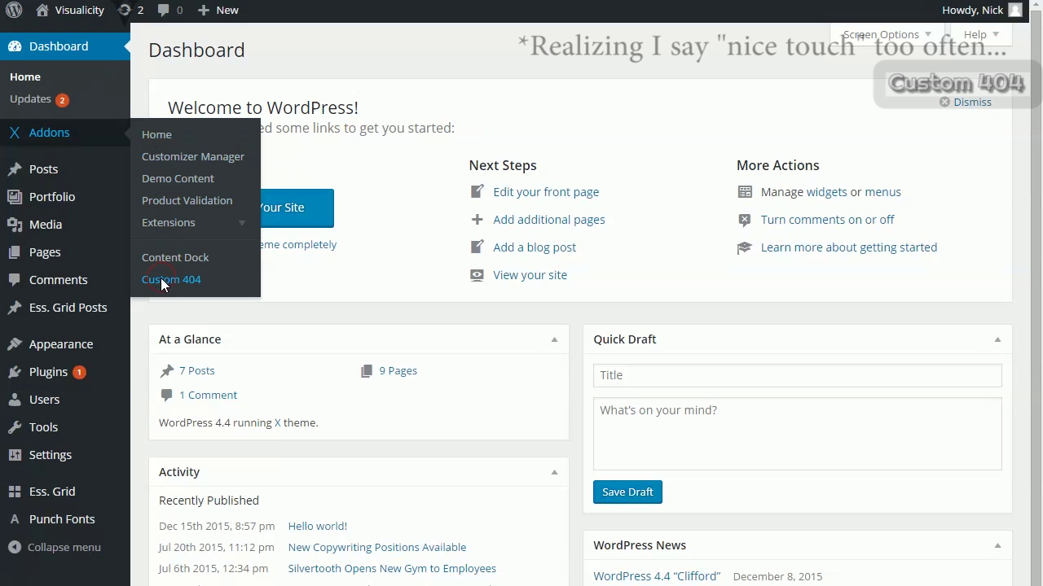
Enable Custom 404, choose My Custom 404 Page as the 404 page, and save.
left_click(161, 278)
left_click(344, 186)
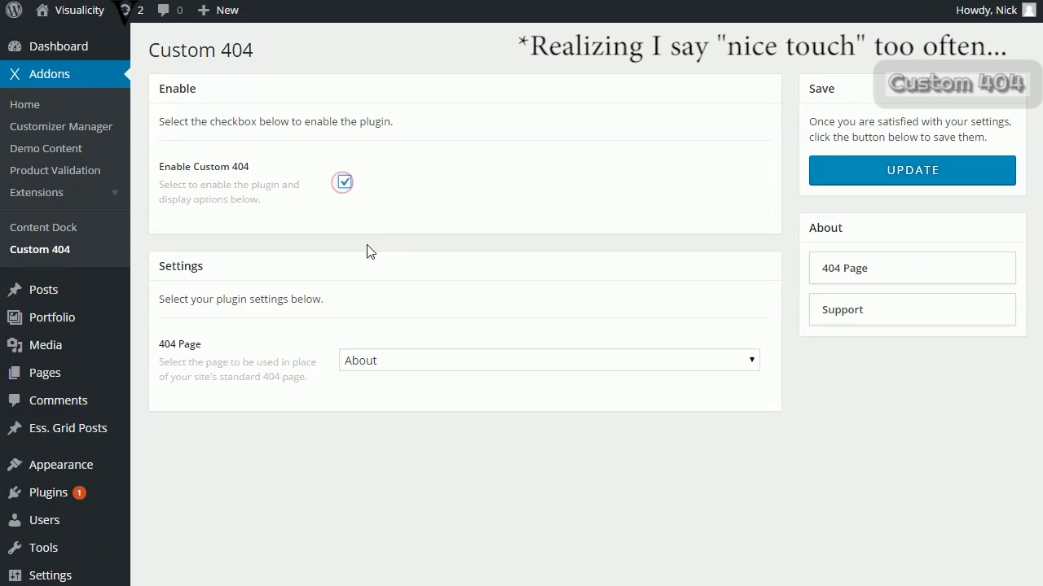
left_click(417, 360)
left_click(408, 476)
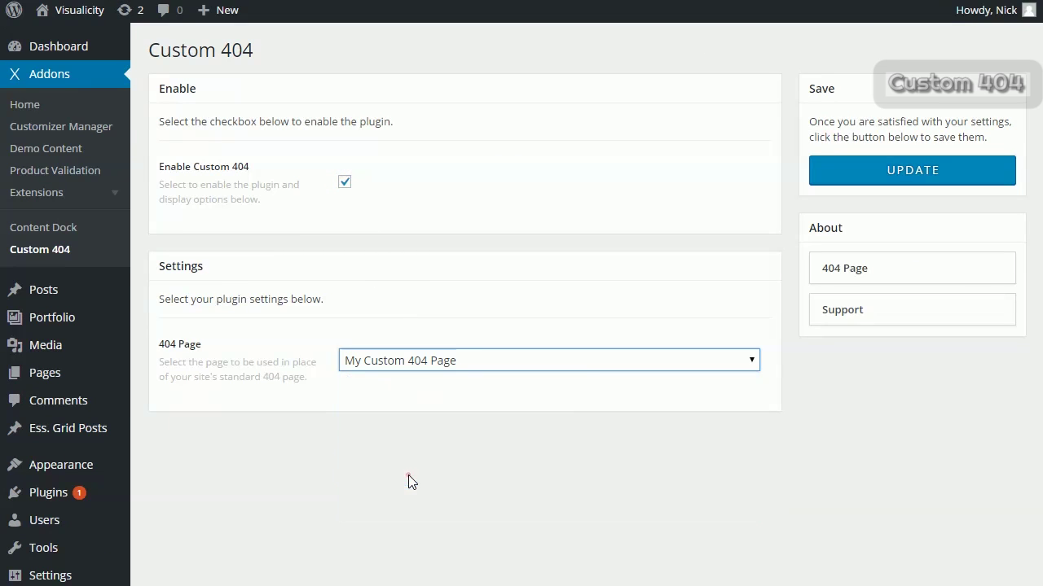
left_click(885, 181)
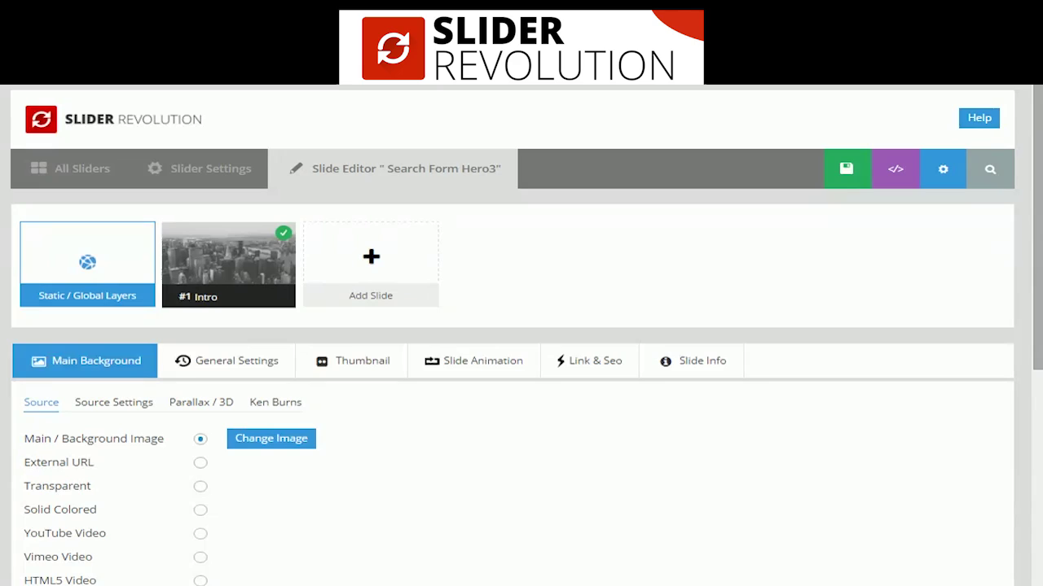
Preview the Search Form Hero3 slide at notebook, tablet and phone widths and scrub the timeline.
scroll(929, 209, "down", 8)
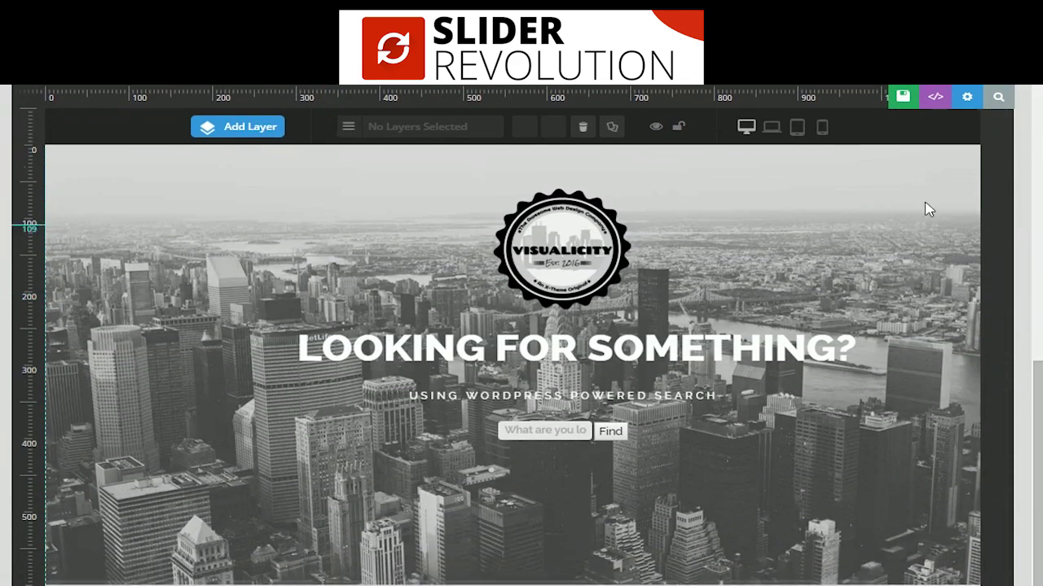
left_click(771, 127)
left_click(797, 127)
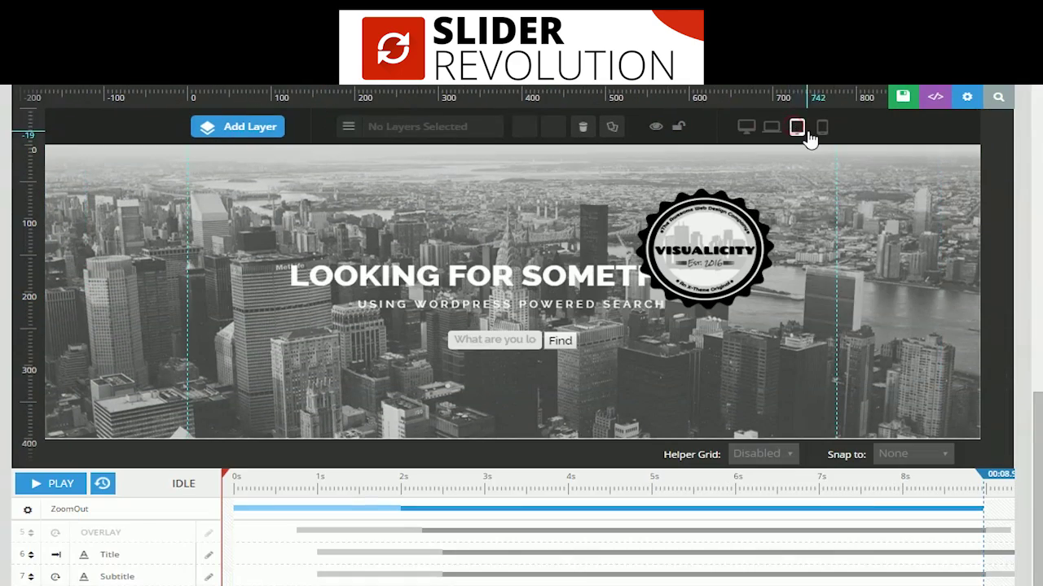
left_click(820, 128)
scroll(820, 143, "down", 1)
left_click_drag(228, 411, 276, 411)
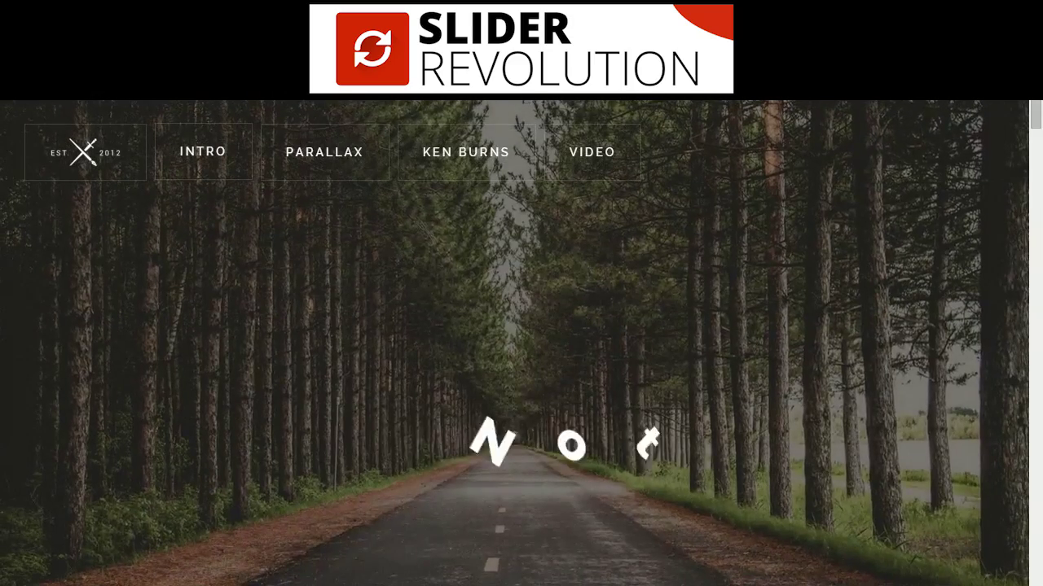
Advance through the demo slides and open Slide #2.
left_click(519, 548)
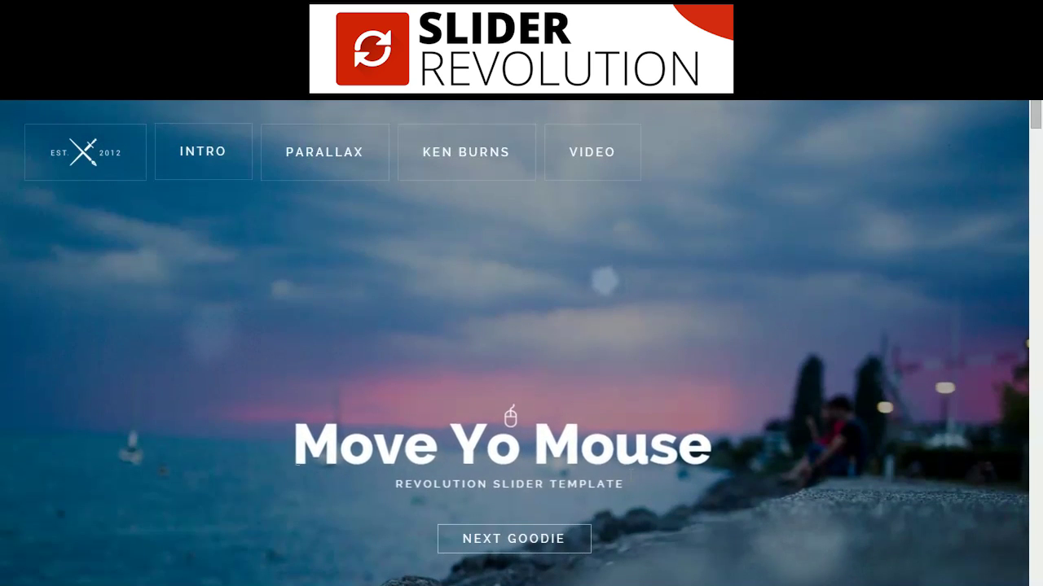
left_click(514, 536)
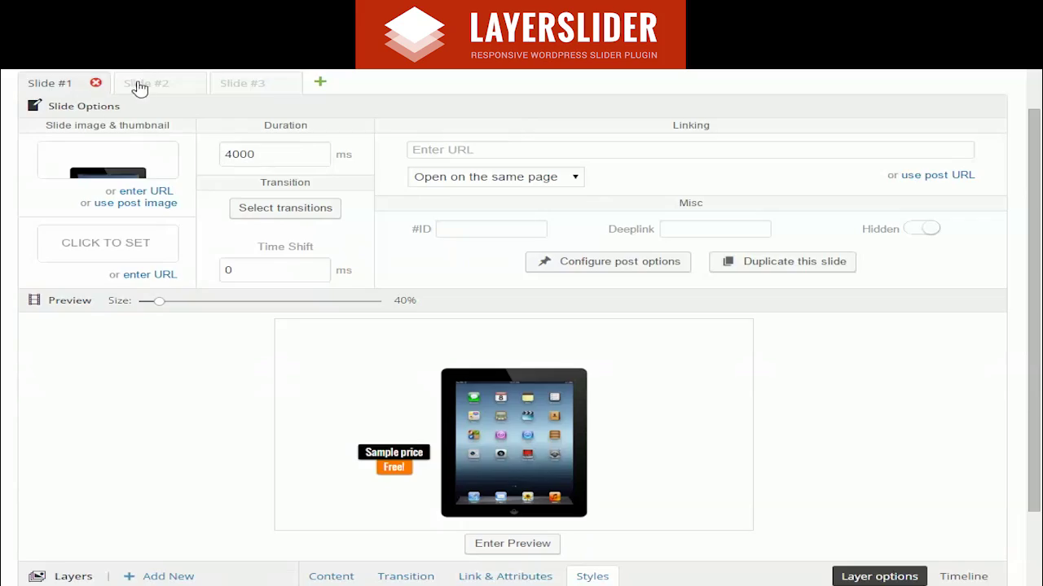
left_click(145, 83)
Open Slide #3 and toggle the Price layer's visibility off and back on.
left_click(243, 83)
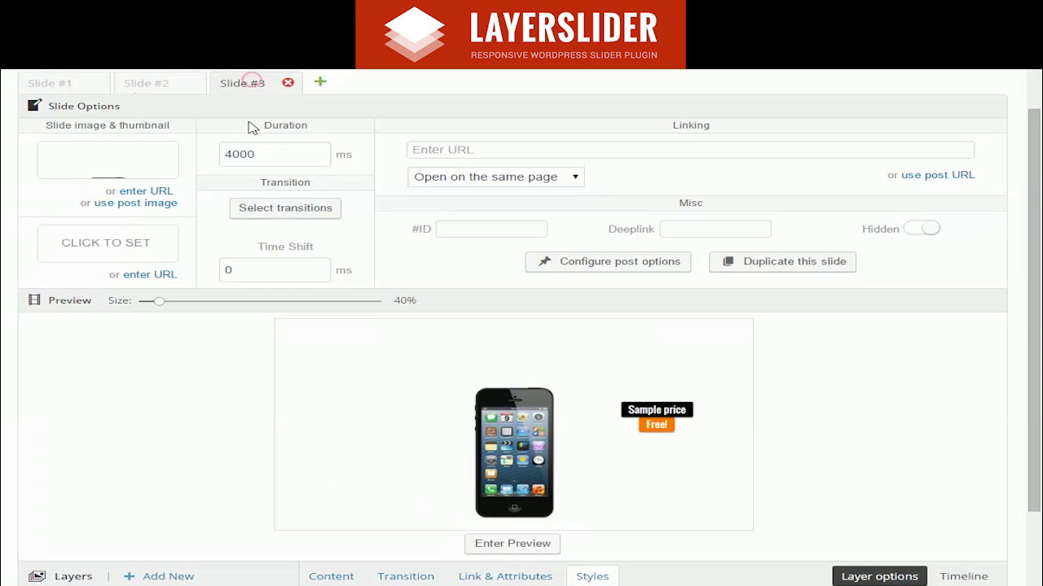
left_click_drag(1031, 183, 1034, 280)
left_click(154, 482)
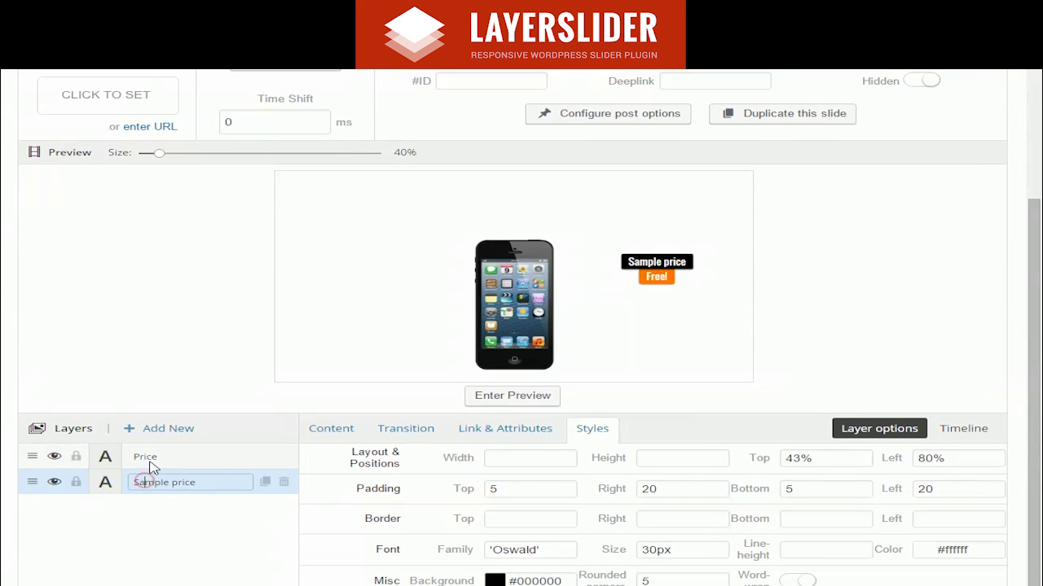
left_click(65, 459)
left_click(54, 457)
left_click(54, 457)
Inspect the Price layer's style settings, then its timeline.
scroll(592, 367, "down", 3)
left_click(591, 287)
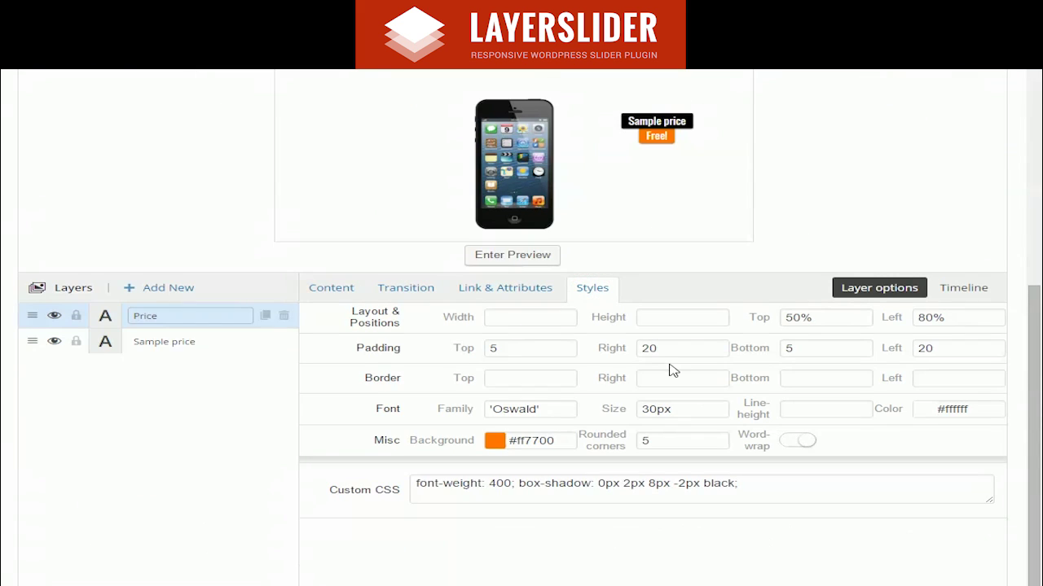
left_click(982, 287)
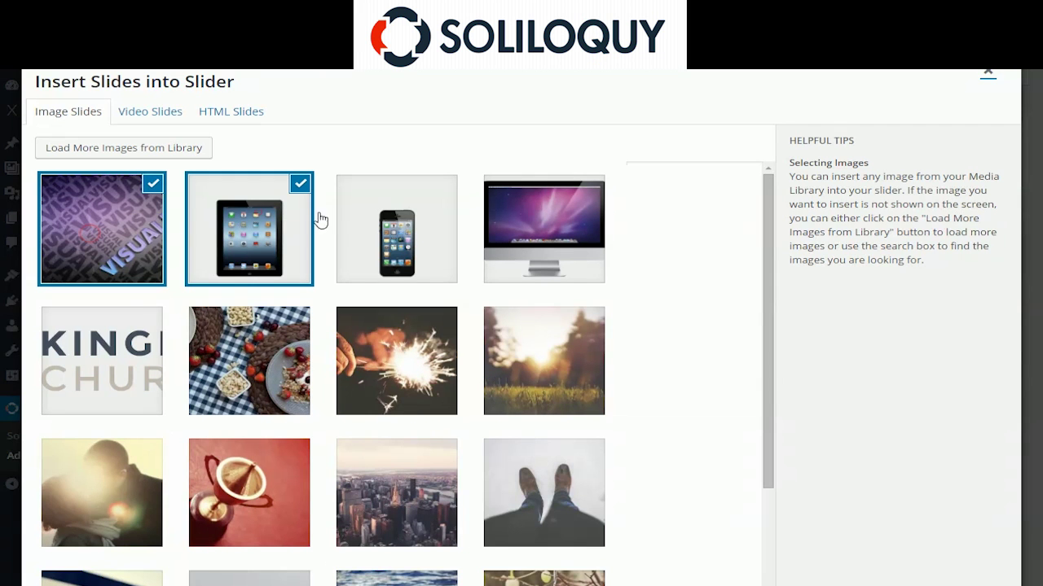
Add the iPhone and iMac images and insert the four chosen images as slides.
left_click(397, 229)
left_click(544, 229)
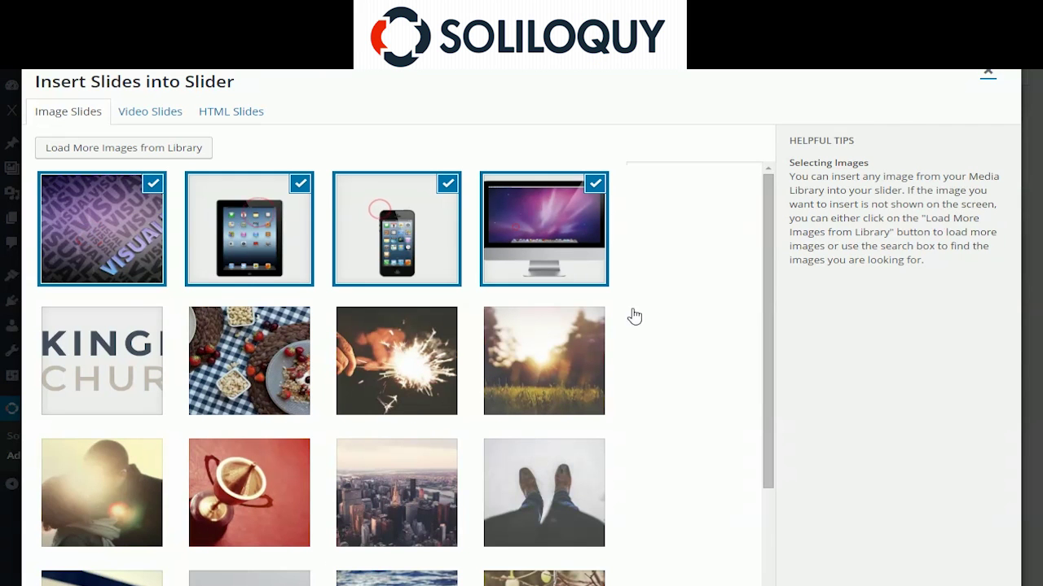
left_click(915, 575)
Look over the slider's Config settings, then bring up its Misc settings.
left_click(241, 215)
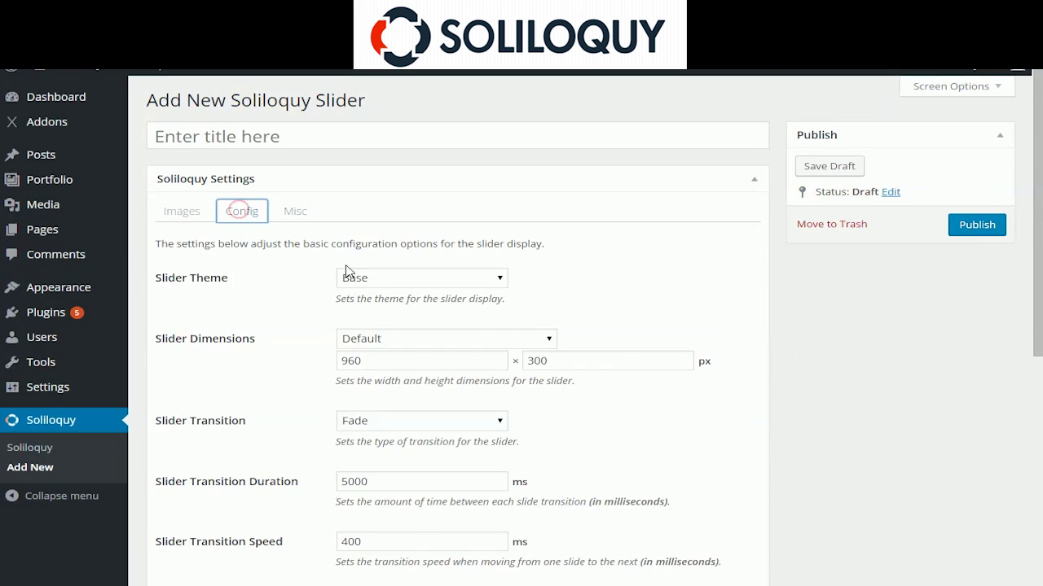
scroll(473, 310, "down", 8)
scroll(405, 308, "up", 1)
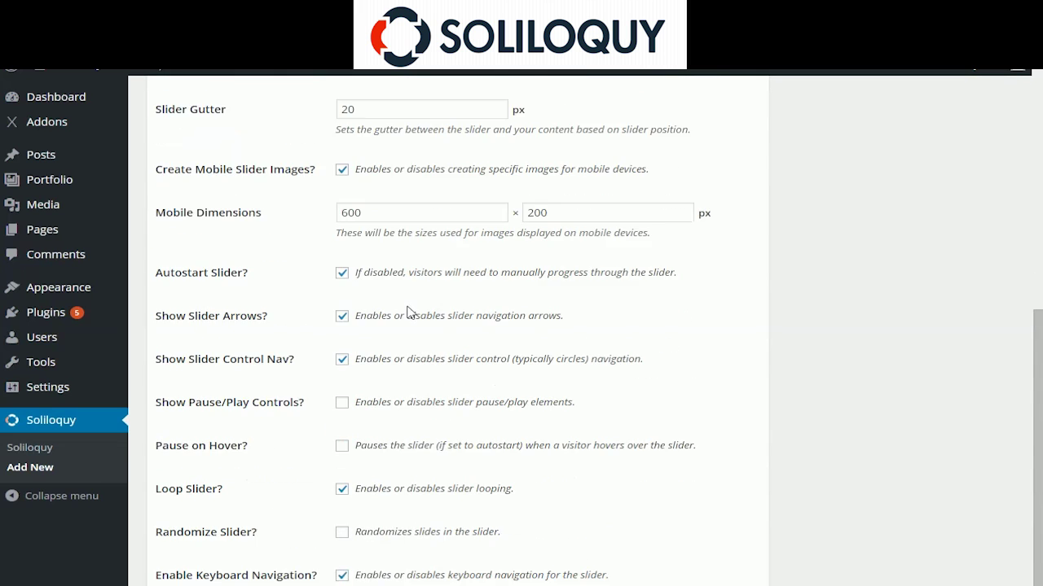
scroll(411, 306, "down", 3)
scroll(407, 302, "up", 9)
left_click(308, 215)
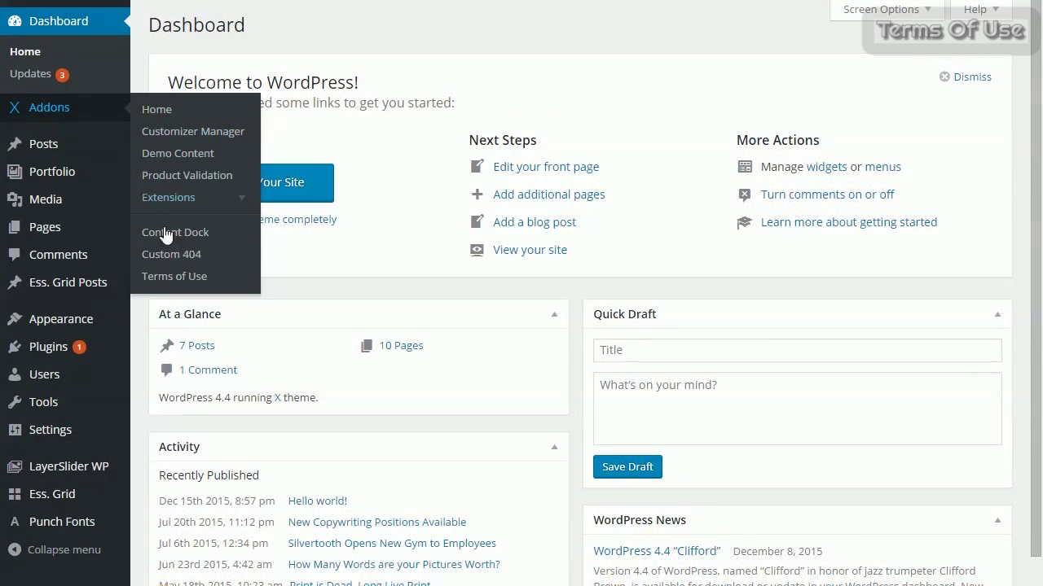
Enable the Terms of Use extension with My Terms Of Use Page as the terms page.
left_click(169, 277)
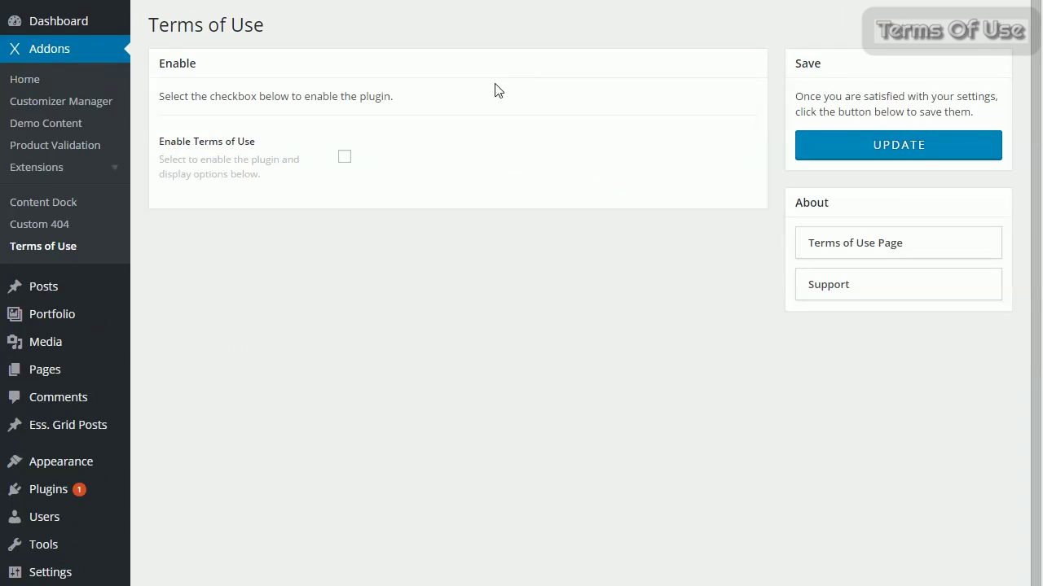
left_click(345, 158)
left_click(732, 341)
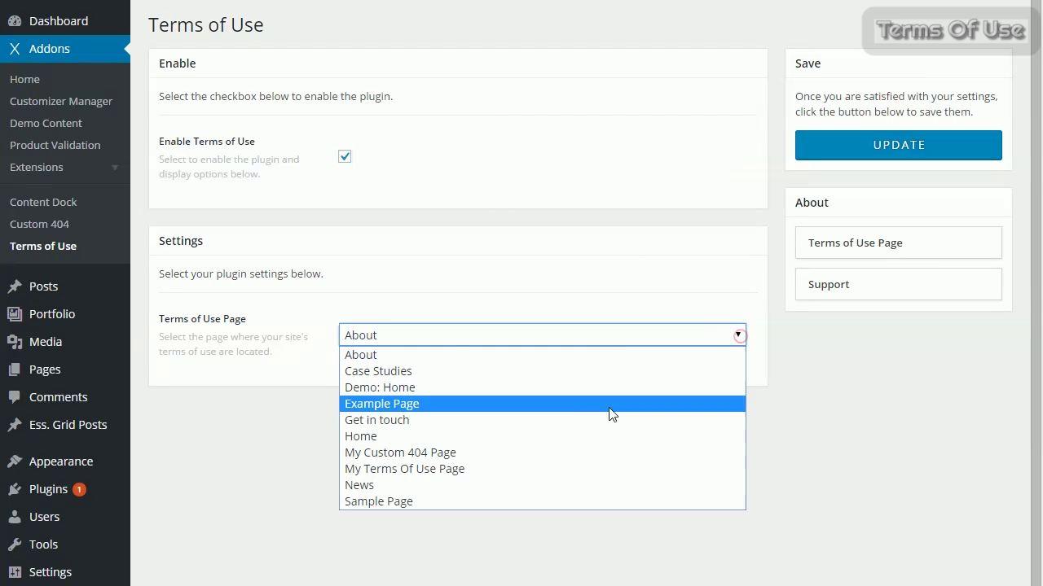
left_click(498, 473)
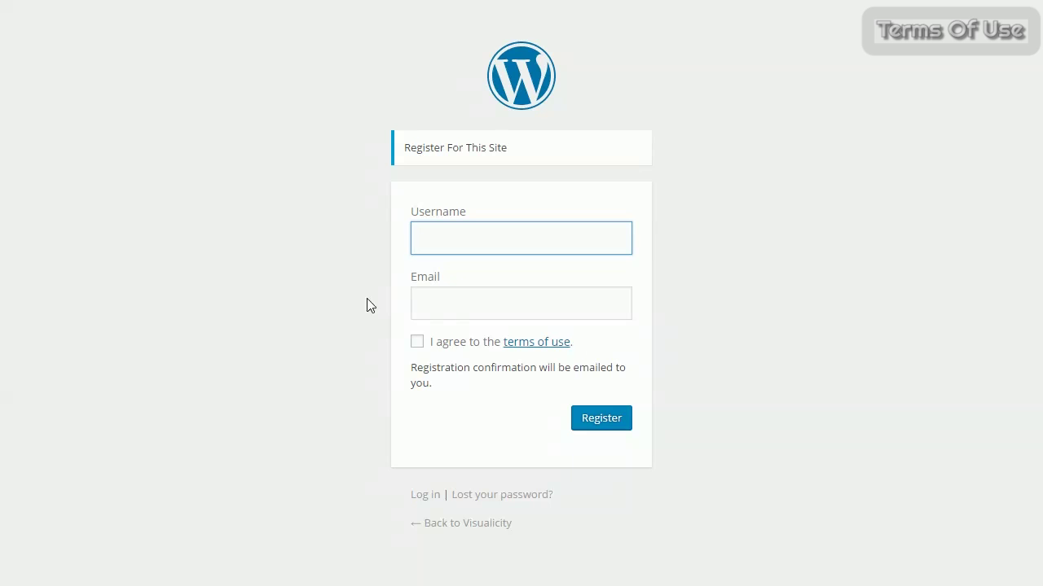
Enter a test username and e-mail, then submit registration without agreeing to the terms.
type("ilovevisualicity")
key("Tab")
left_click(606, 417)
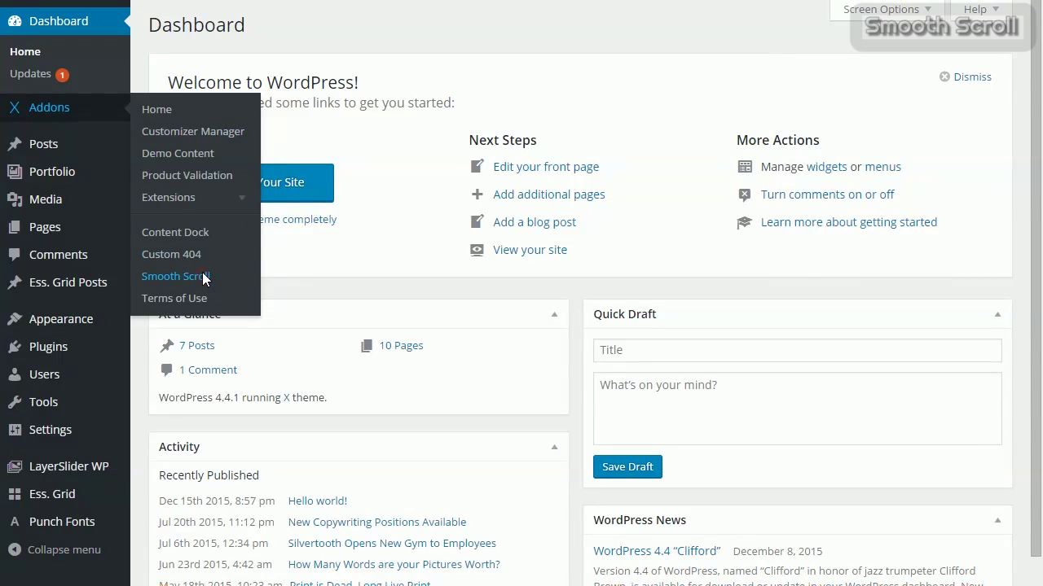
Tick Enable Smooth Scroll in the Smooth Scroll extension, keeping Step 50 and Scroll Speed 100.
left_click(204, 277)
left_click(345, 158)
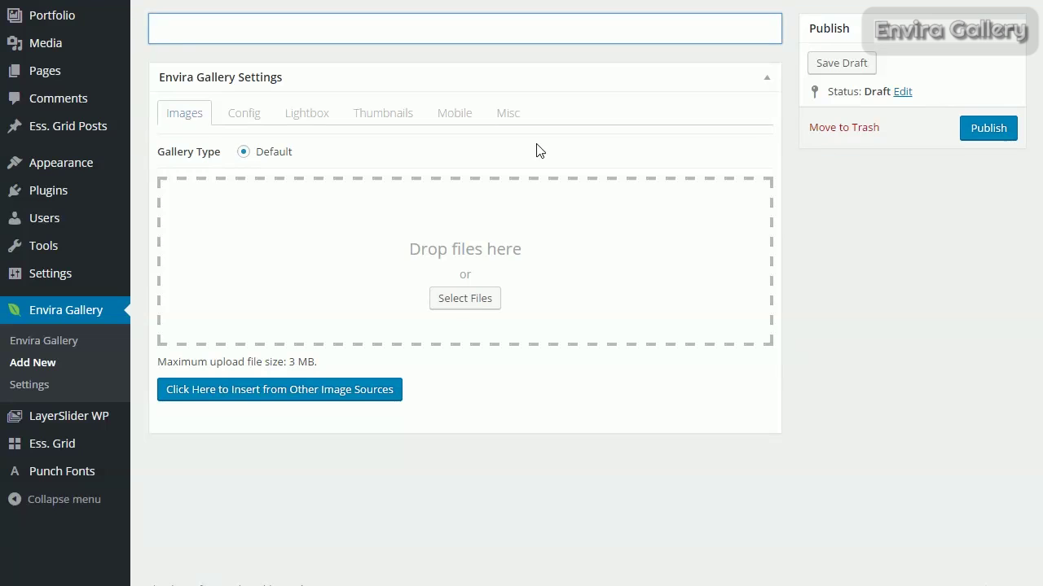
Select the purple text graphic, iPad, iPhone and iMac images from other image sources.
left_click(319, 391)
left_click(126, 130)
left_click(203, 131)
left_click(447, 123)
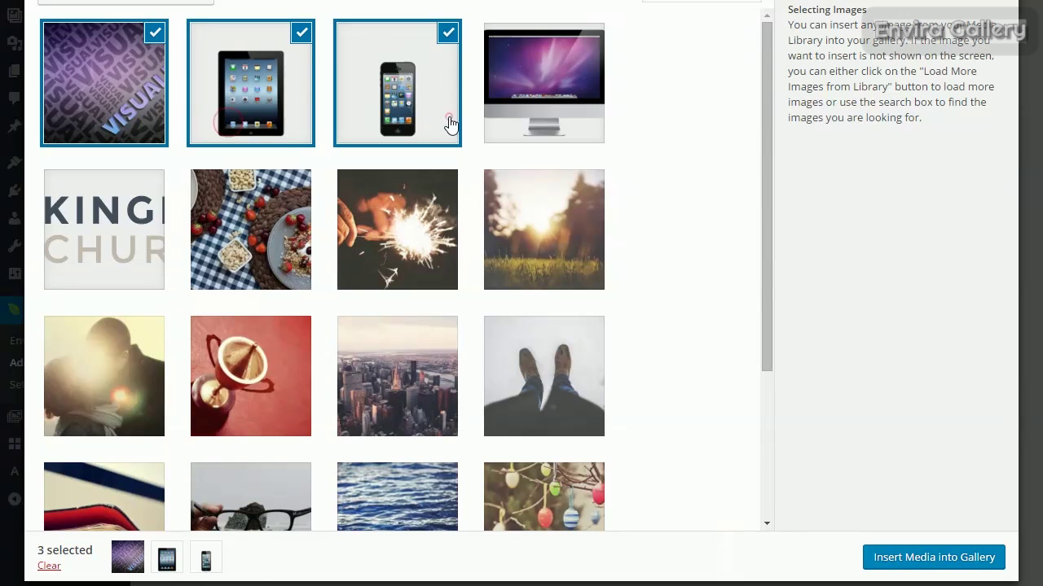
left_click(529, 118)
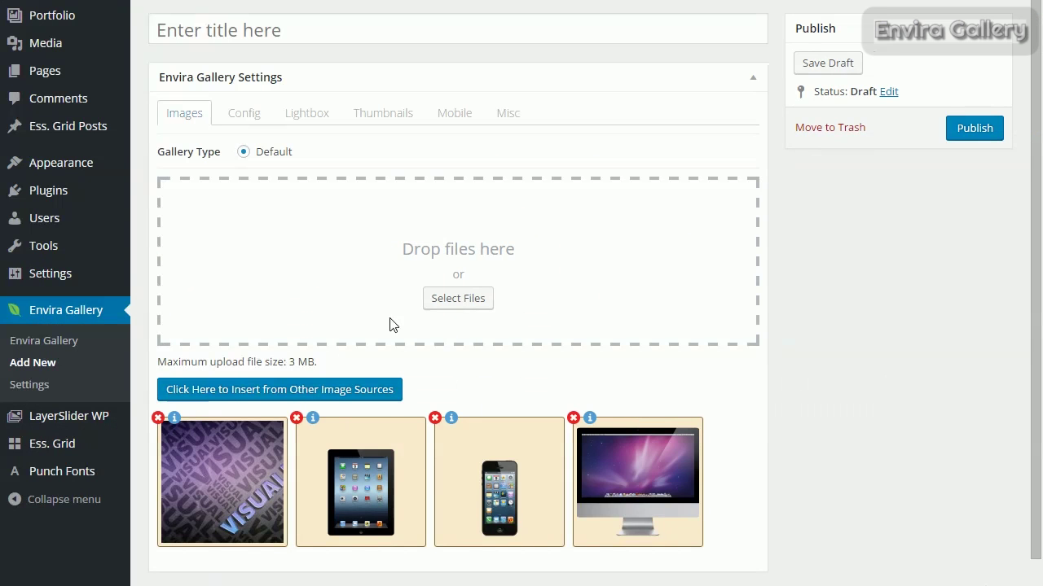
Reorder the gallery images so the iPhone comes first and the iPad last.
scroll(396, 326, "down", 1)
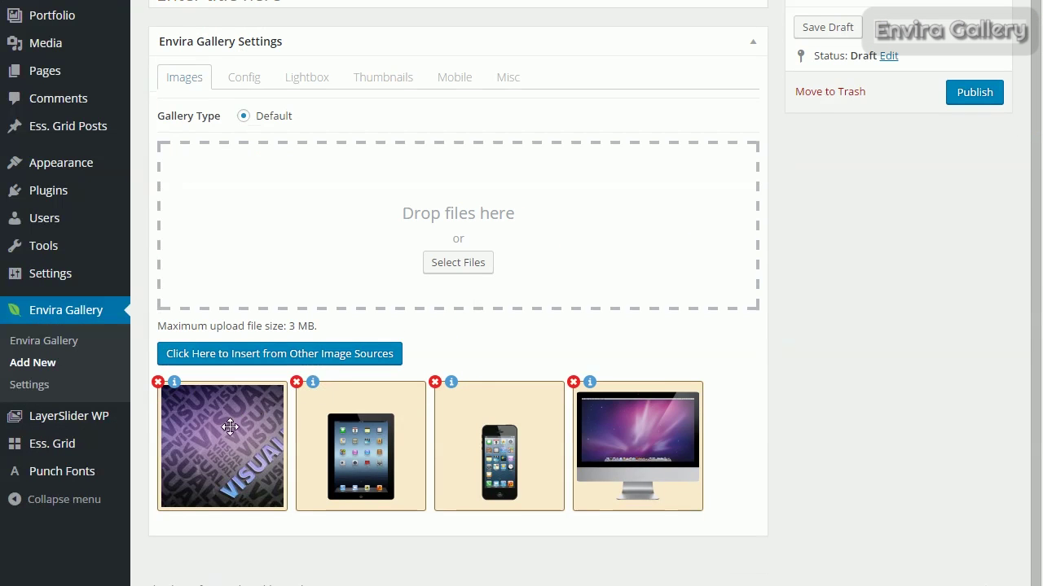
left_click_drag(425, 438, 501, 440)
left_click_drag(233, 432, 361, 440)
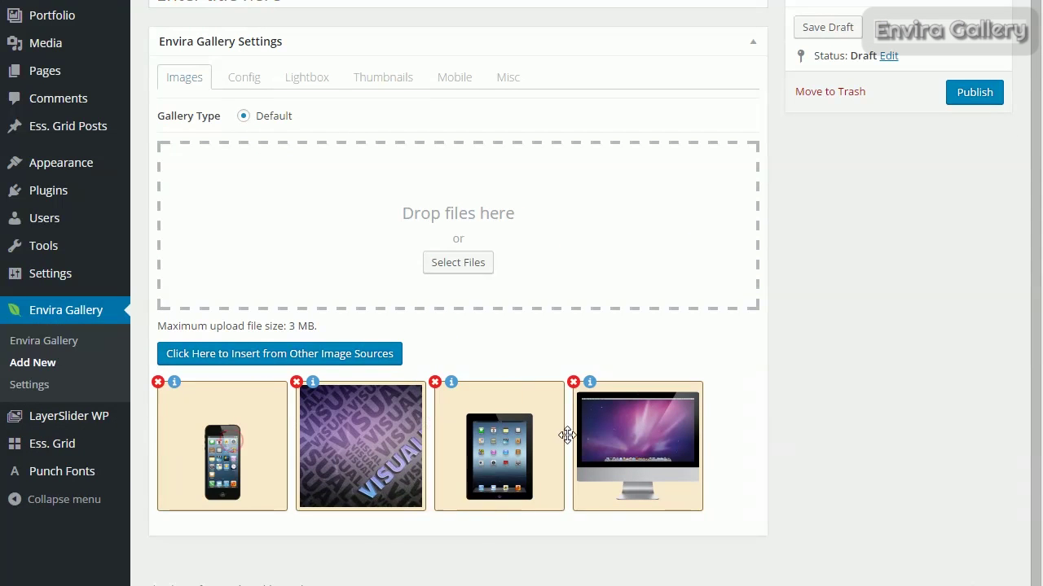
left_click_drag(566, 432, 575, 389)
scroll(272, 119, "up", 1)
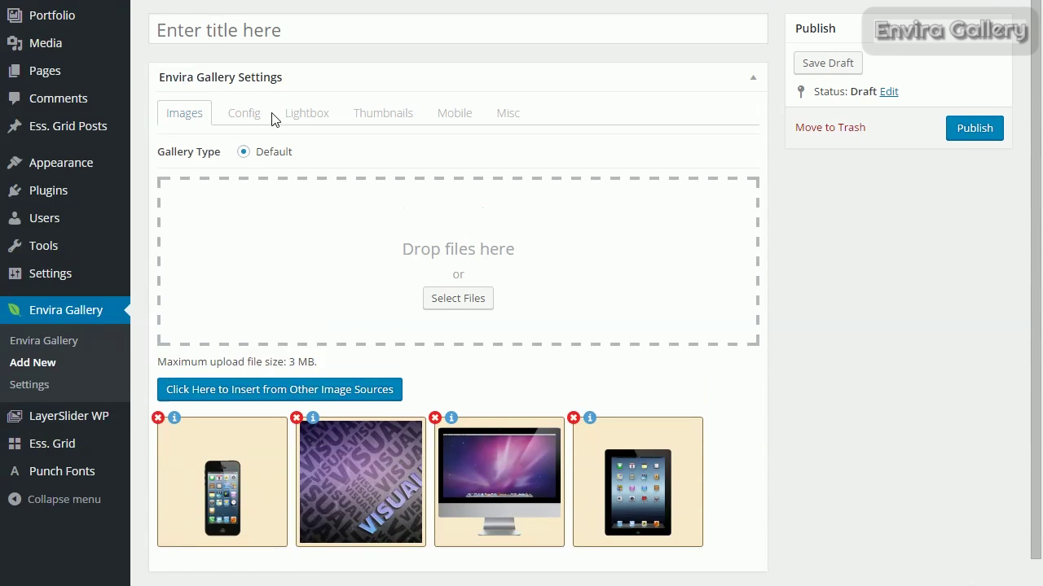
Review the gallery's Config, Lightbox, Thumbnails, Mobile and Misc settings.
left_click(254, 119)
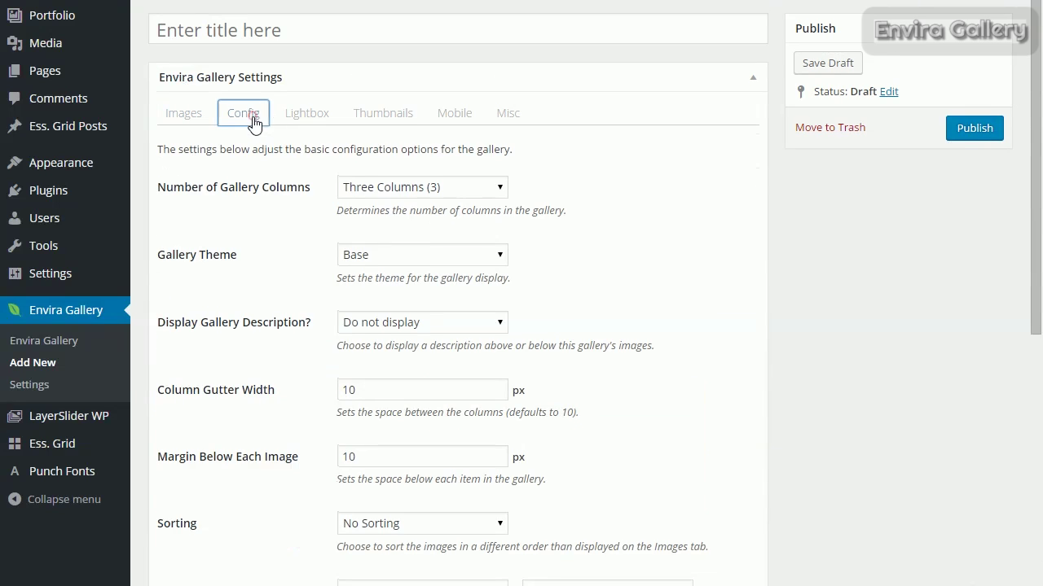
left_click(310, 119)
left_click(391, 121)
left_click(457, 118)
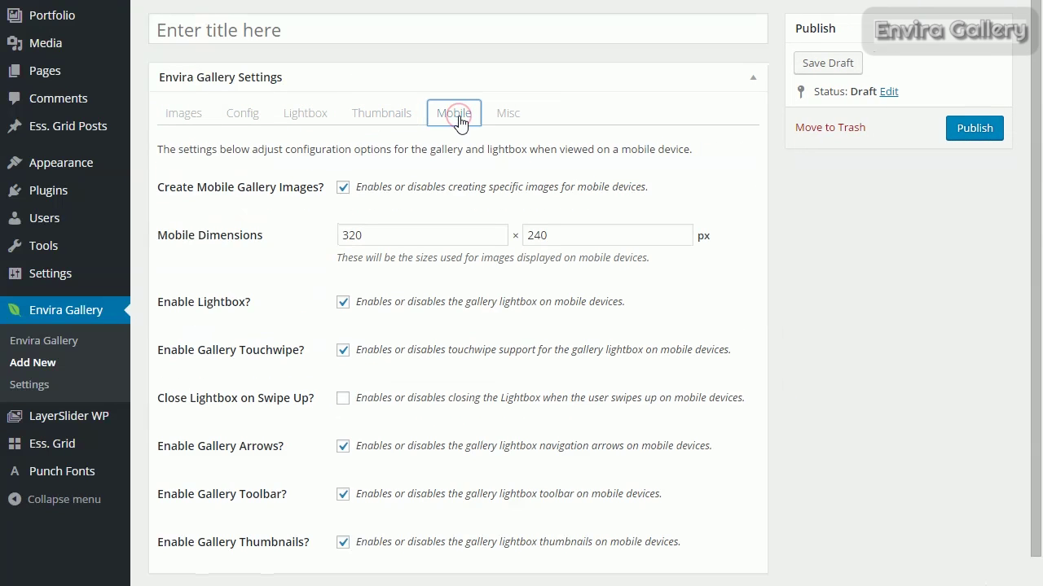
left_click(508, 113)
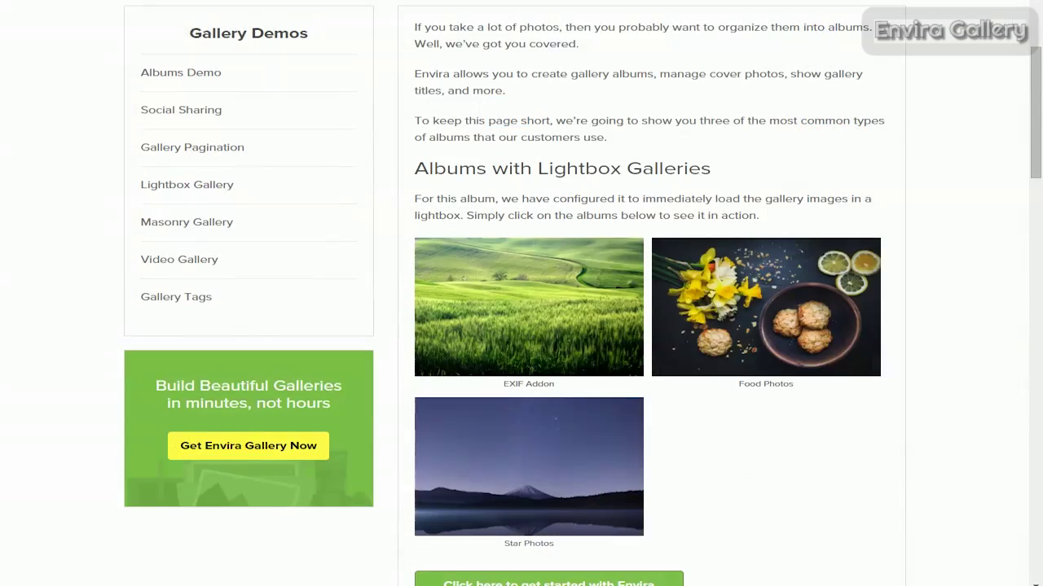
Browse the EXIF Addon album photos in the lightbox, ending on the white beach photo.
left_click(544, 283)
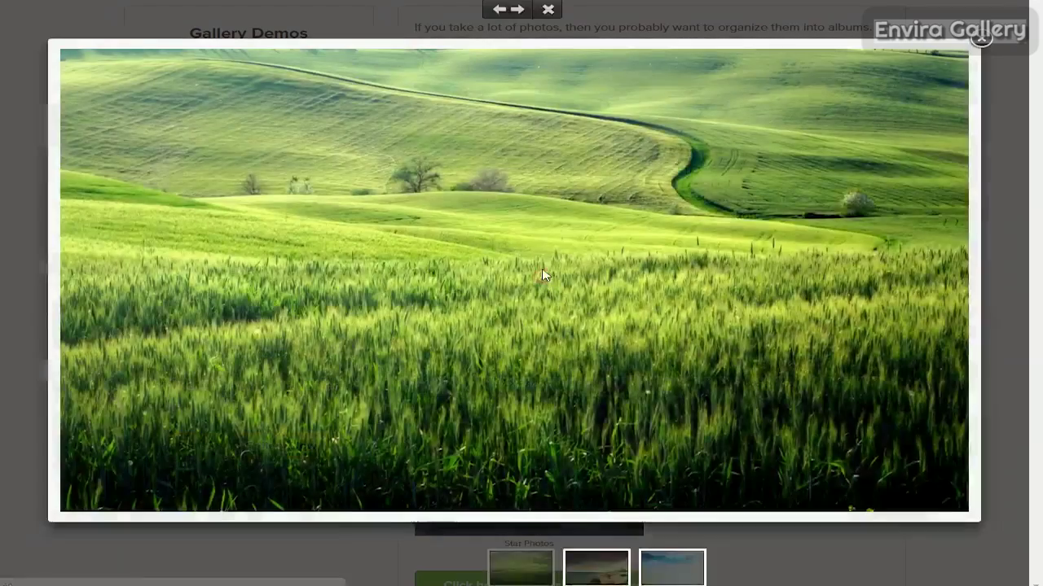
left_click(519, 11)
left_click(519, 11)
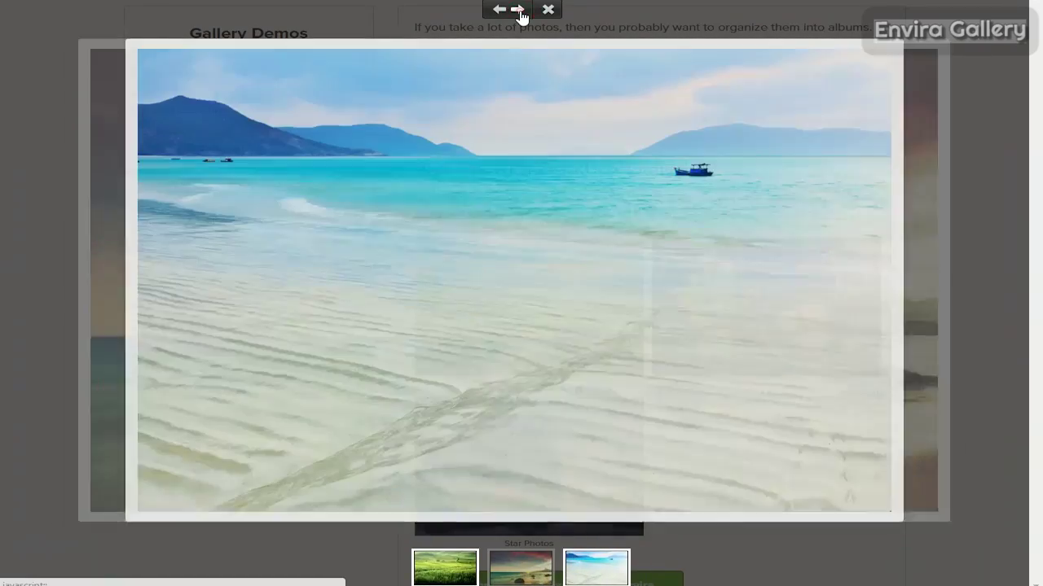
left_click(499, 11)
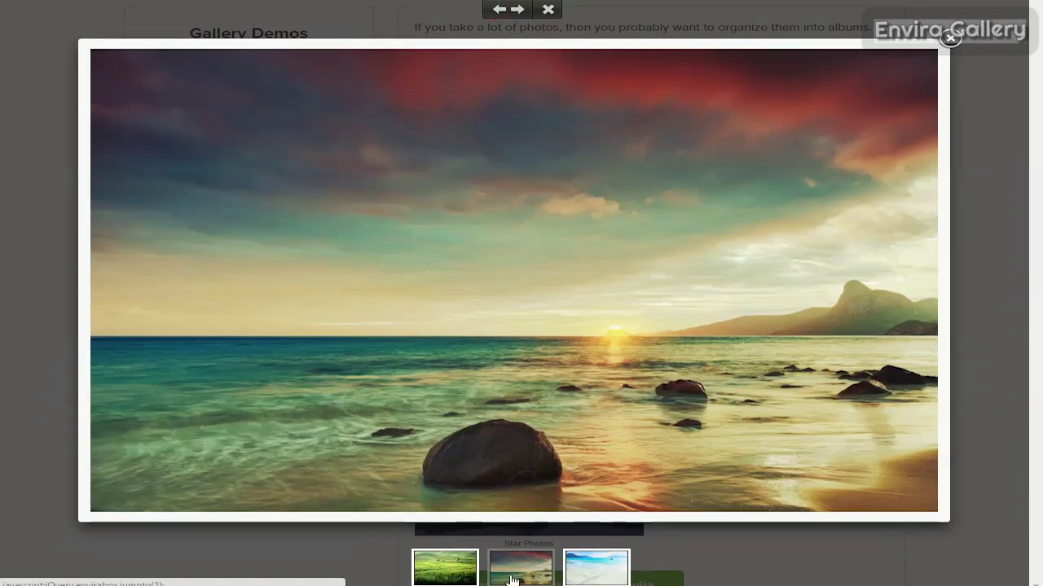
left_click(586, 571)
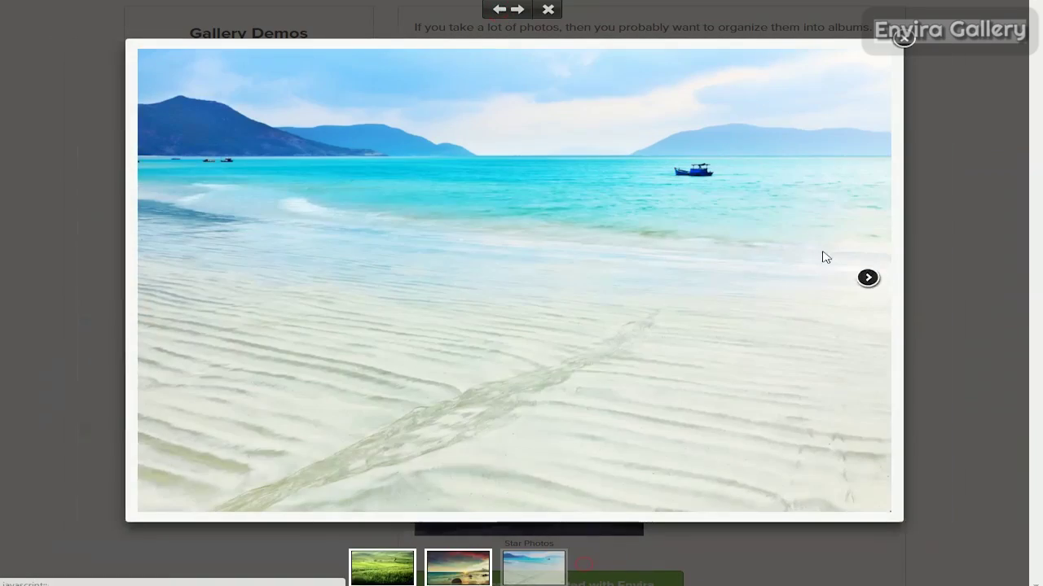
left_click(905, 41)
In the Social Sharing demo, view the camera and city skyline photos in the lightbox.
left_click(203, 118)
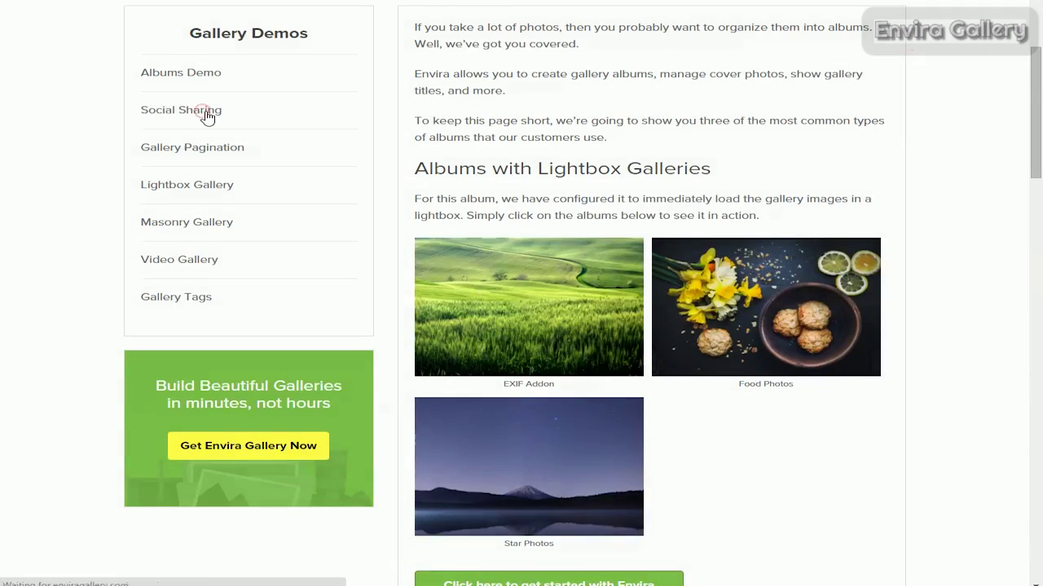
left_click(524, 193)
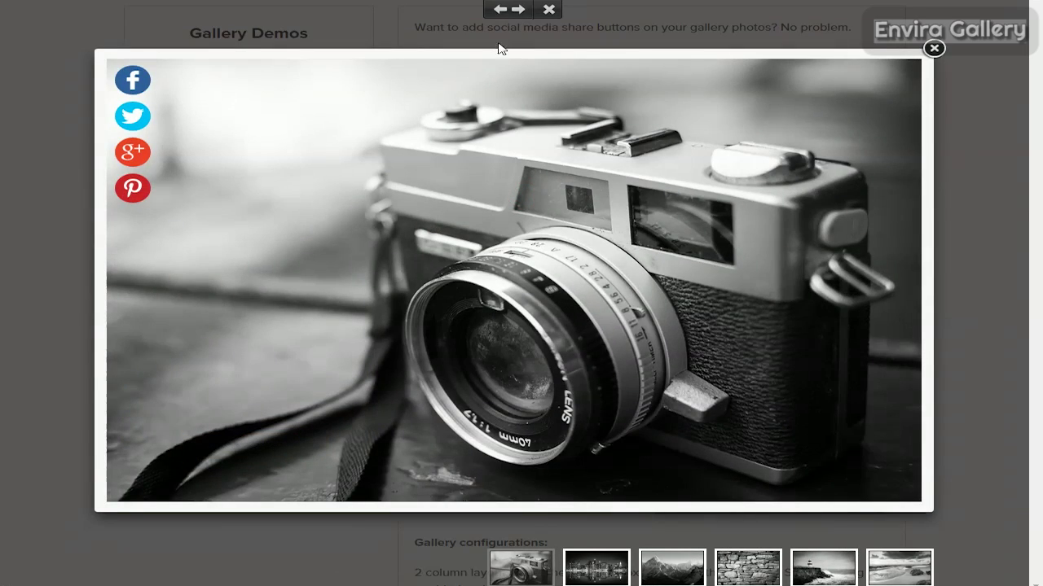
left_click(523, 14)
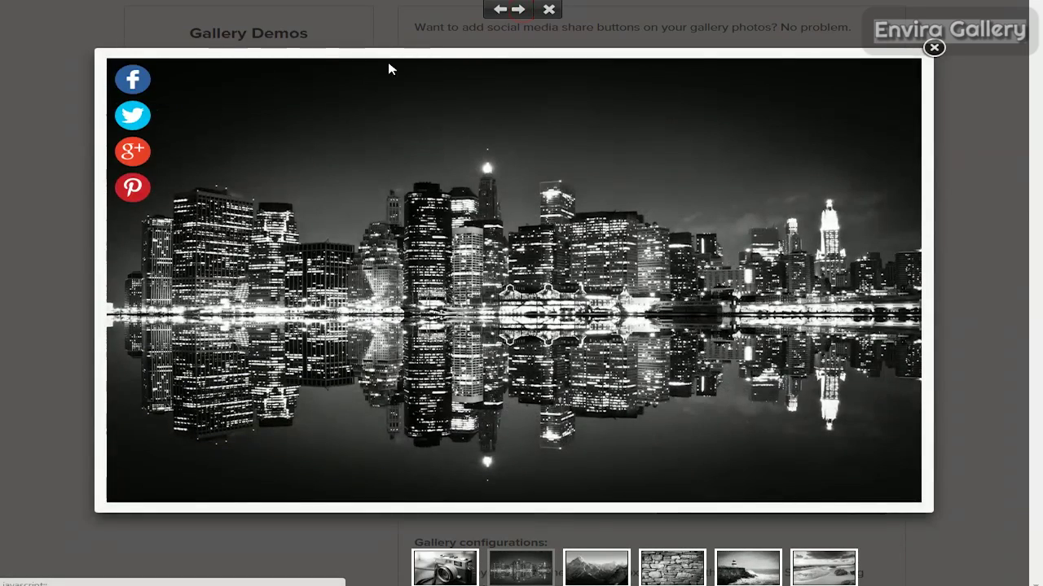
left_click(550, 11)
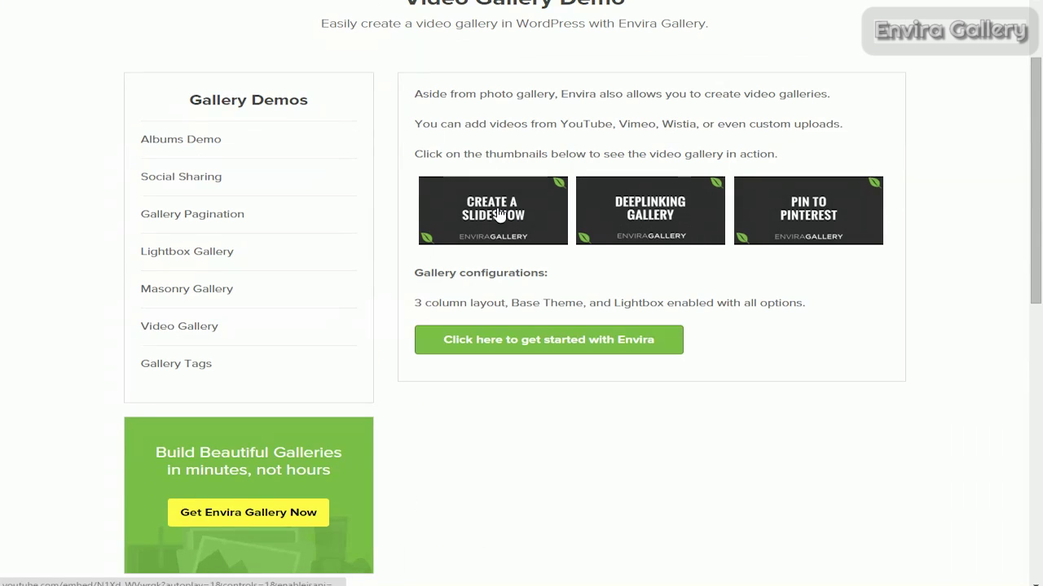
Play the Create a Slideshow video, advance to the next video, then close the lightbox.
left_click(499, 213)
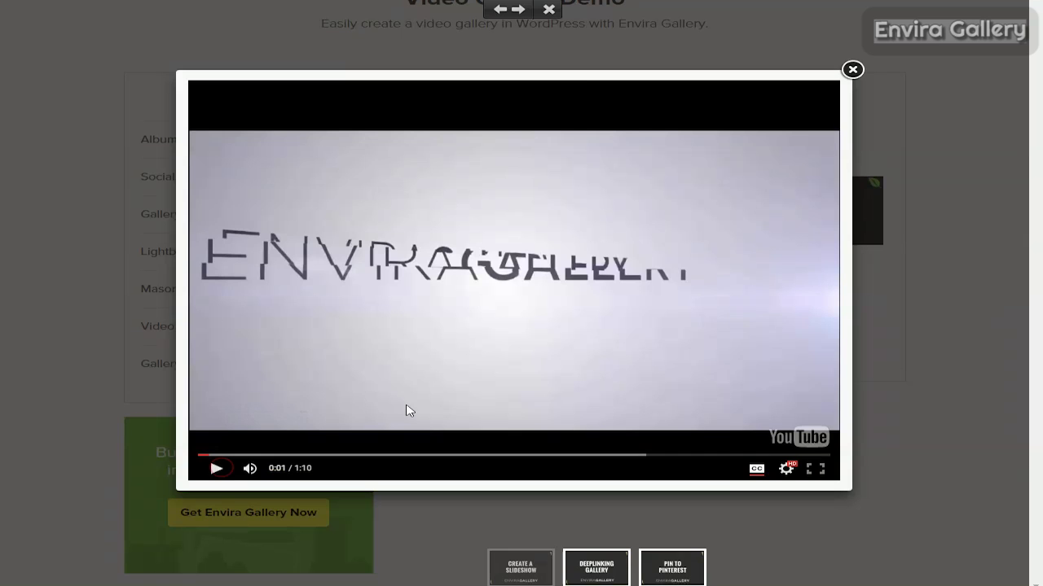
key("Right")
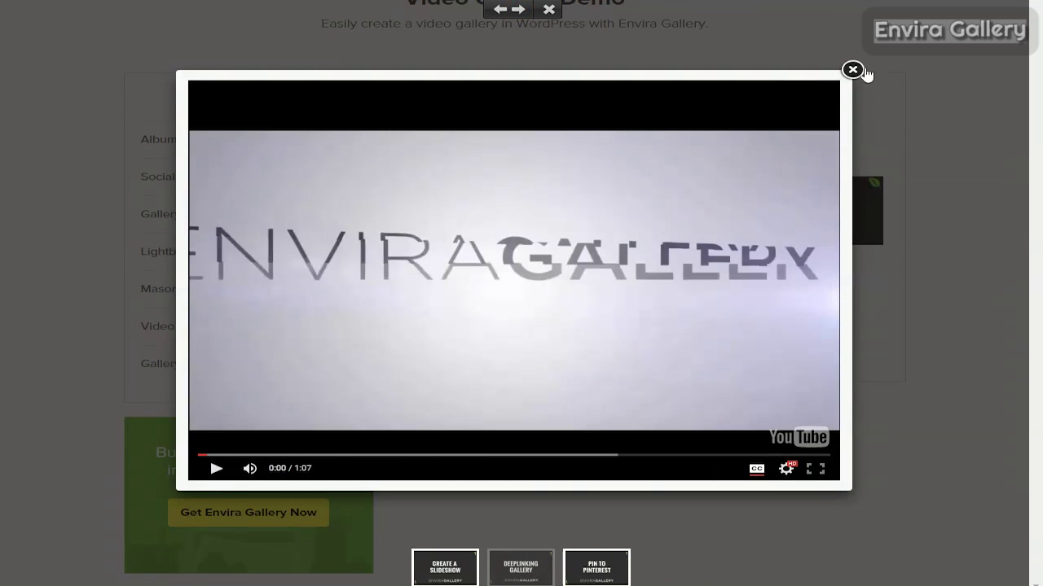
left_click(860, 70)
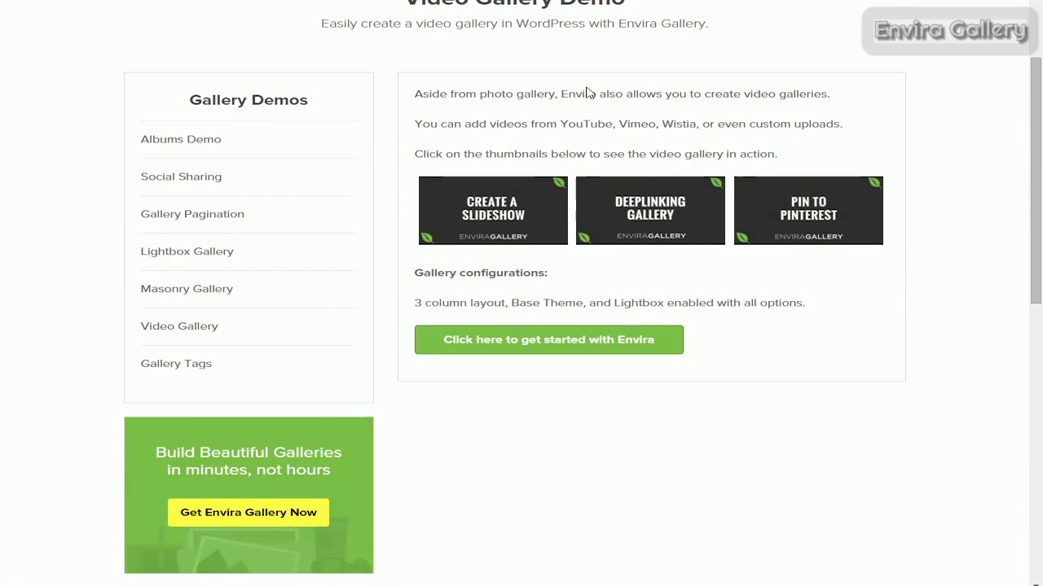
scroll(589, 92, "down", 1)
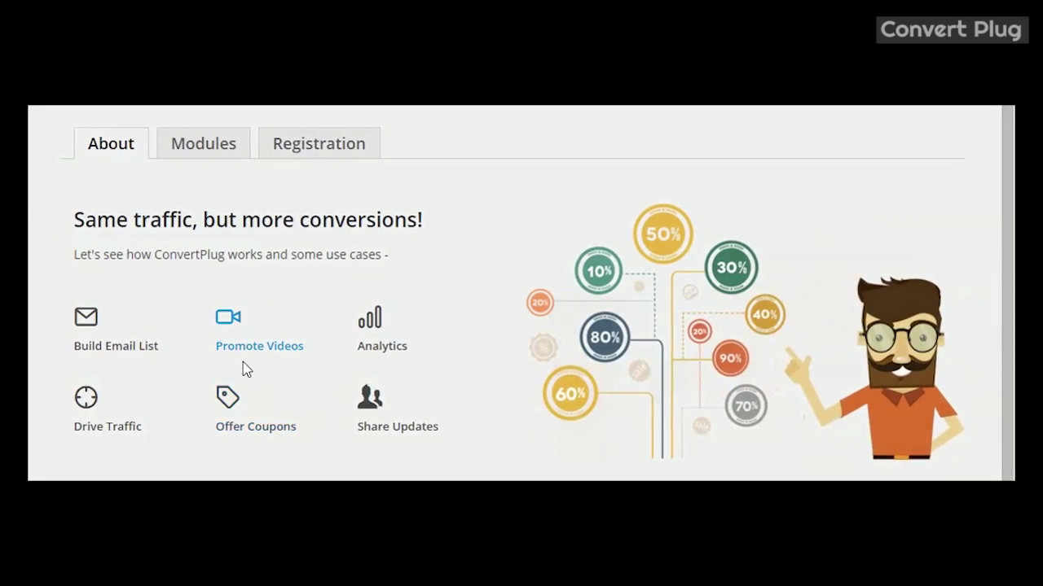
Display the Share Updates use case illustration on ConvertPlug's About page.
left_click(379, 428)
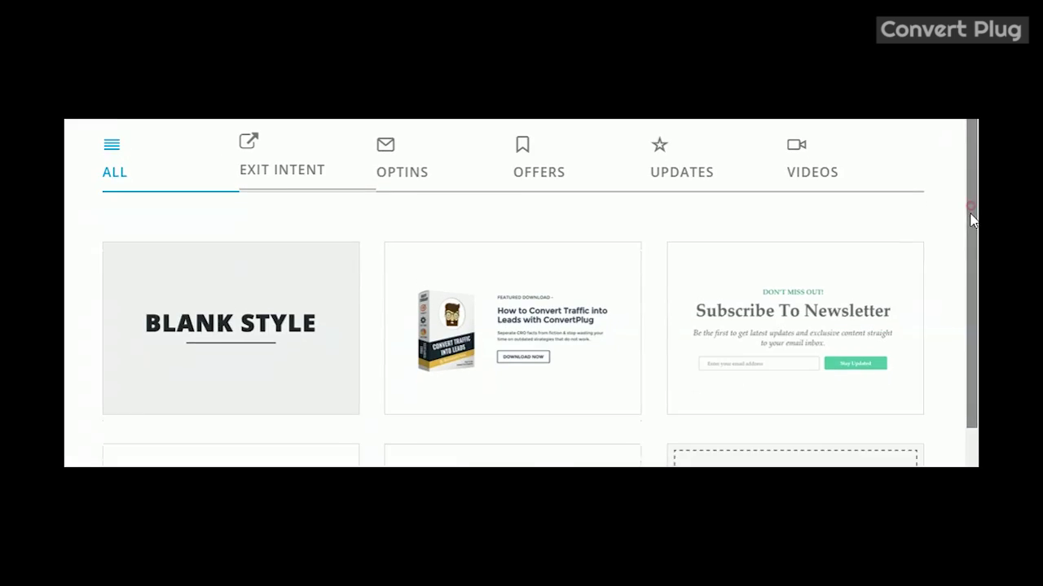
Browse the Exit Intent, Optins, Offers and Updates templates, then live-preview Featured Download.
left_click_drag(970, 216, 984, 456)
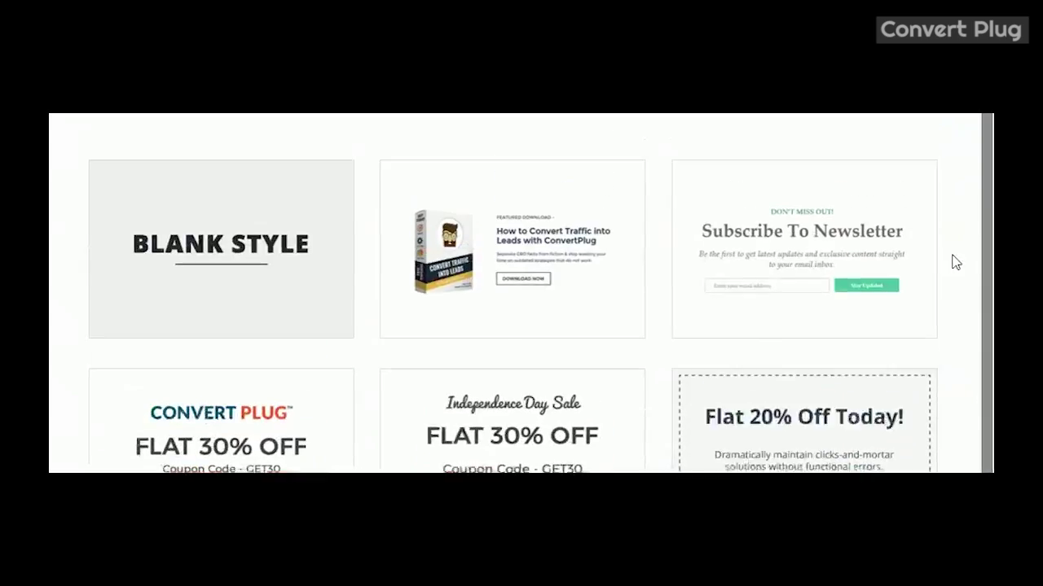
scroll(939, 209, "up", 2)
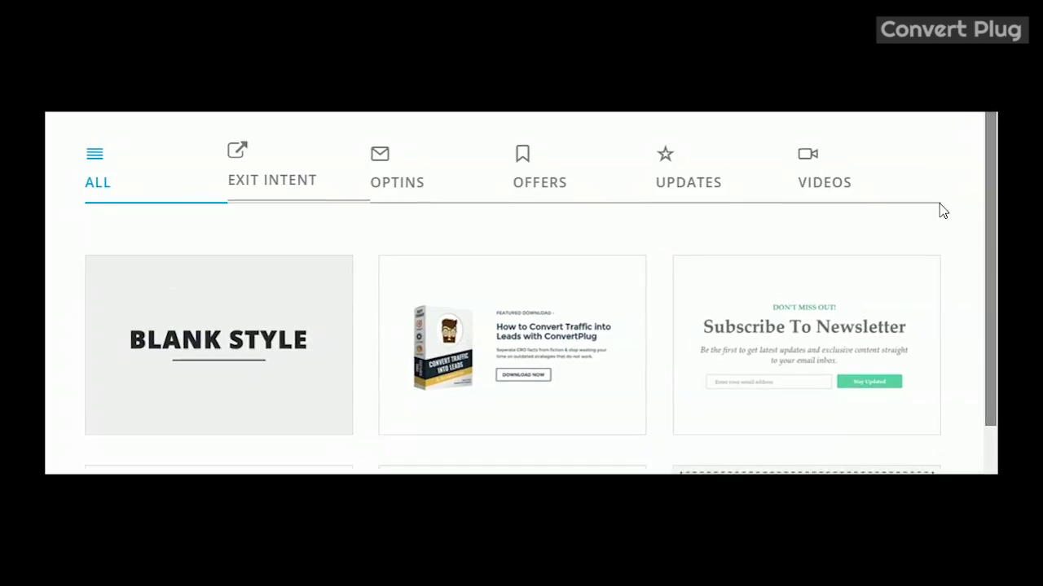
left_click(287, 165)
left_click(371, 185)
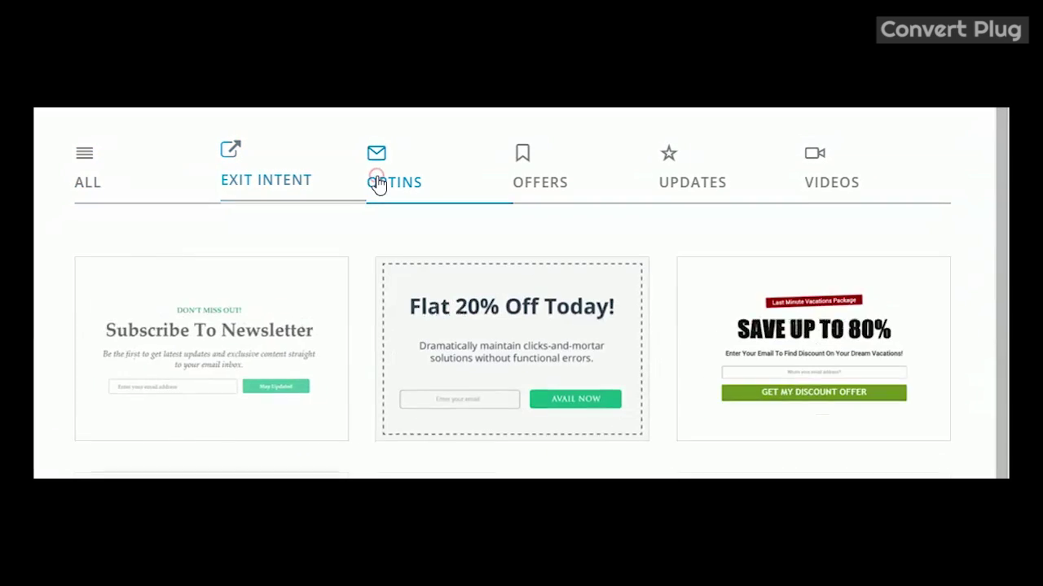
left_click(517, 181)
left_click(657, 184)
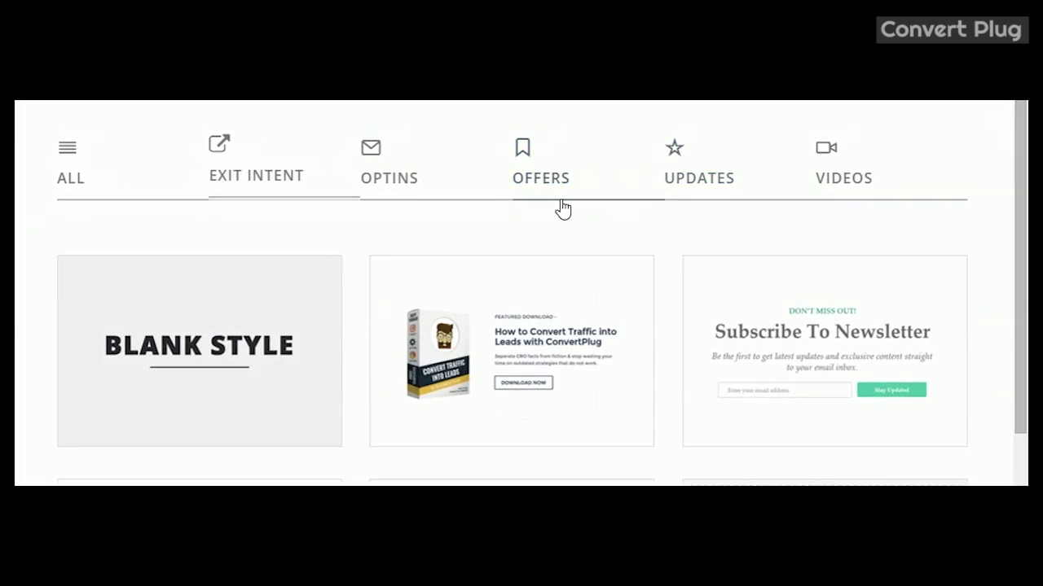
mouse_move(554, 383)
left_click(554, 397)
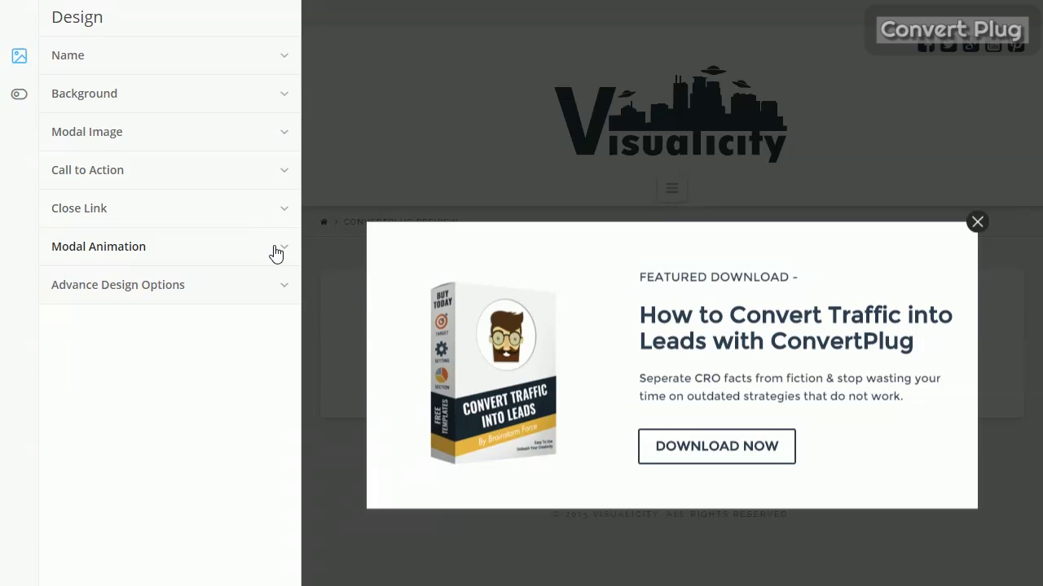
Underline the whole modal heading text.
left_click(686, 321)
left_click_drag(641, 315, 916, 344)
left_click(550, 62)
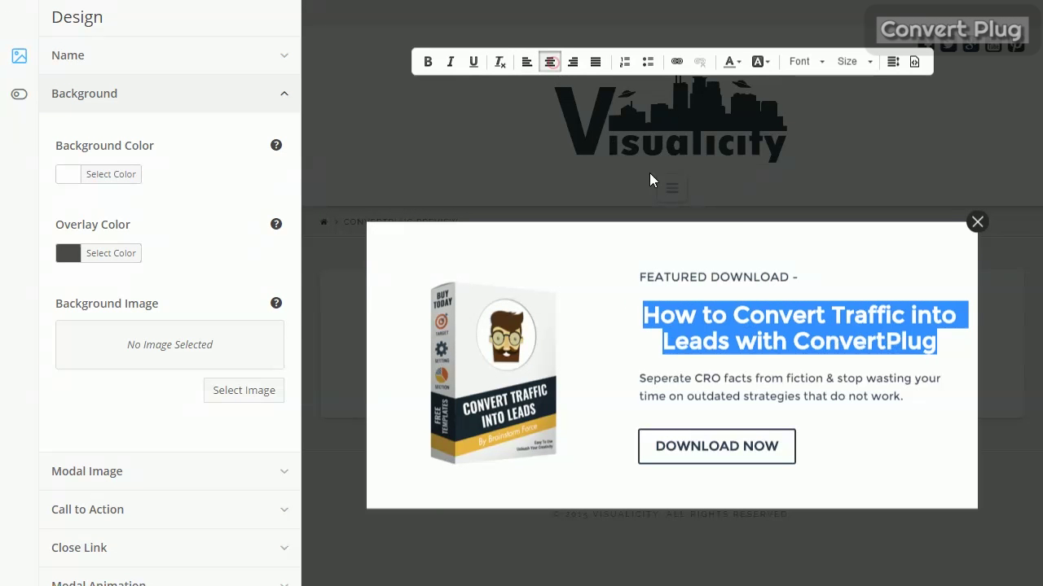
left_click(815, 268)
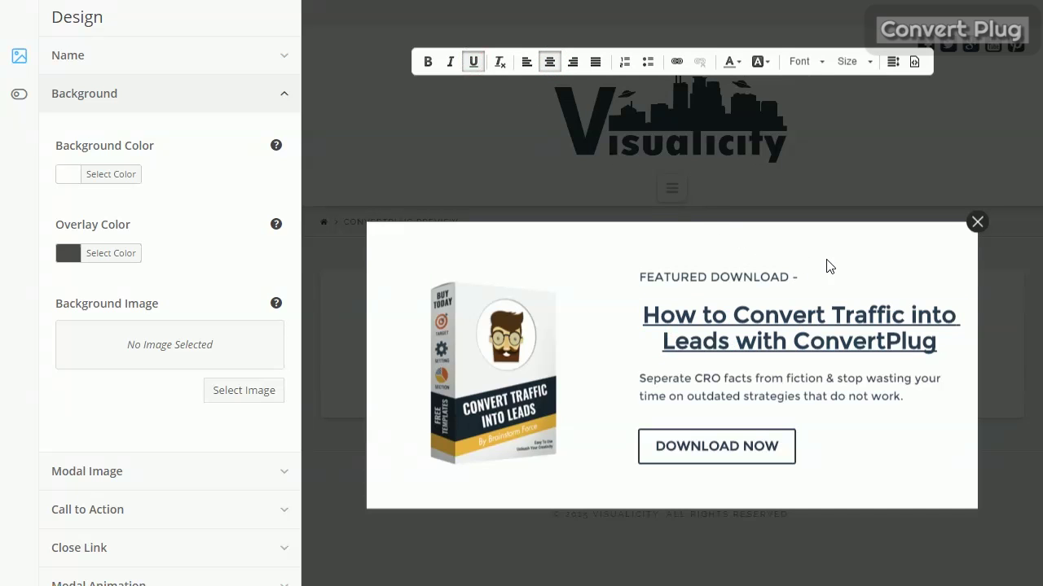
Enlarge the modal's product image to 256 px.
left_click(495, 370)
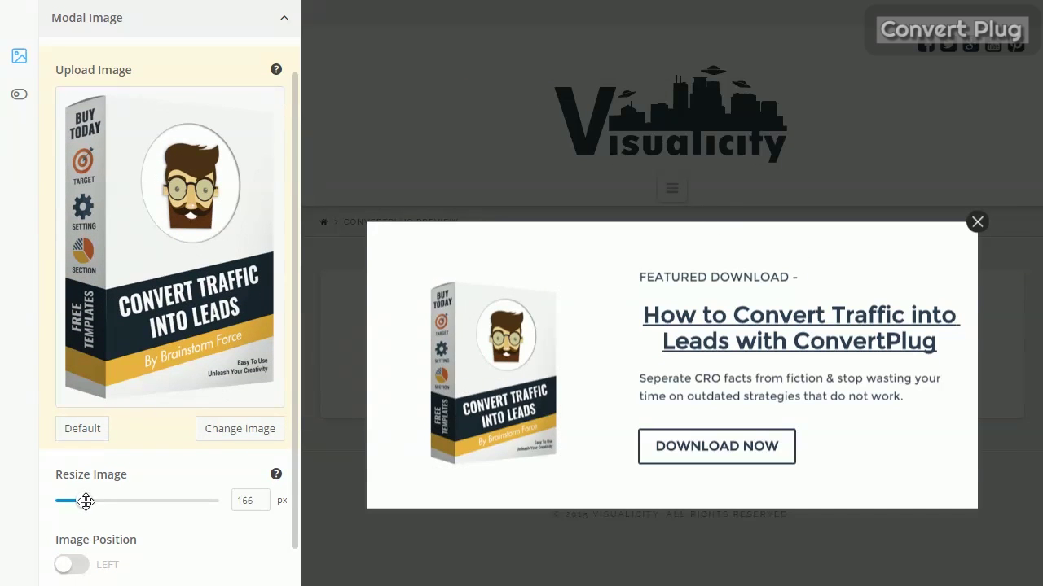
left_click_drag(86, 501, 98, 501)
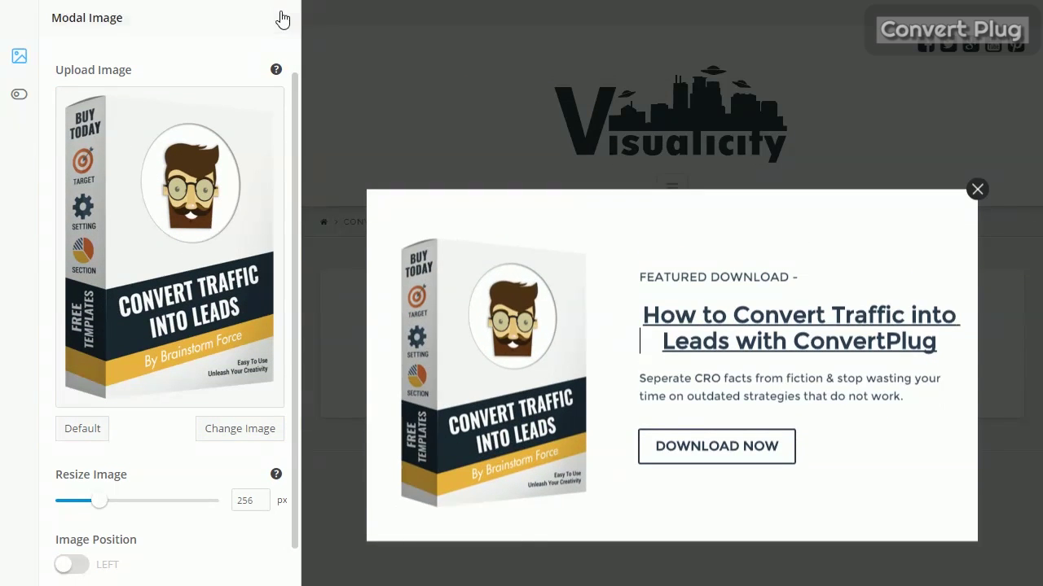
left_click(284, 22)
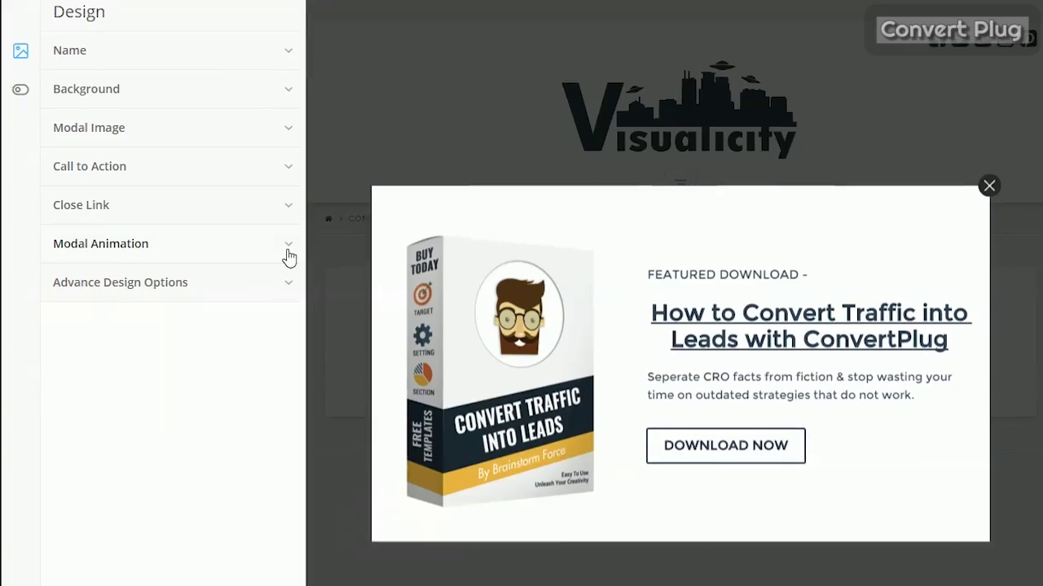
Look through the Modal Animation entry effects and Advance Design Options, then preview responsively.
left_click(284, 252)
left_click(273, 331)
left_click_drag(277, 379, 280, 408)
left_click_drag(308, 259, 349, 158)
left_click(346, 151)
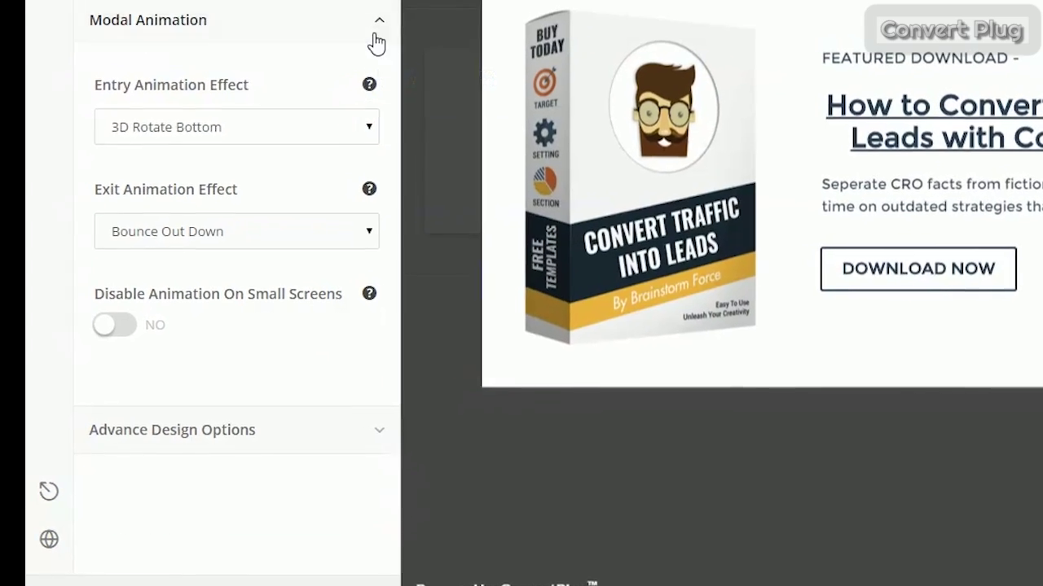
left_click(351, 47)
left_click(374, 68)
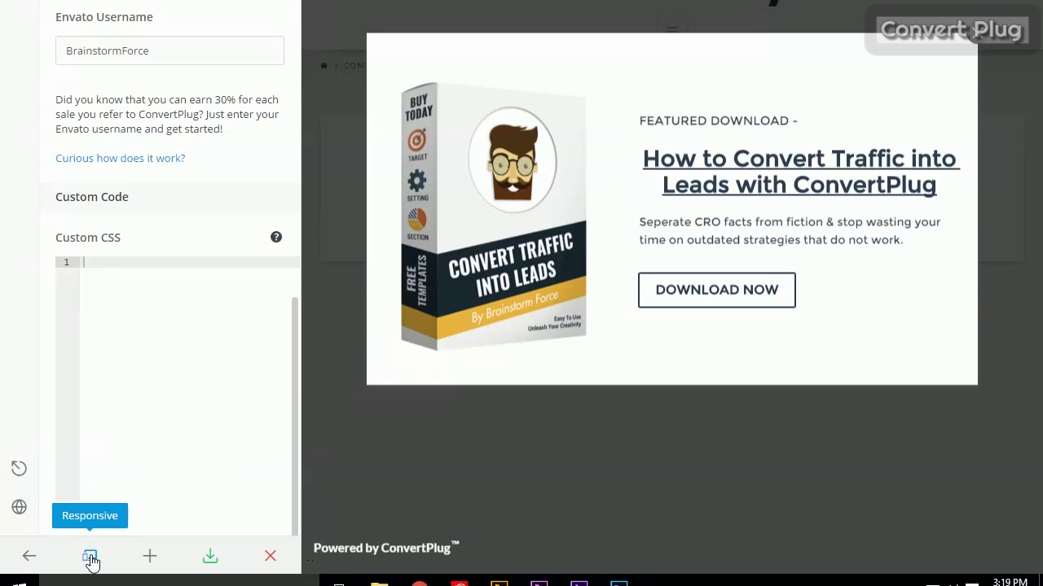
left_click(88, 552)
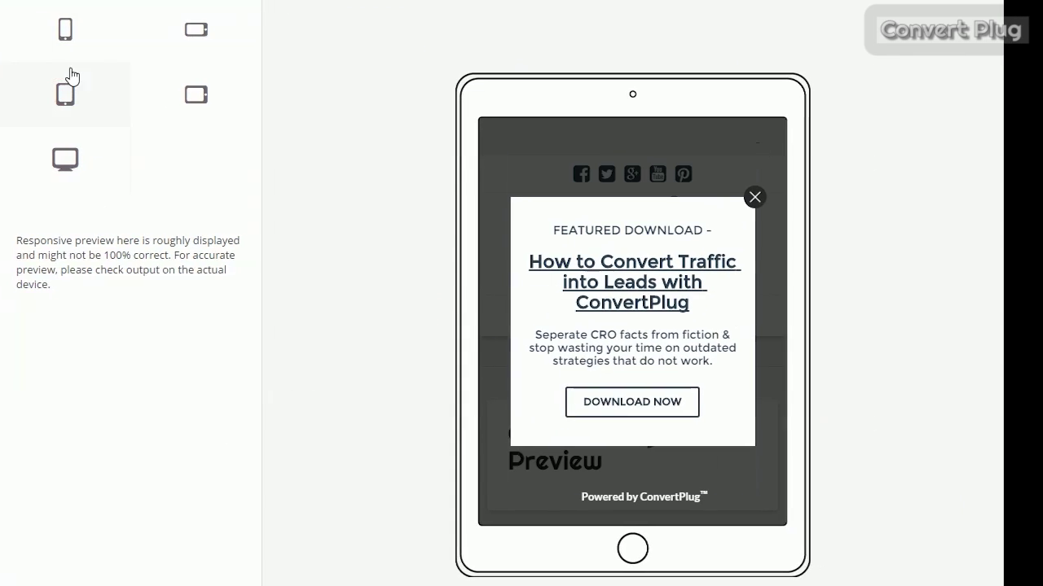
Preview the popup on portrait phone, landscape phone, landscape tablet and desktop.
left_click(69, 36)
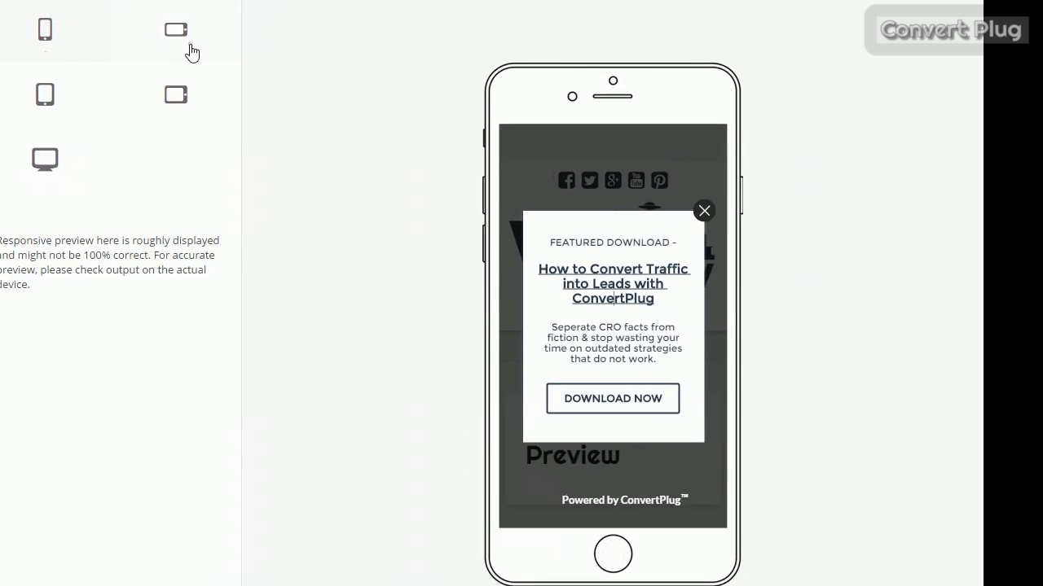
left_click(192, 53)
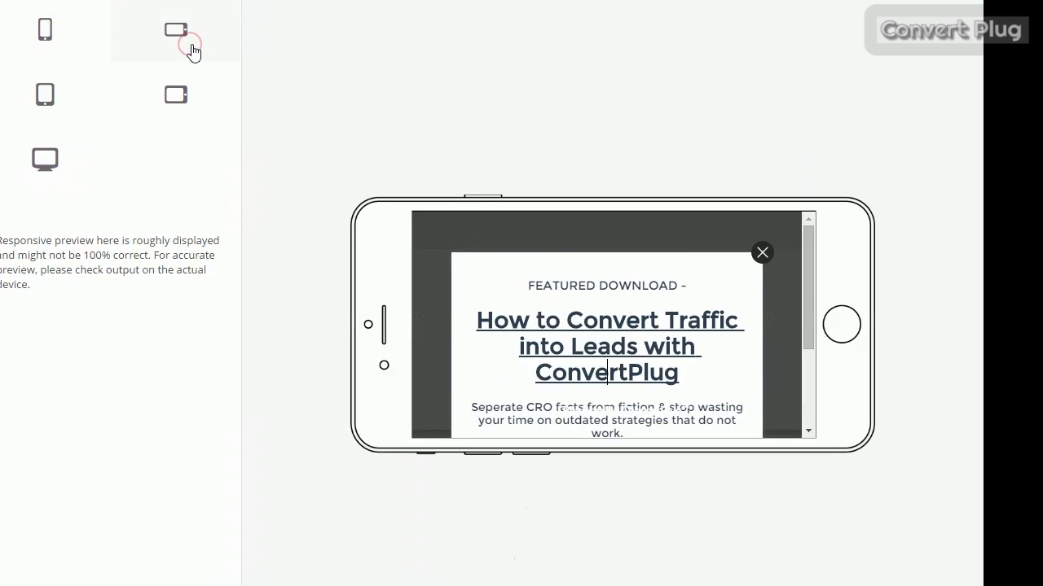
left_click(181, 96)
left_click(45, 159)
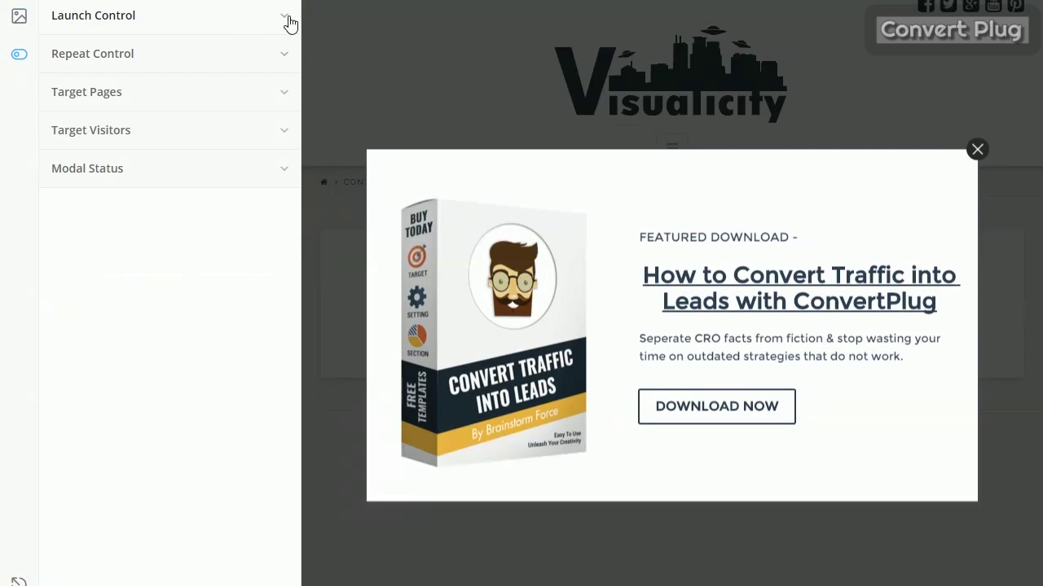
Set Launch With CSS Class to YES with class ConvertPlug and save the modal.
left_click(281, 18)
scroll(282, 49, "down", 2)
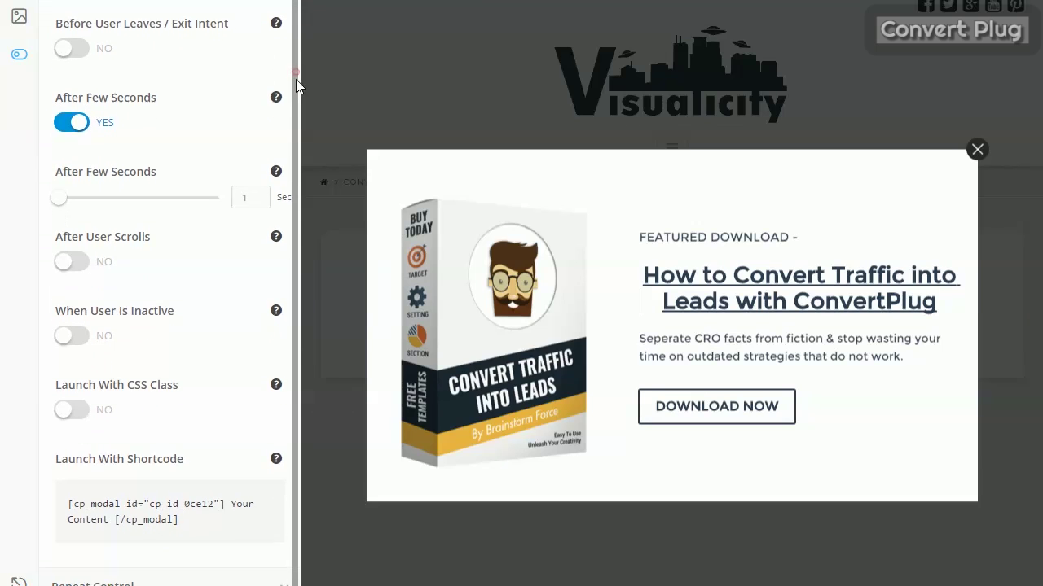
left_click_drag(296, 78, 296, 126)
left_click(72, 359)
type("c")
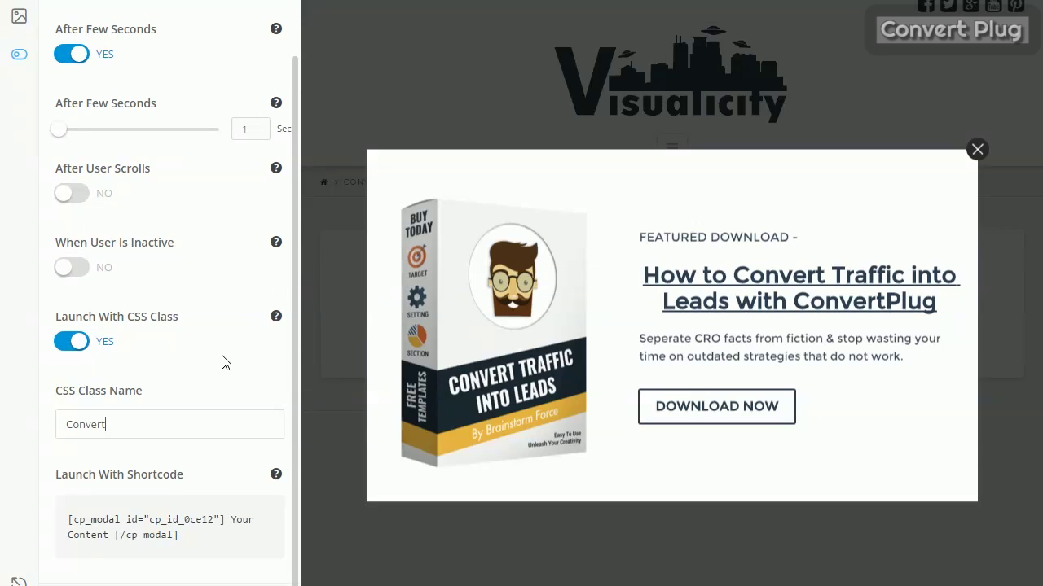
scroll(224, 362, "down", 2)
left_click(210, 568)
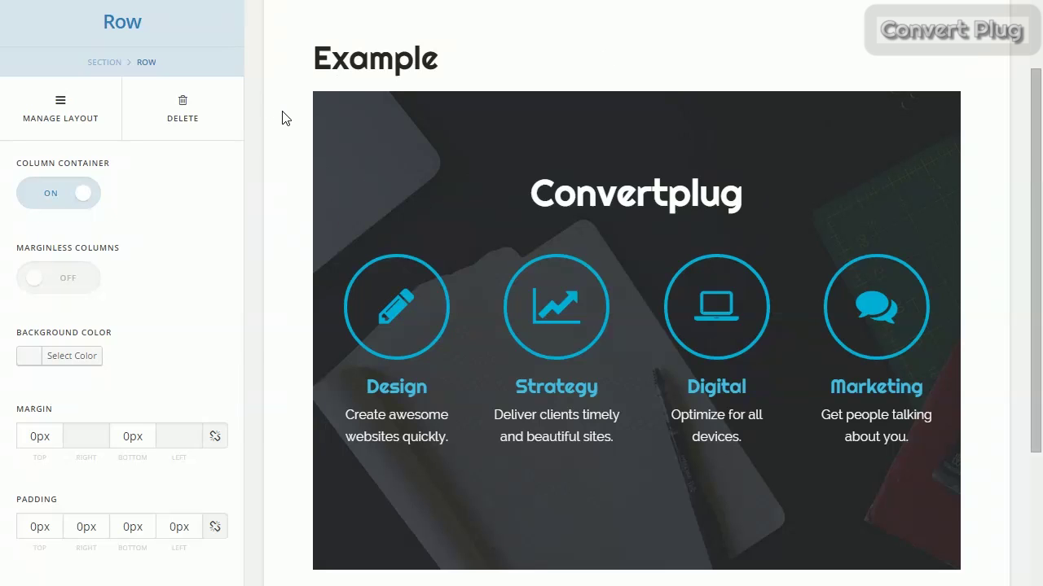
Set the Callout module's CLASS to ConvertPlug and check its button opens the Featured Download popup.
scroll(283, 118, "down", 5)
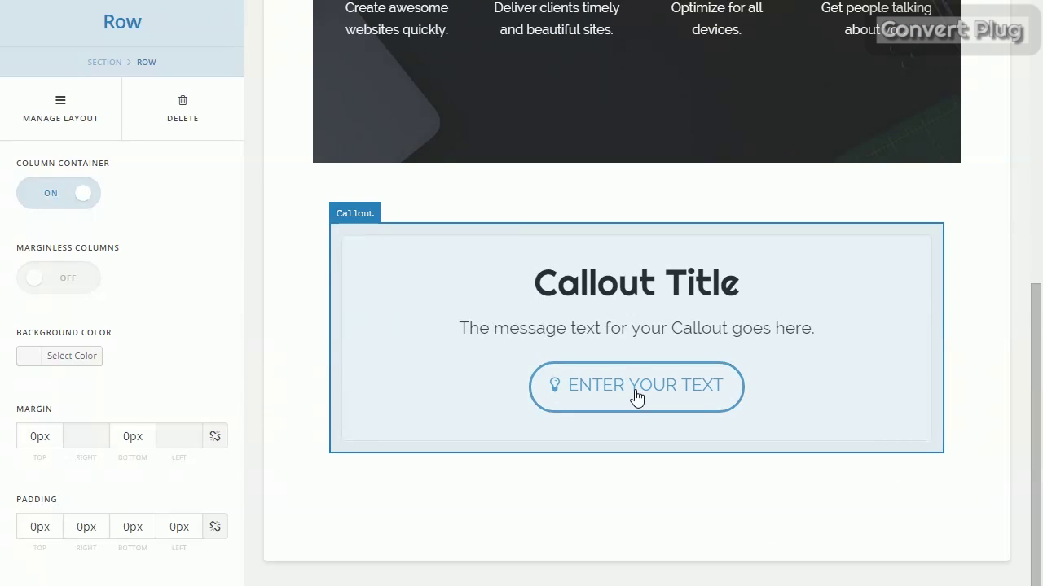
left_click(637, 398)
scroll(24, 525, "down", 10)
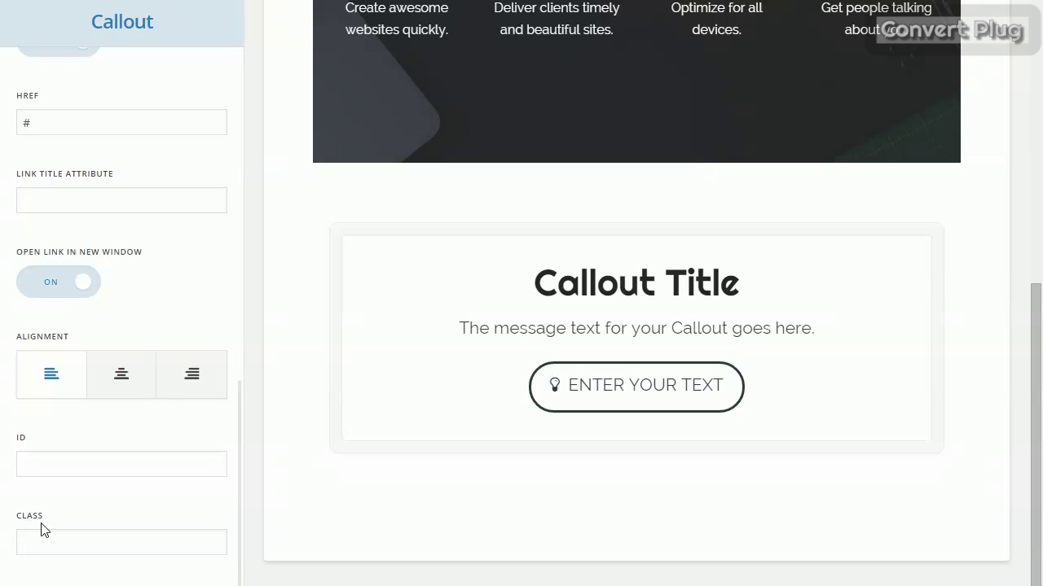
scroll(500, 265, "up", 4)
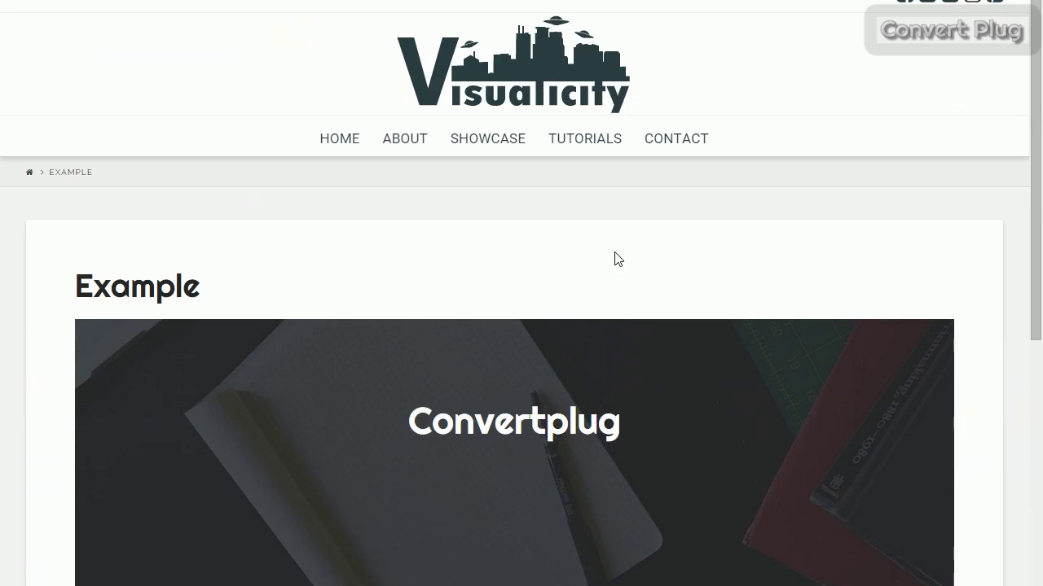
scroll(612, 251, "down", 6)
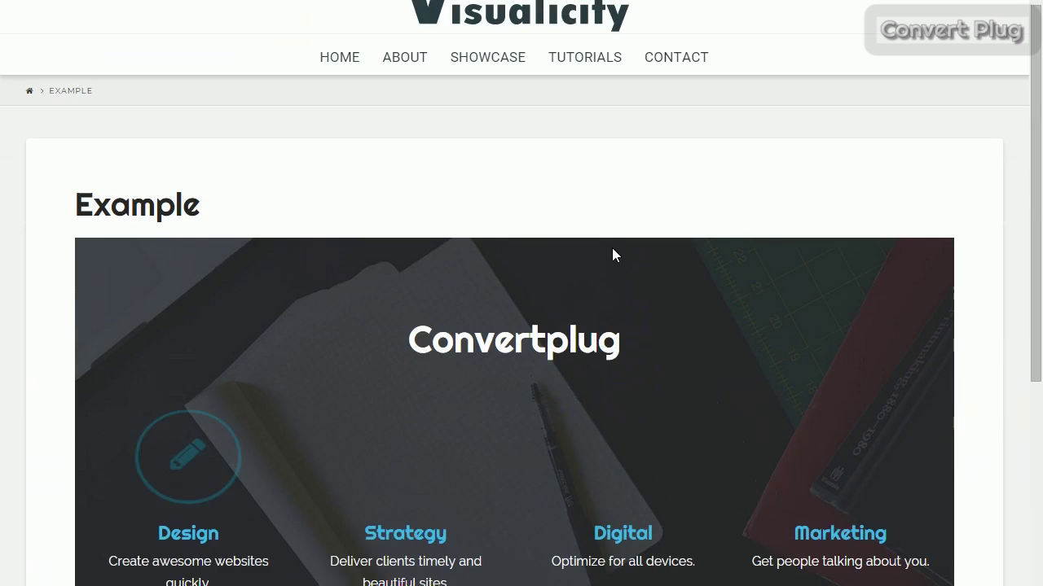
scroll(525, 285, "down", 1)
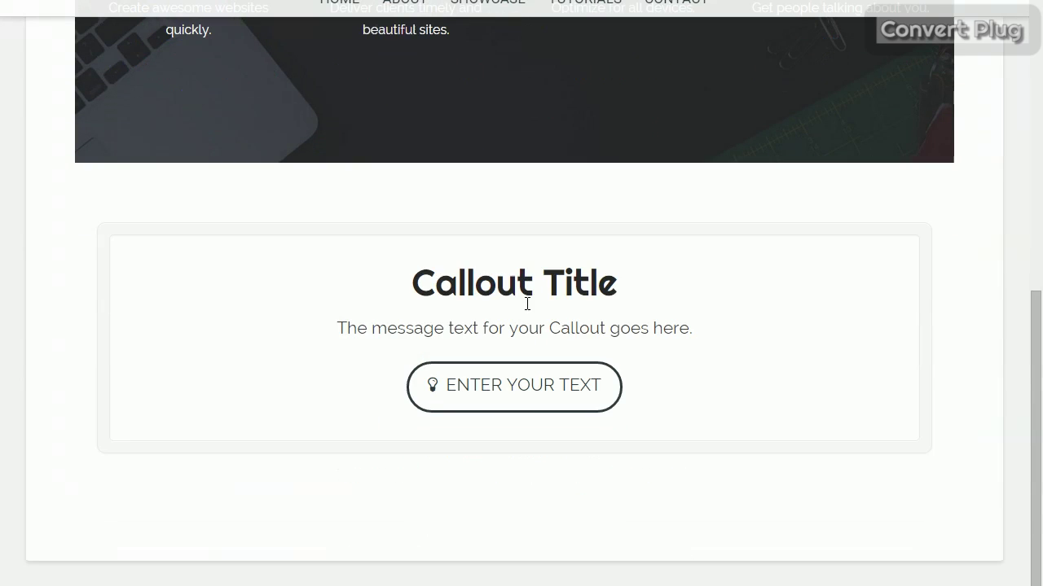
left_click(510, 387)
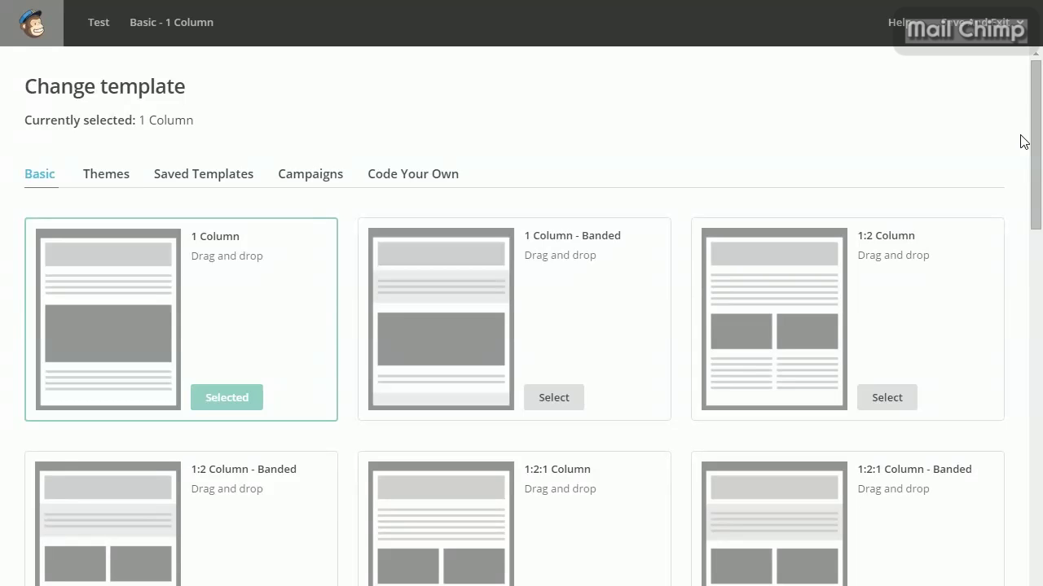
Scroll the Change template page down past the Basic layouts to featured themes like Golden Fields.
left_click_drag(1031, 139, 1007, 473)
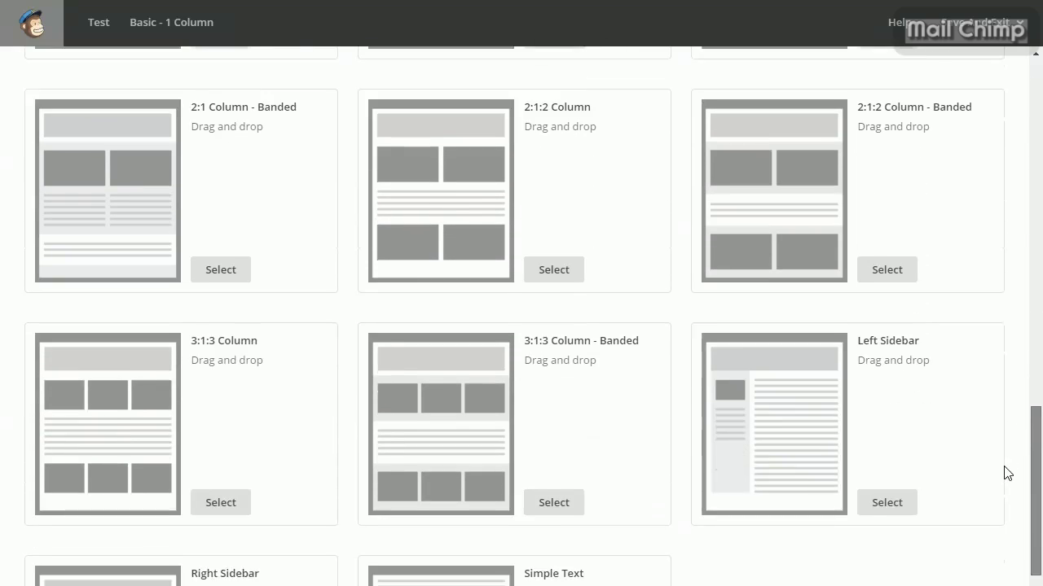
scroll(919, 447, "down", 3)
Apply the Golden Fields theme to the Thanksgiving email and scroll through the result.
left_click(106, 174)
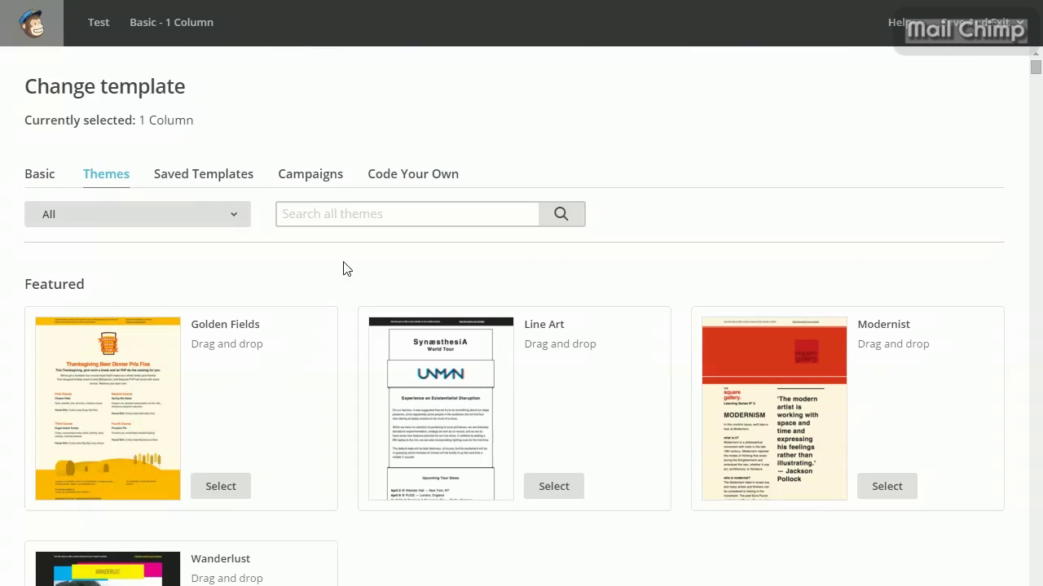
left_click_drag(1036, 74, 1027, 130)
left_click(221, 485)
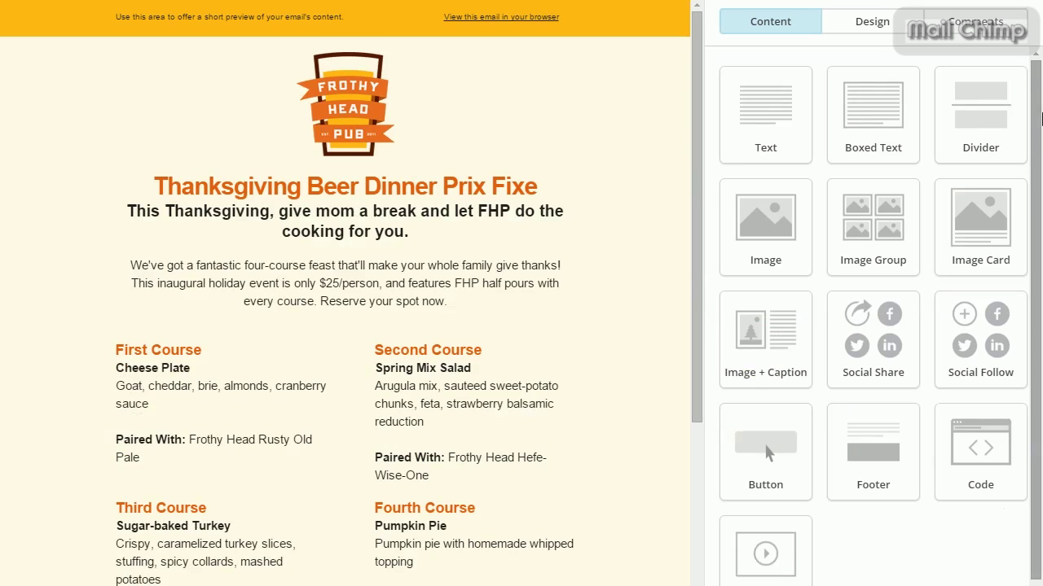
scroll(1035, 106, "down", 1)
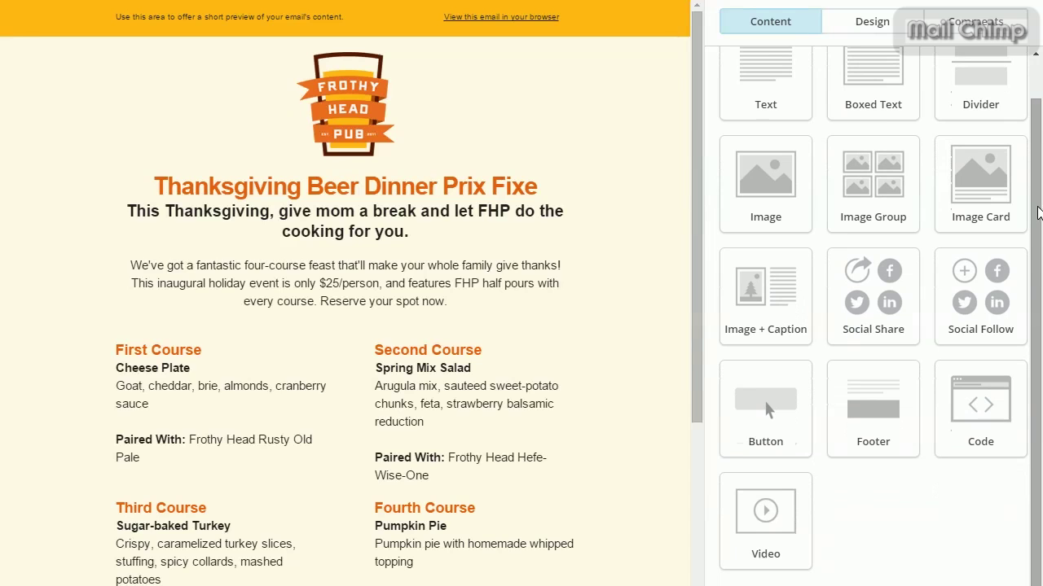
scroll(691, 46, "down", 3)
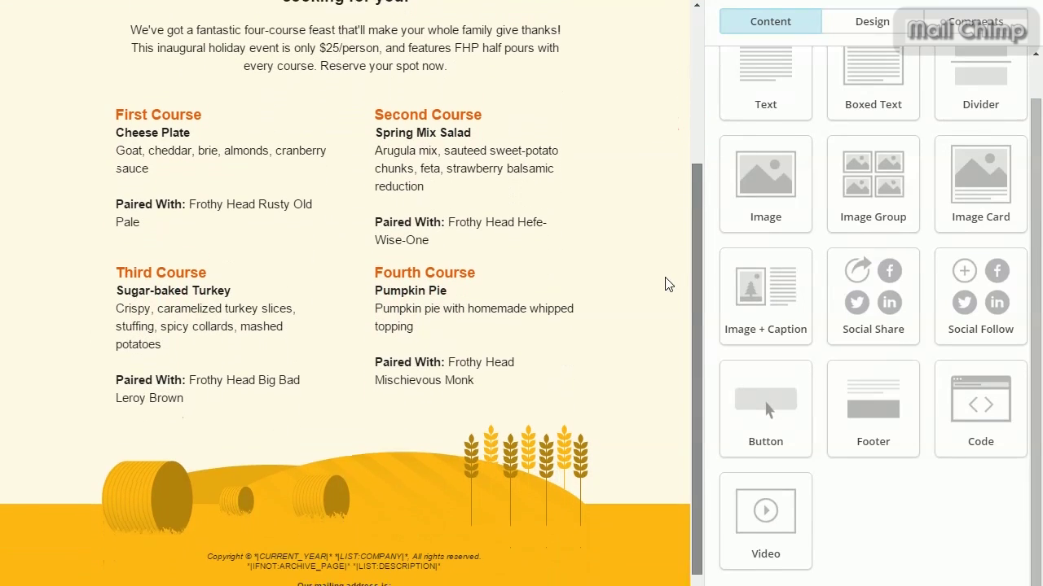
scroll(676, 291, "up", 2)
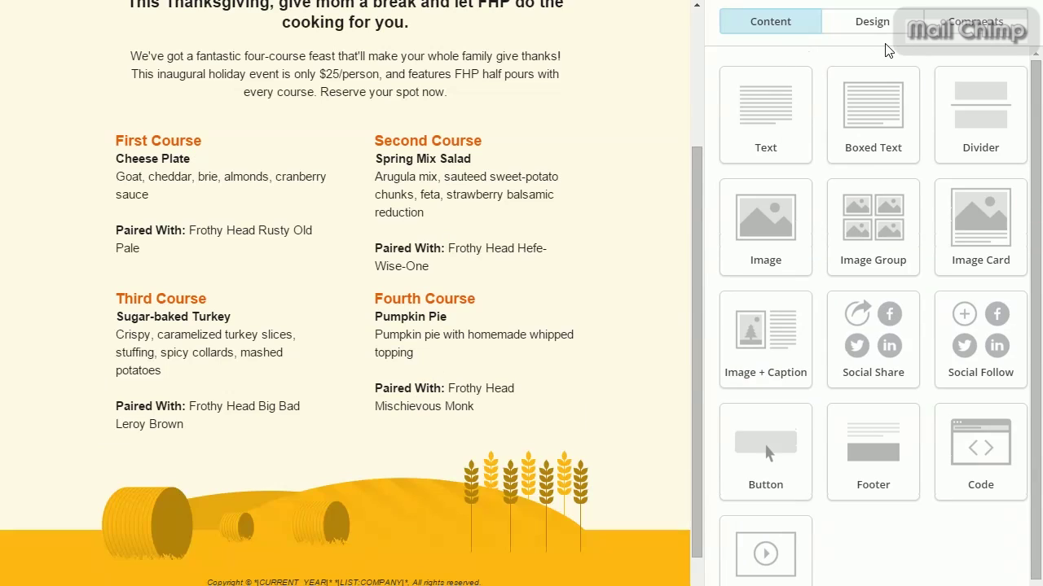
Review the Design and Comments panels, return to Content, then enter preview mode.
left_click(873, 22)
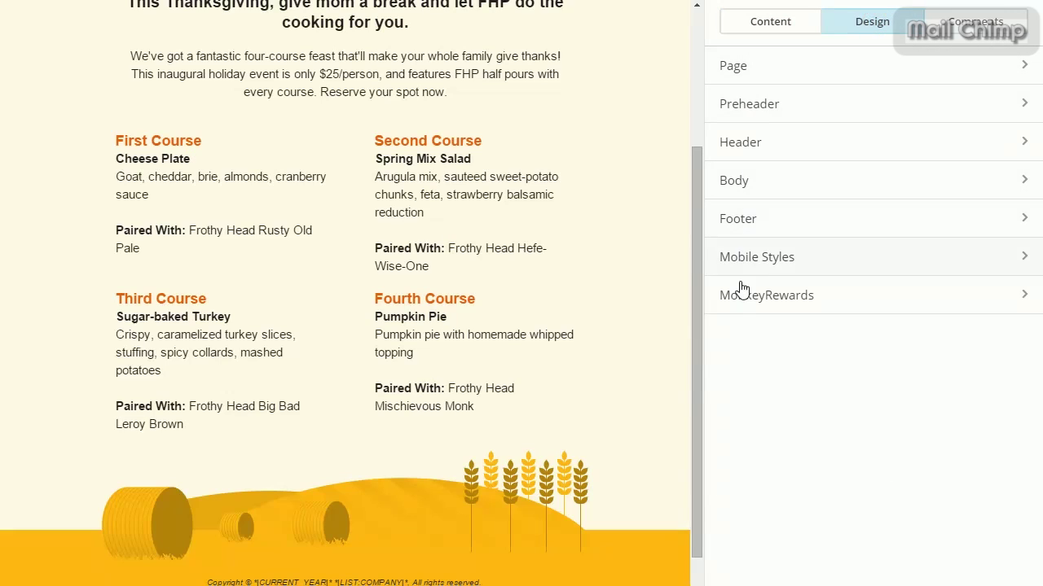
left_click(952, 23)
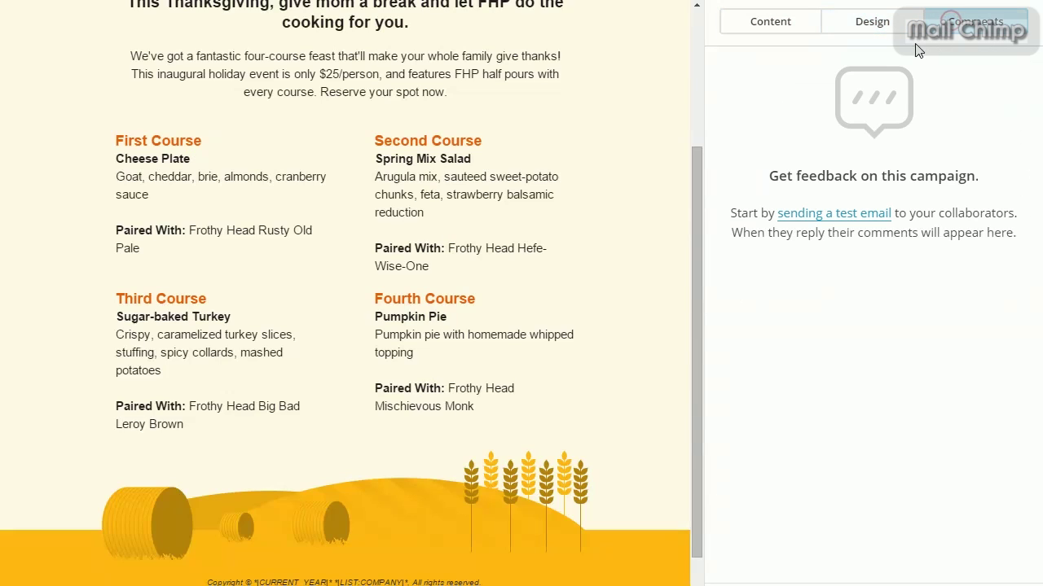
left_click(744, 18)
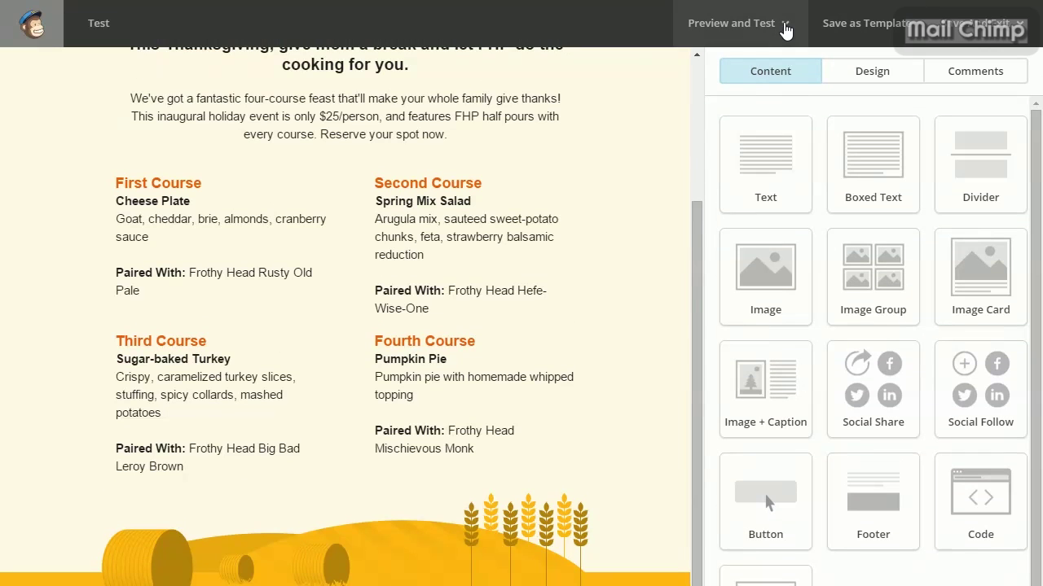
left_click(782, 26)
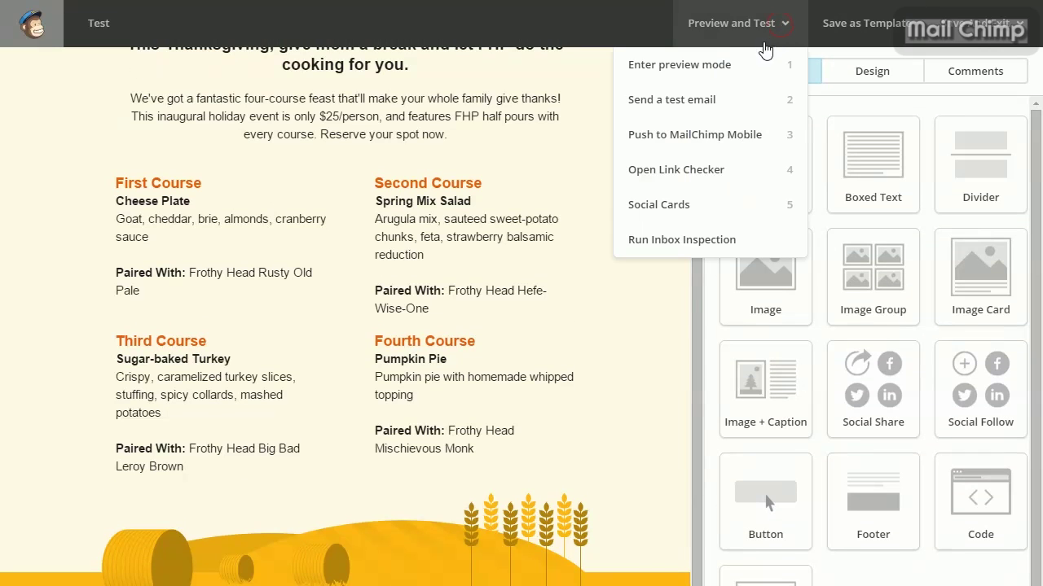
left_click(773, 65)
Scroll the desktop and mobile previews of the Thanksgiving email, then exit preview mode.
scroll(594, 302, "down", 5)
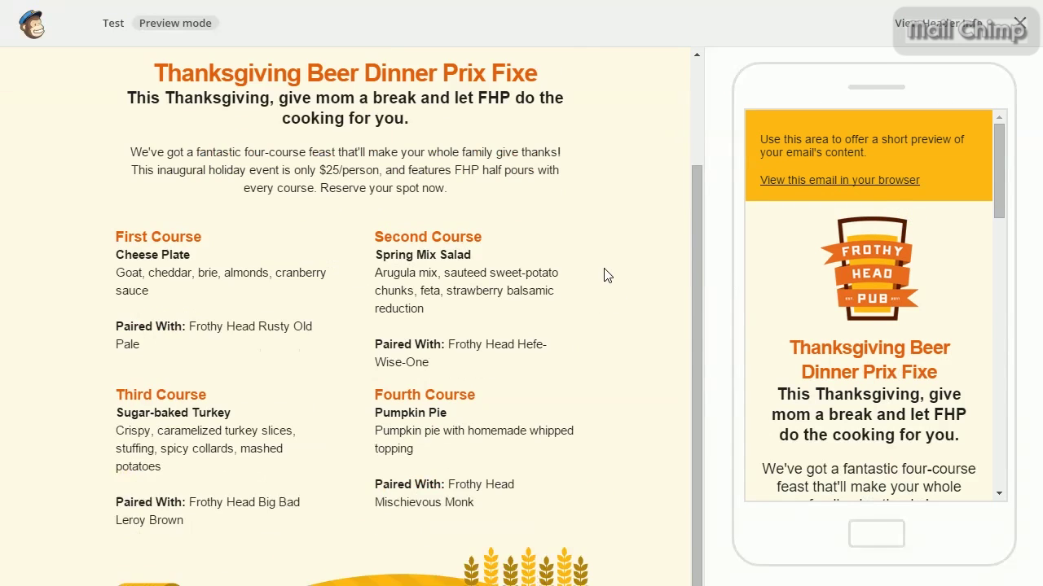
scroll(500, 324, "up", 5)
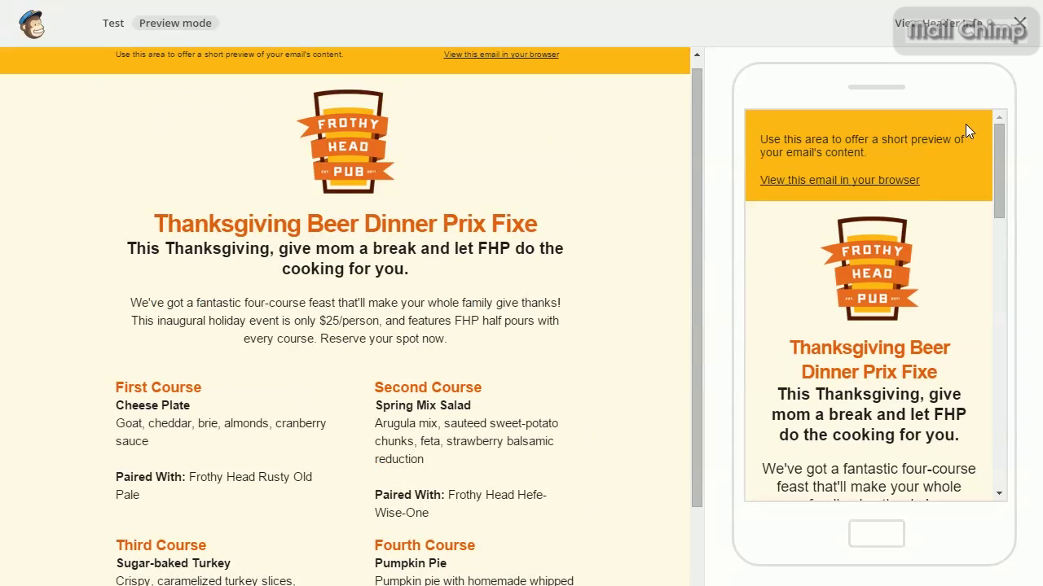
left_click_drag(998, 175, 990, 165)
left_click(1019, 28)
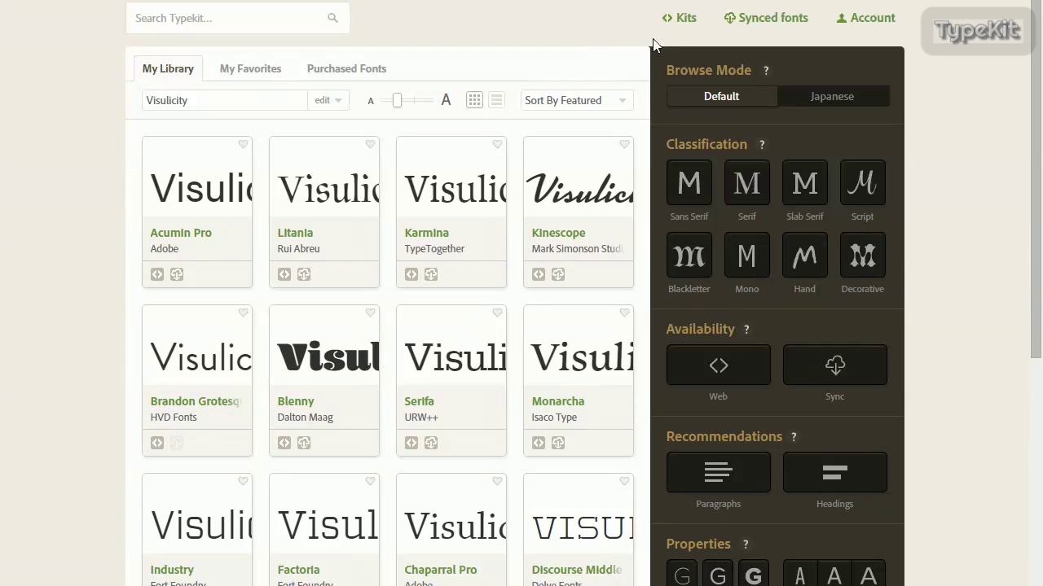
Create a new Typekit kit named Visualicity for the Visualicity.com domain.
left_click(681, 18)
left_click(724, 135)
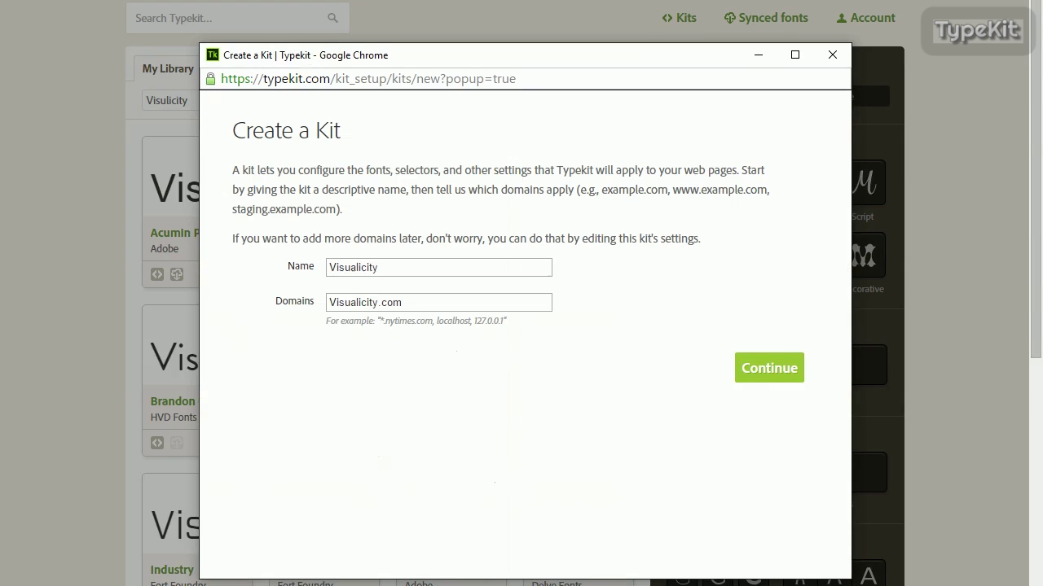
left_click(761, 366)
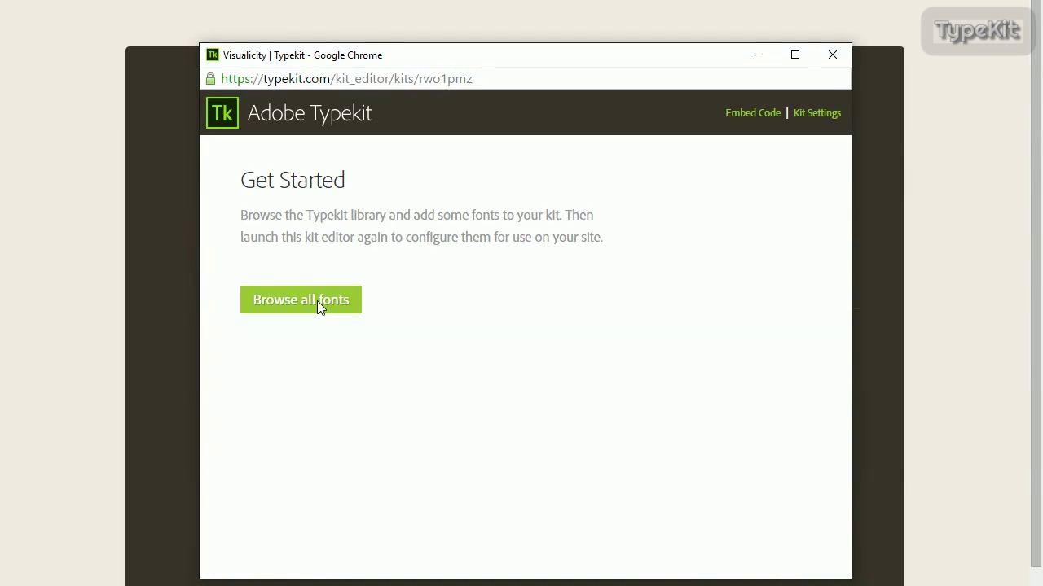
Browse the full font library, loading more families, and open the FatFrank family.
left_click(317, 300)
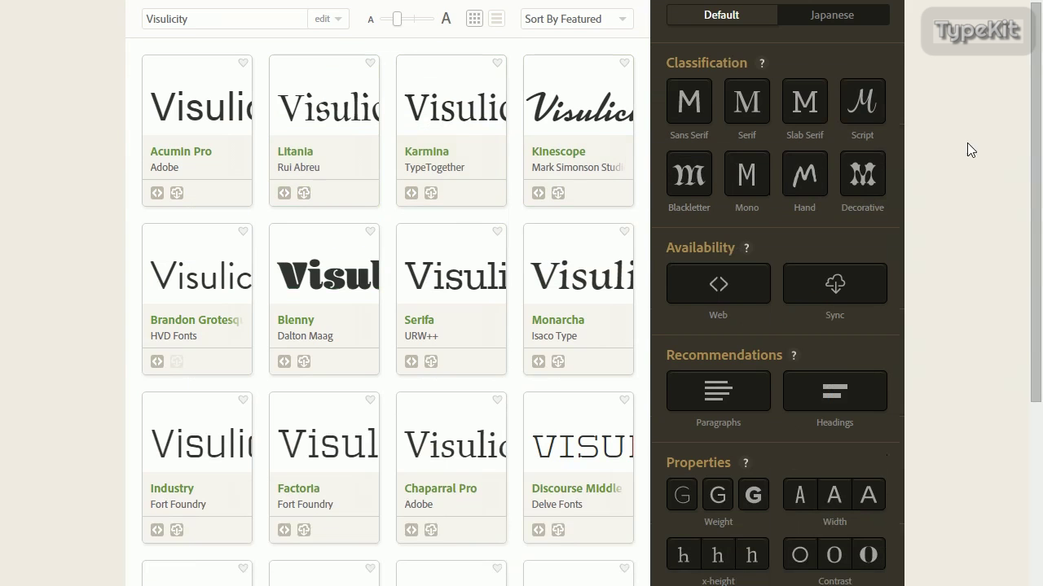
left_click_drag(1036, 133, 1036, 232)
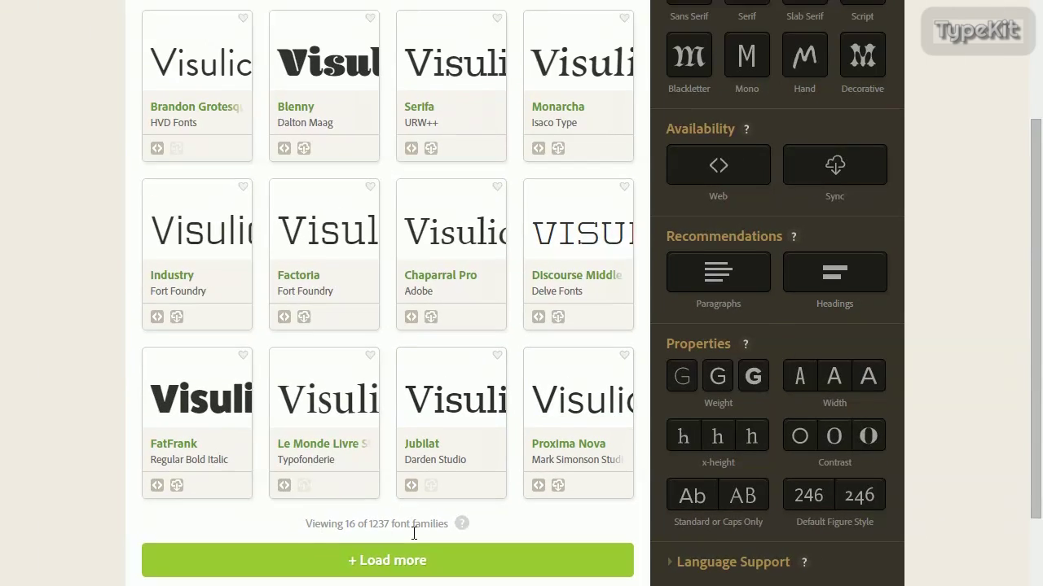
left_click(390, 537)
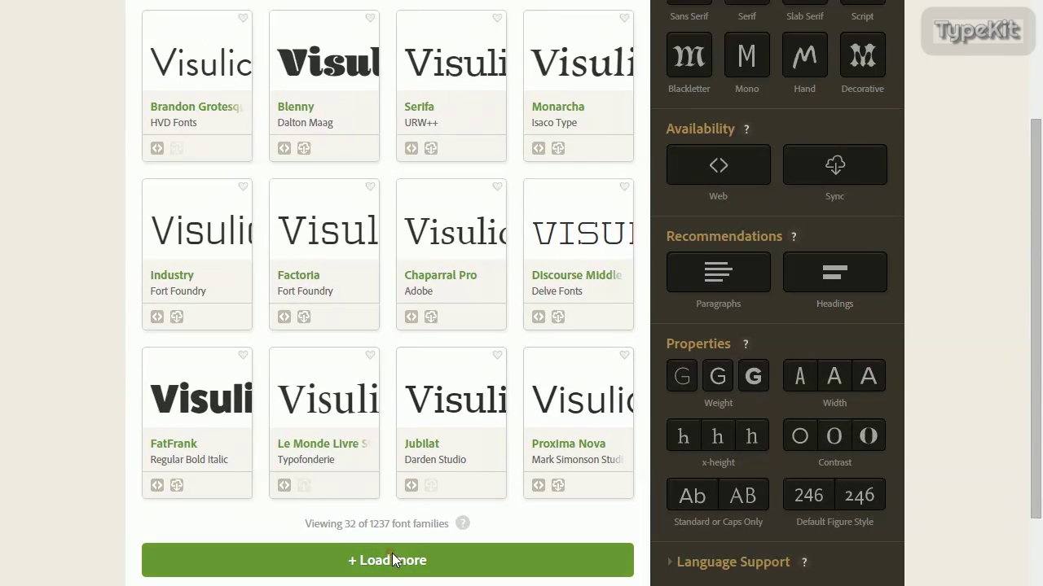
left_click_drag(1035, 208, 1040, 281)
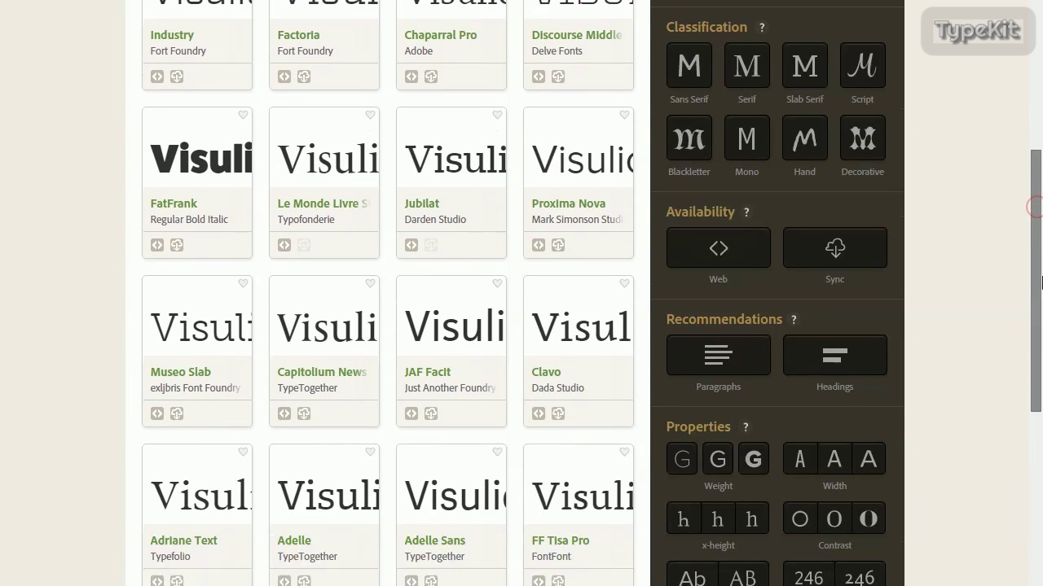
scroll(1040, 281, "down", 3)
scroll(538, 218, "up", 4)
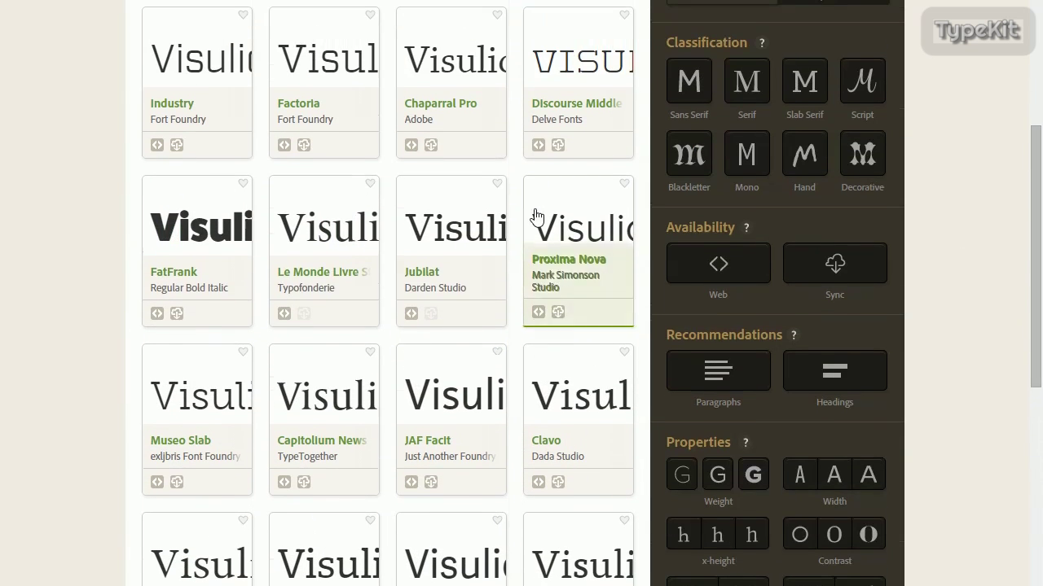
left_click(161, 302)
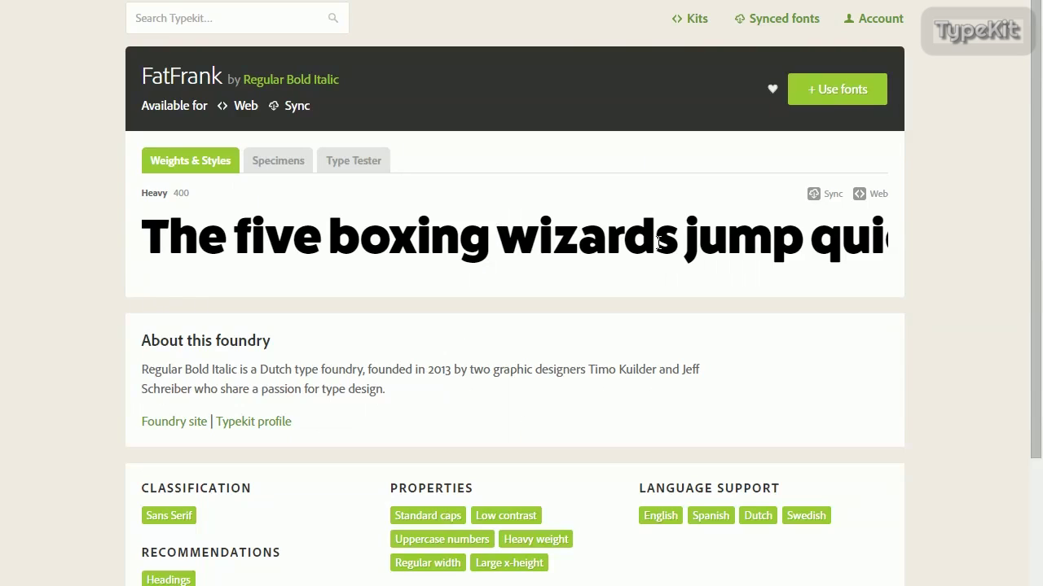
Add FatFrank to the Visualicity web kit, publish it, and view all kits.
left_click(817, 89)
left_click(381, 94)
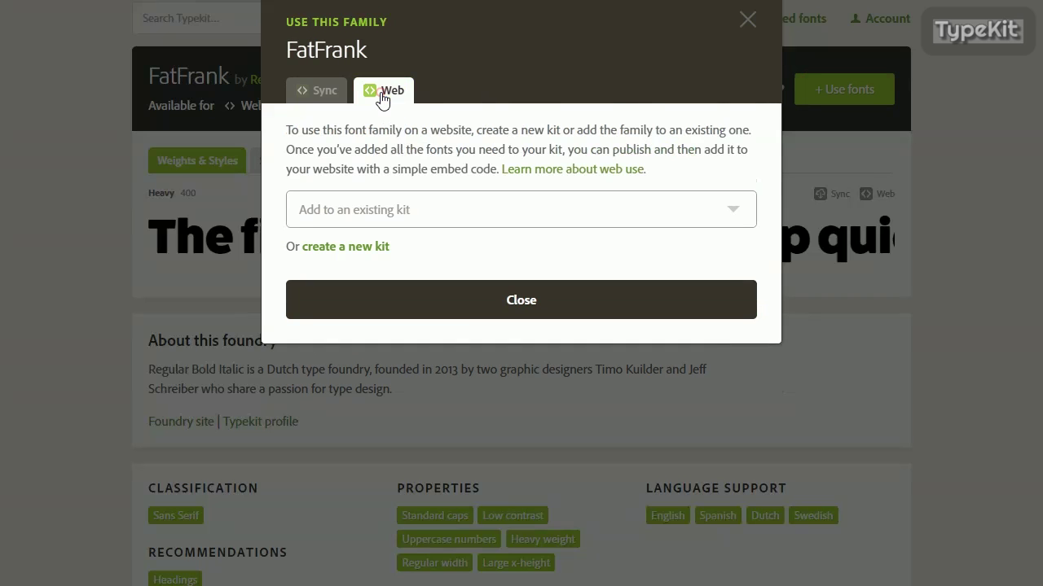
left_click(374, 209)
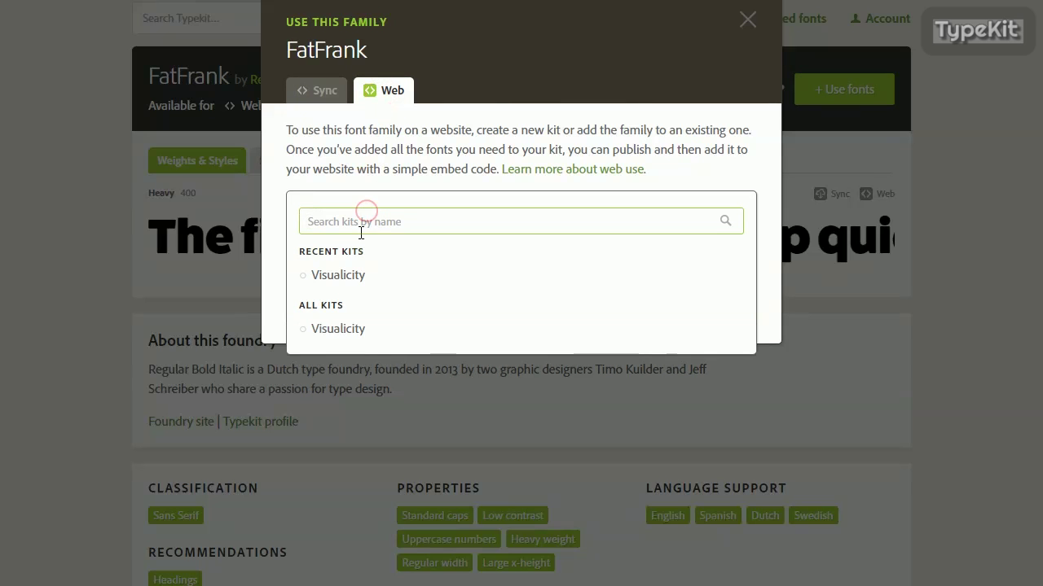
left_click(352, 274)
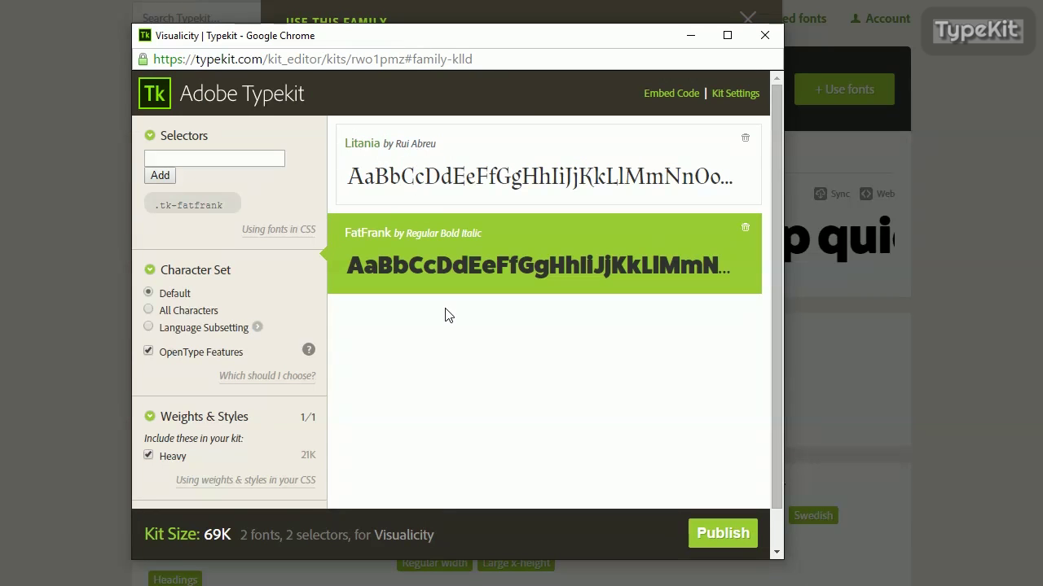
left_click(723, 534)
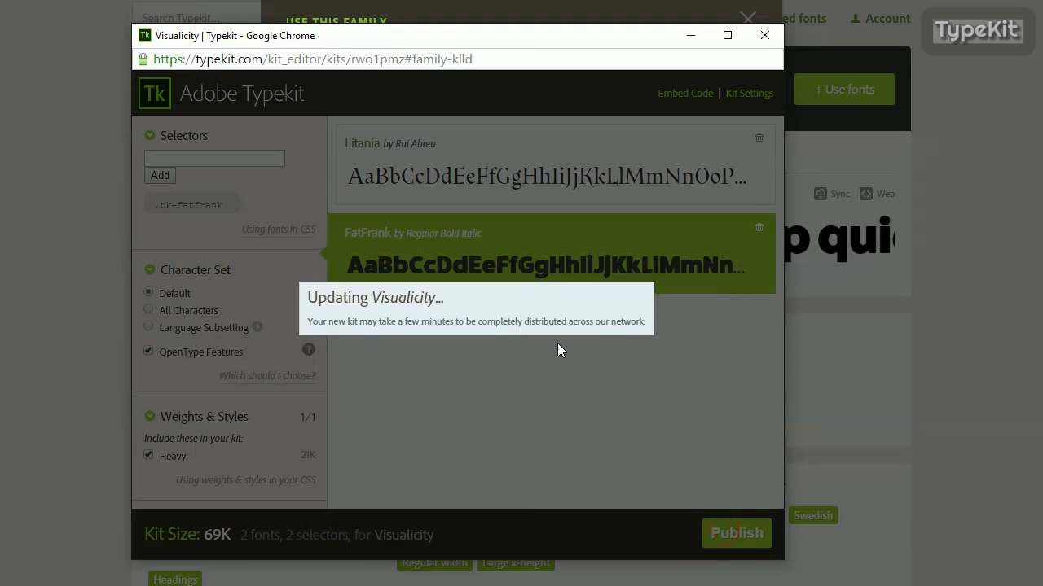
left_click(765, 35)
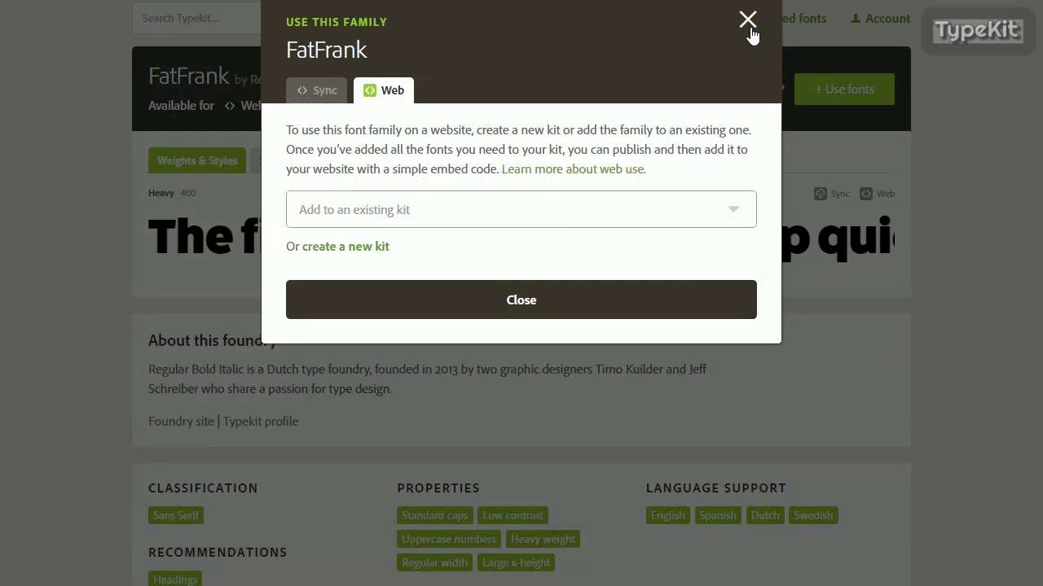
left_click(748, 19)
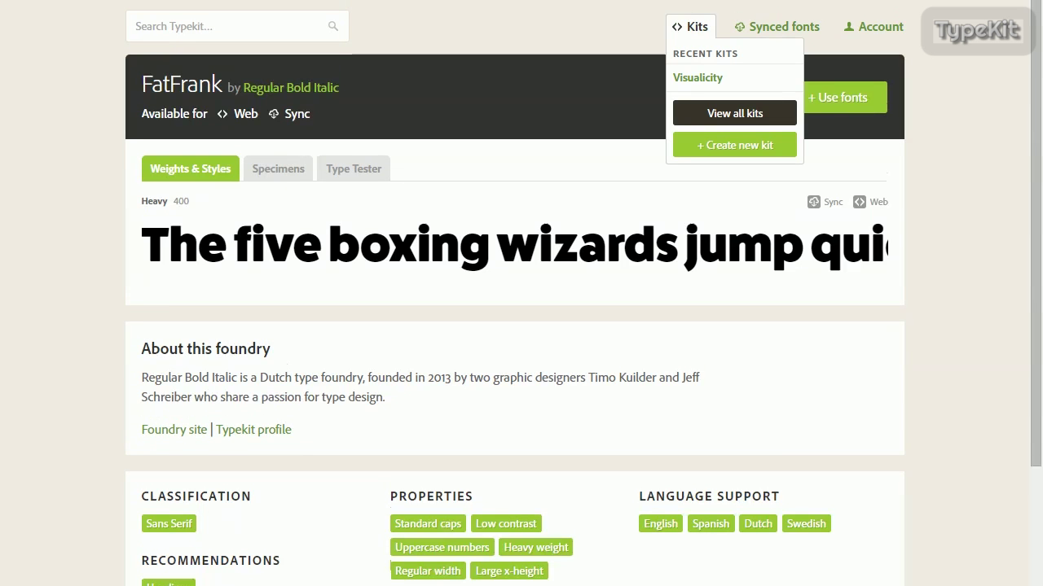
left_click(728, 114)
Copy the Visualicity kit ID into WordPress's Typekit Kit ID field and save the settings.
left_click_drag(323, 155, 274, 154)
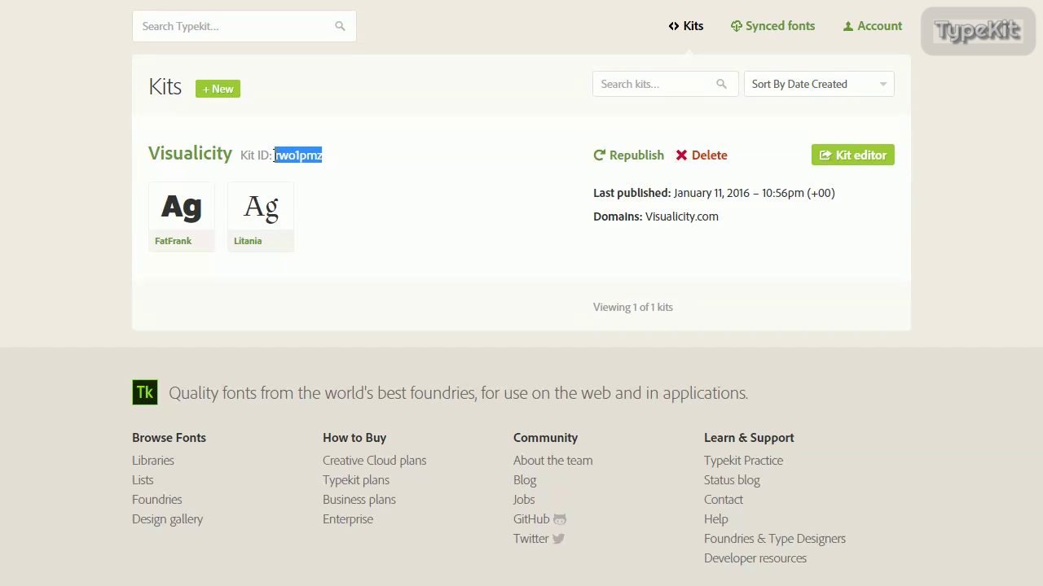
key("ctrl+c")
key("alt+Tab")
left_click(405, 359)
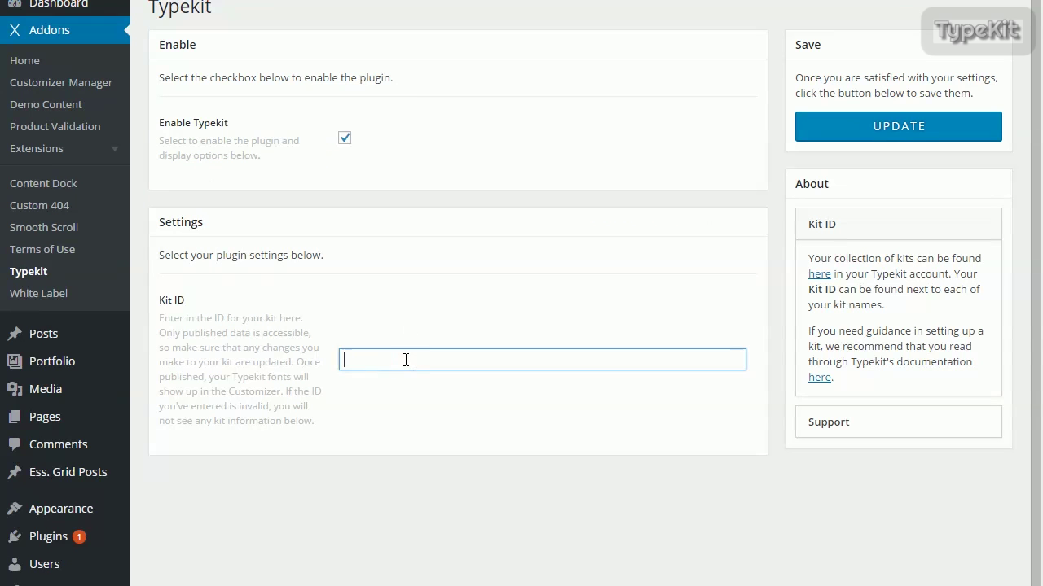
key("ctrl+v")
left_click(910, 130)
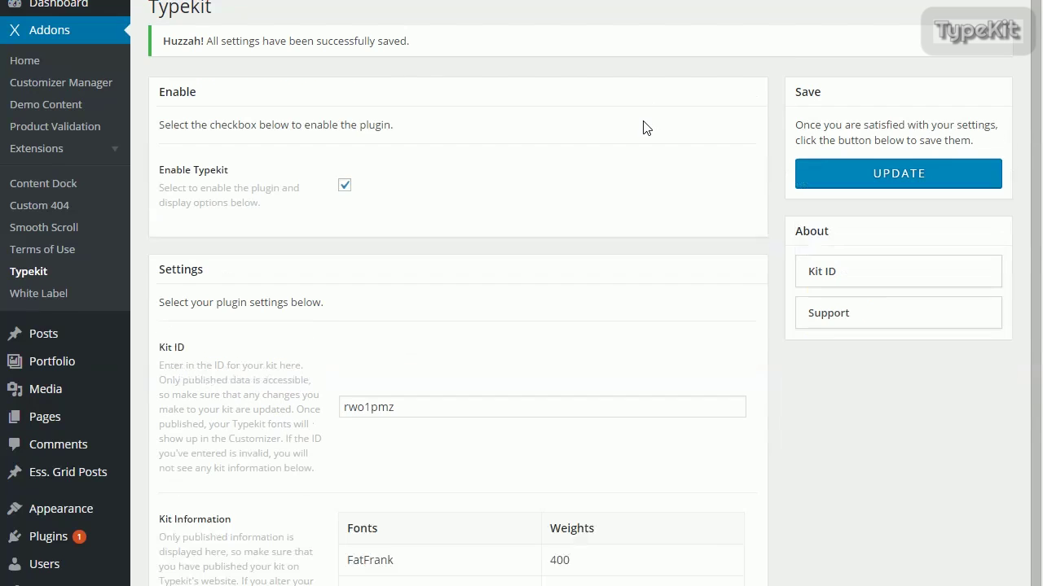
scroll(644, 138, "down", 1)
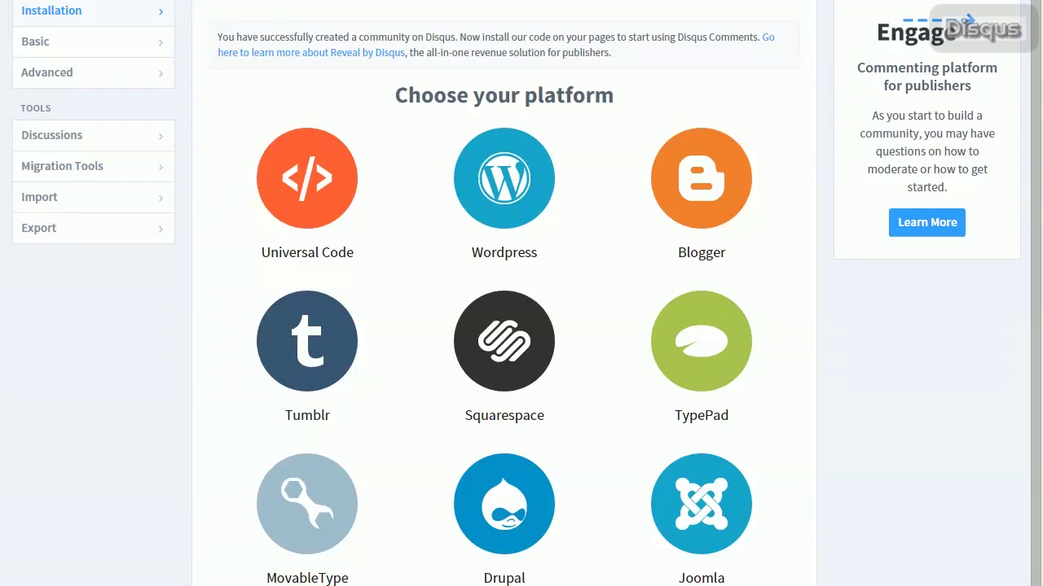
Get the visualicity1 shortname from Disqus's WordPress instructions and prepare to paste it into Shortname.
left_click(509, 166)
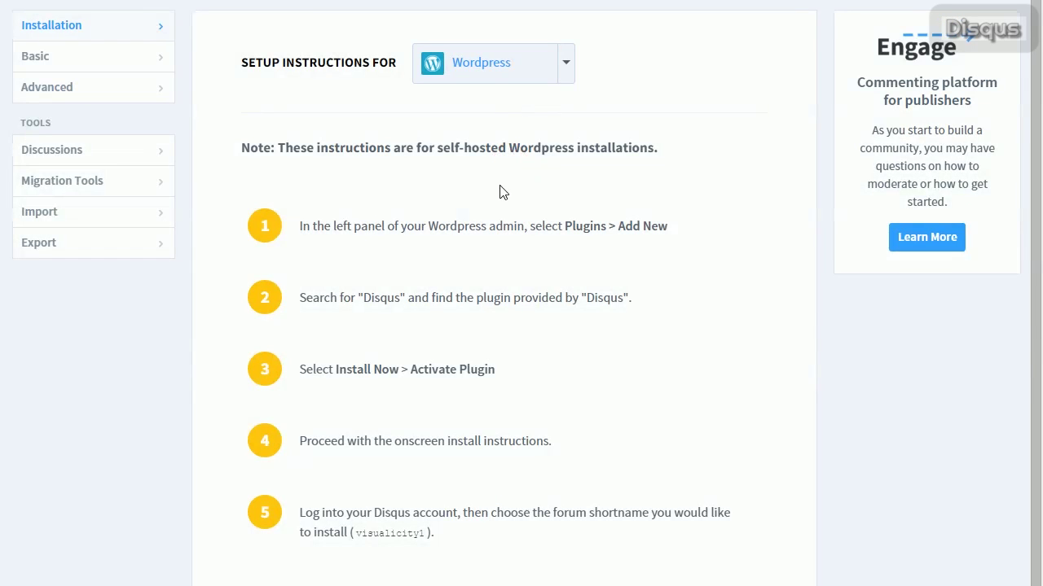
left_click_drag(354, 538, 427, 534)
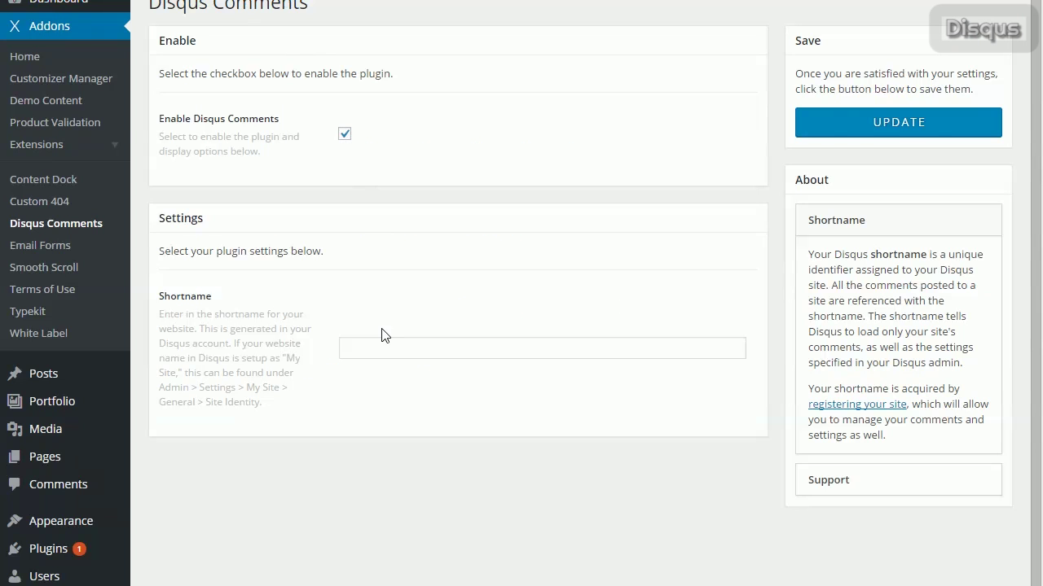
right_click(384, 346)
left_click(424, 446)
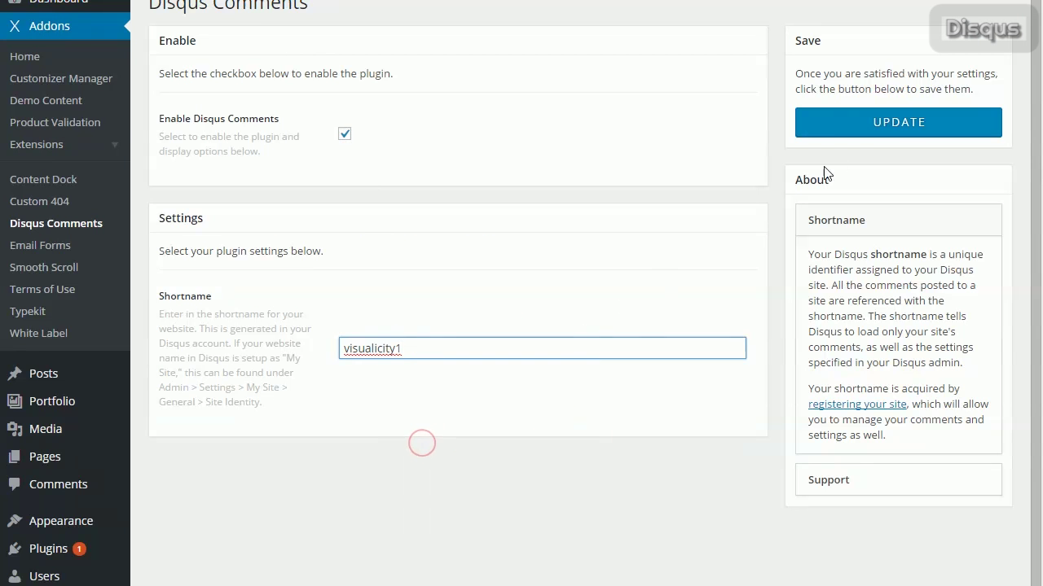
left_click(871, 130)
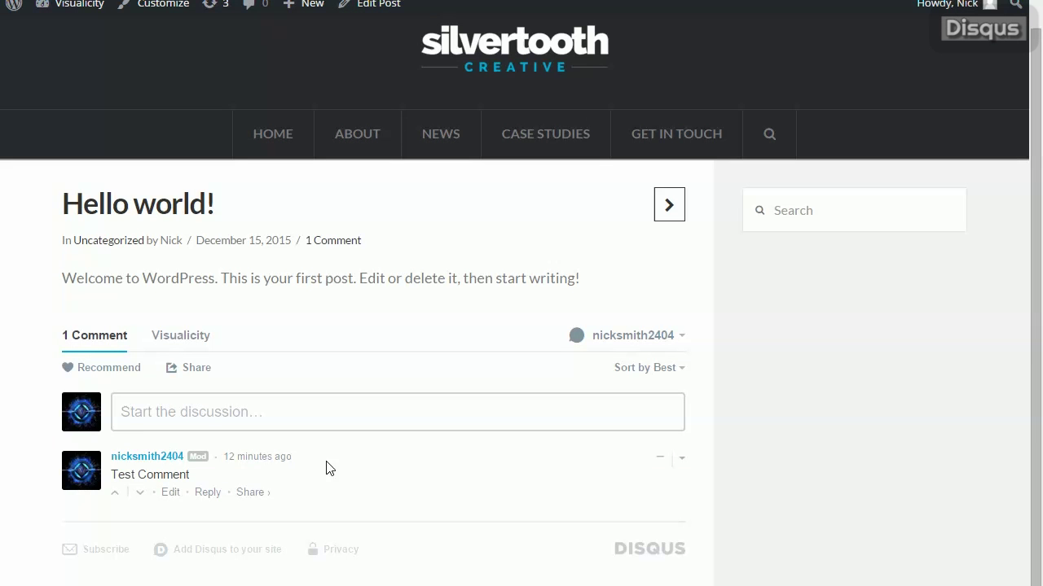
left_click(183, 338)
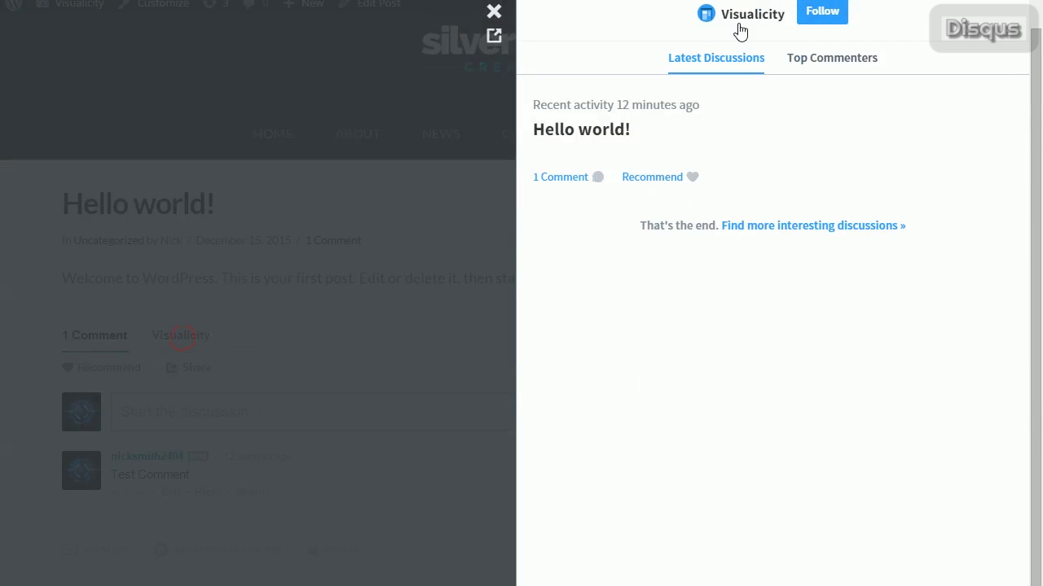
left_click(809, 60)
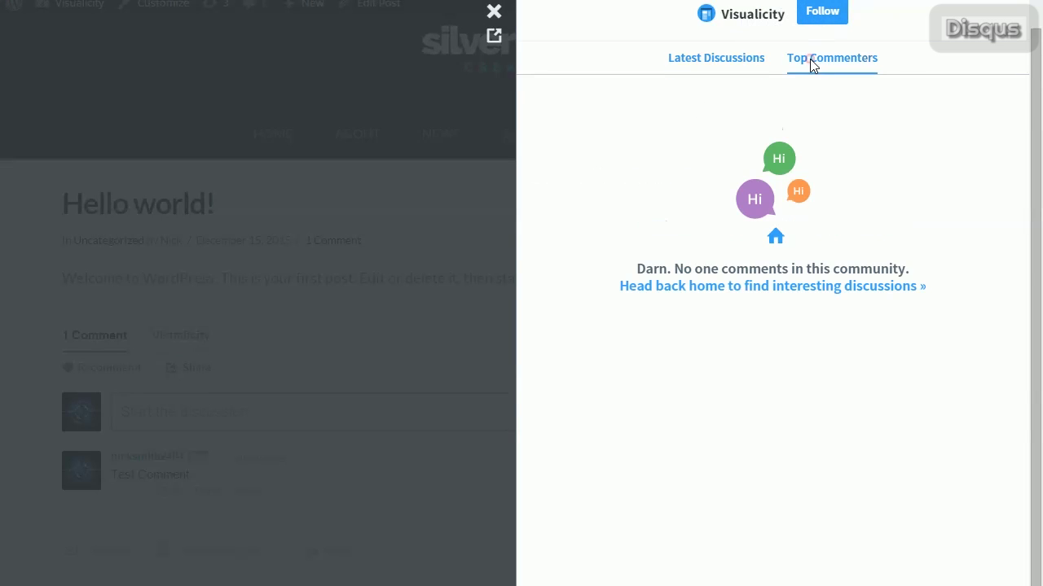
left_click(493, 11)
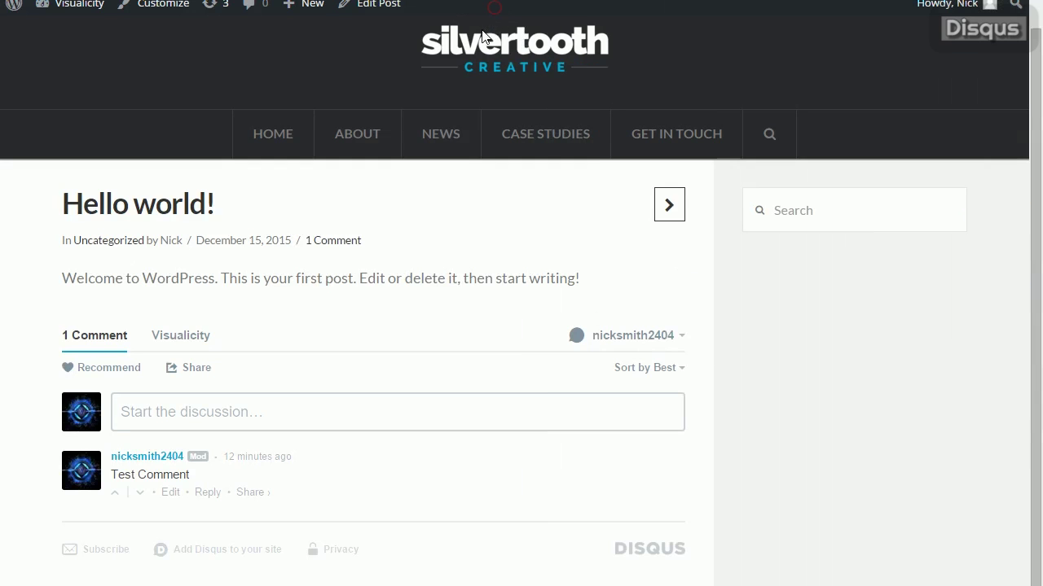
left_click(83, 416)
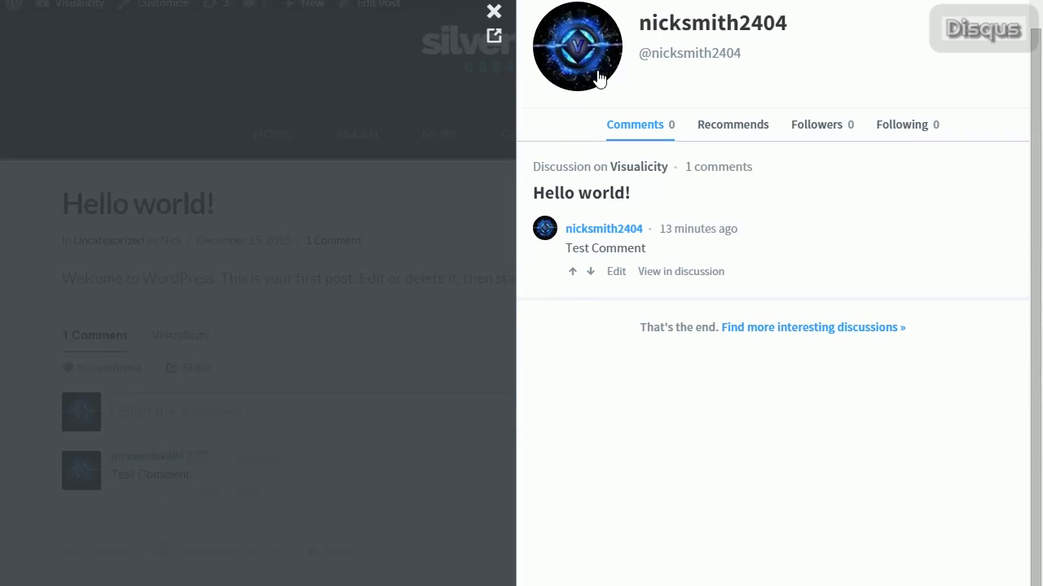
left_click(491, 11)
mouse_move(82, 479)
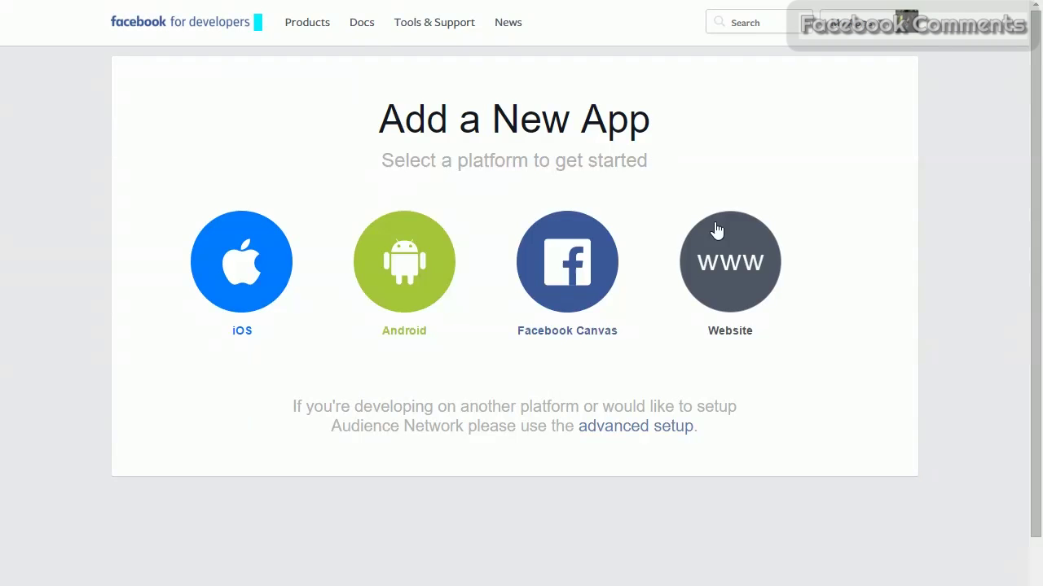
Create the Visualicity website app in the Communication category, passing the lion-photo security check.
left_click(746, 263)
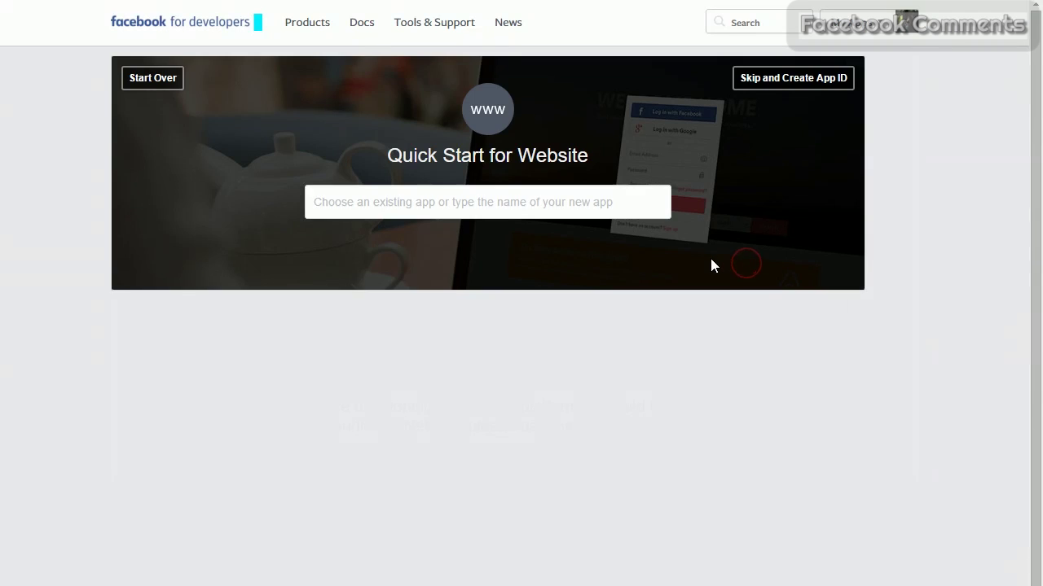
left_click(810, 79)
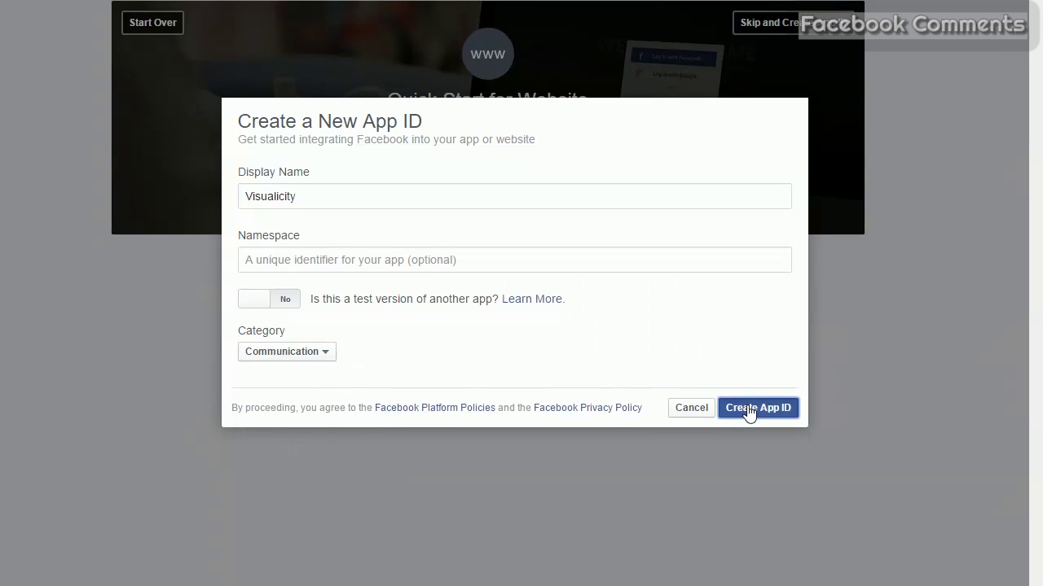
left_click(749, 410)
left_click(519, 159)
left_click(386, 151)
left_click(380, 293)
left_click(390, 389)
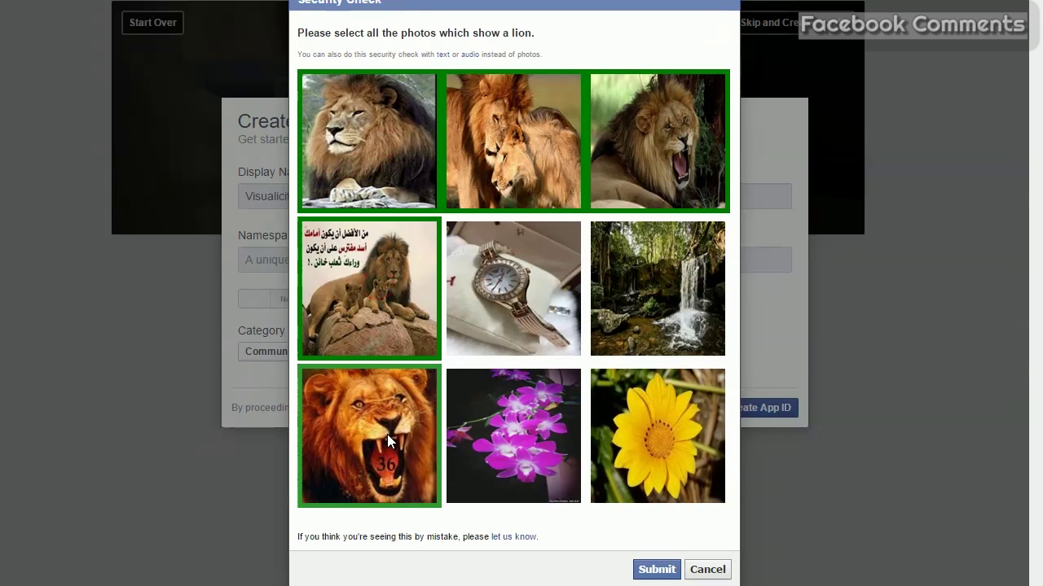
left_click(656, 569)
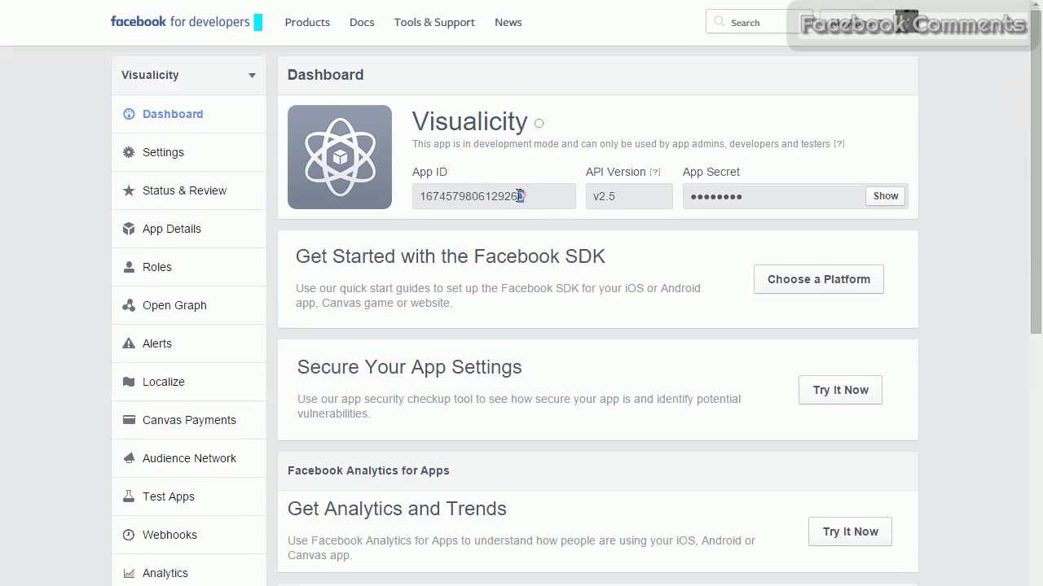
Copy the new Visualicity app's App ID from the dashboard.
left_click_drag(519, 196, 419, 197)
right_click(453, 204)
left_click(437, 197)
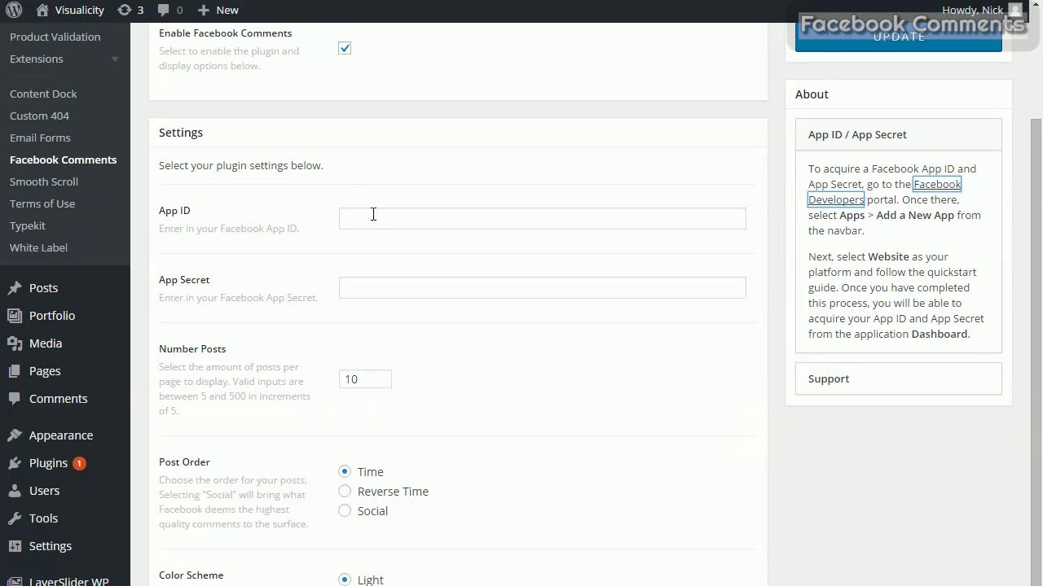
Paste the Facebook App ID and App Secret into Facebook Comments, save, and start a comment on the post.
right_click(373, 215)
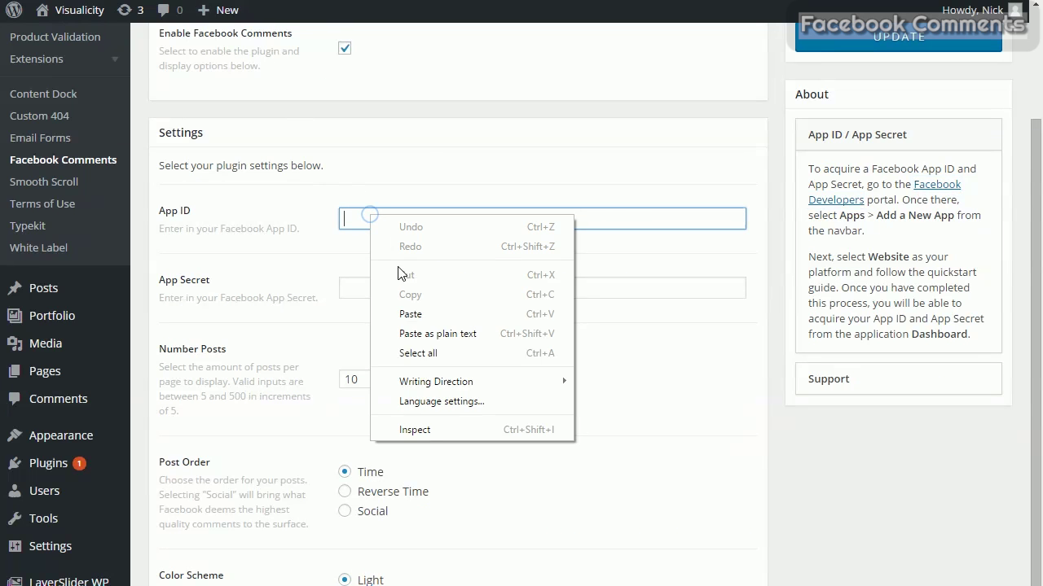
left_click(415, 310)
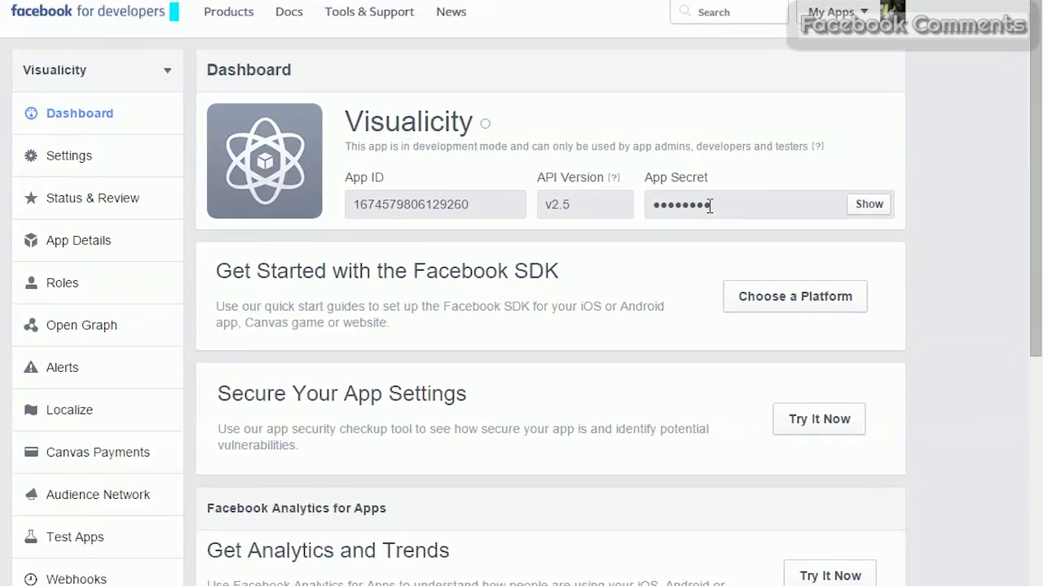
double_click(710, 206)
right_click(708, 203)
left_click(708, 205)
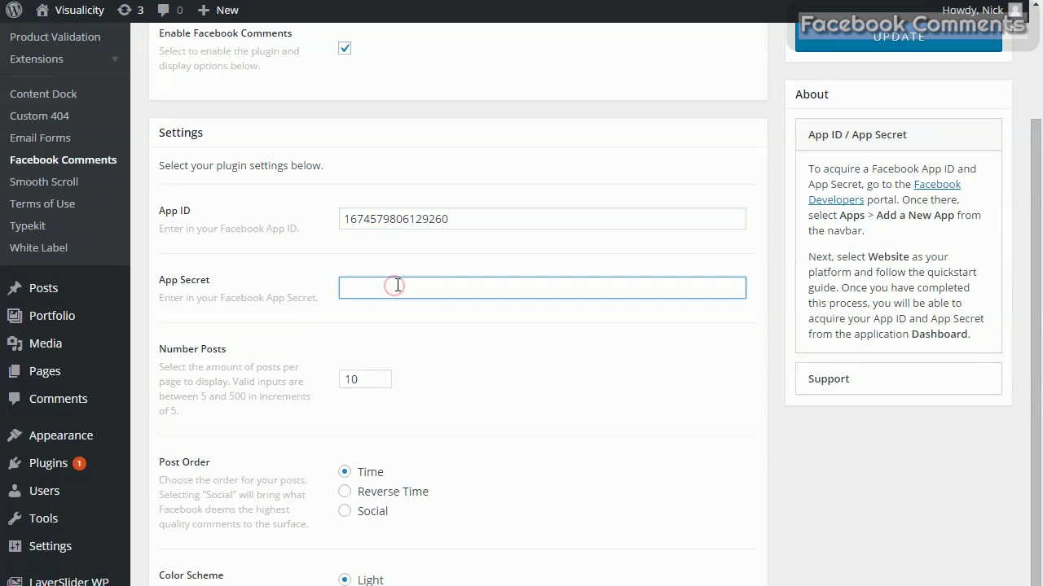
key("ctrl+v")
scroll(856, 128, "up", 1)
left_click(856, 122)
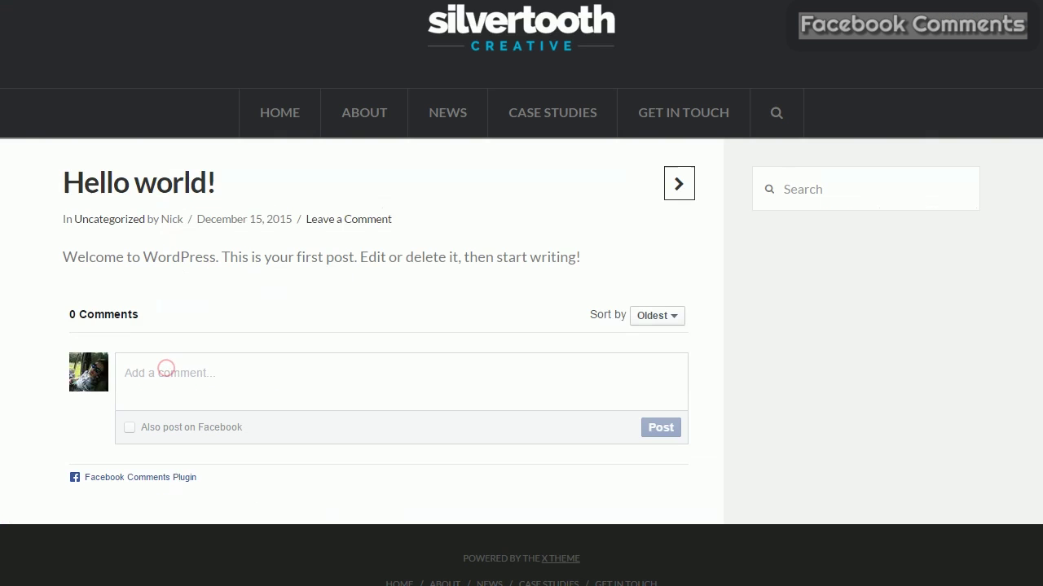
left_click(166, 368)
type("And now facebook comm")
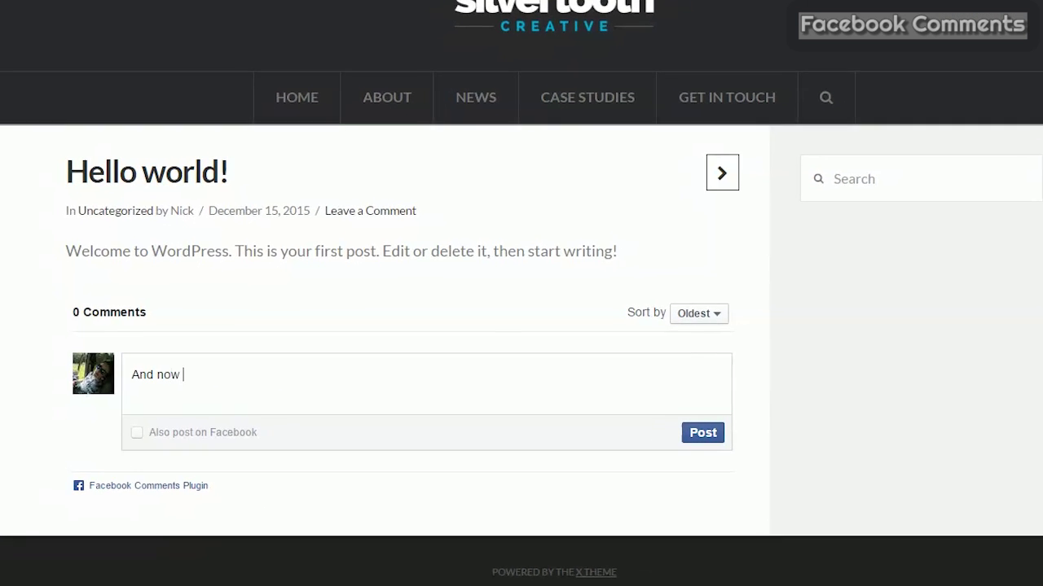
type("ents are integrated onto m")
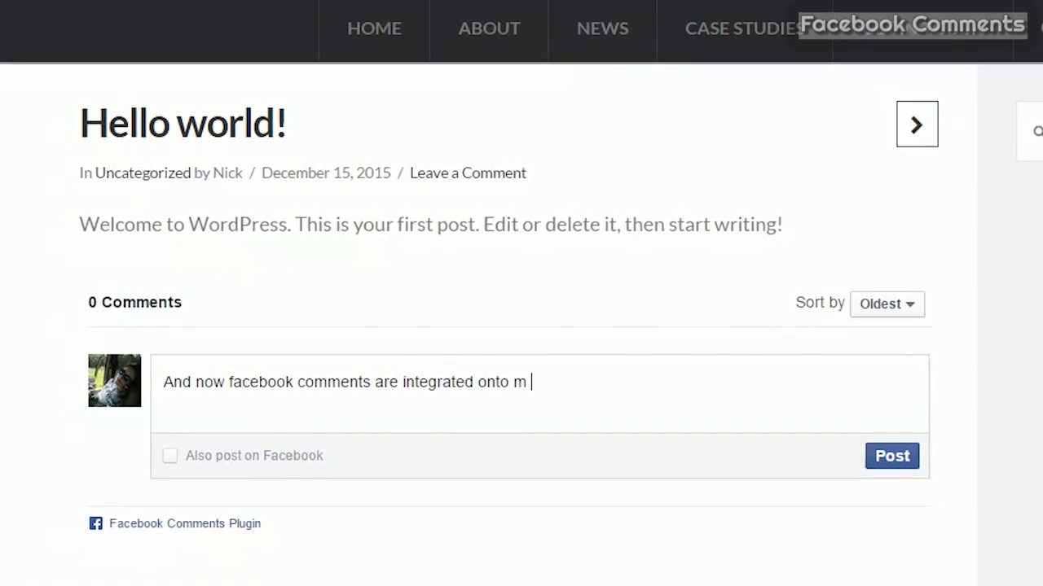
Finish the comment 'And now facebook comments are integrated onto my posts' and bring up Facebook login.
key("BackSpace")
type("y posts")
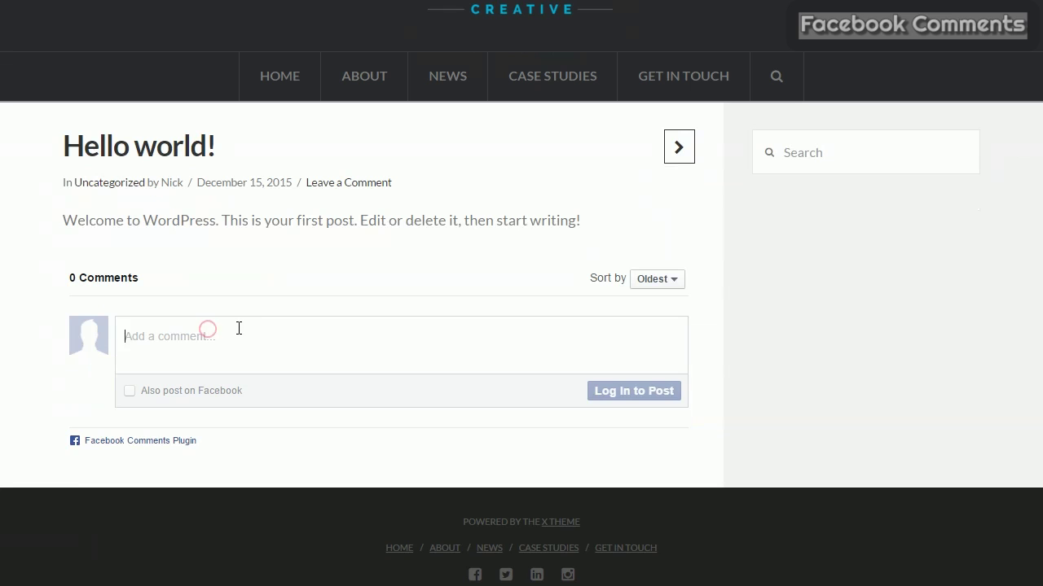
type("Requires users to login to post")
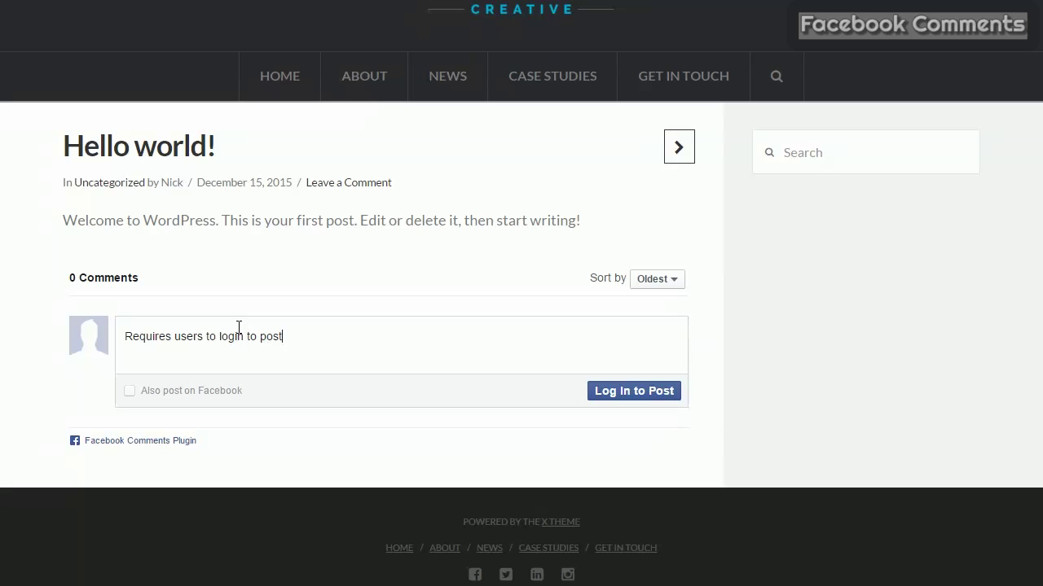
left_click(622, 387)
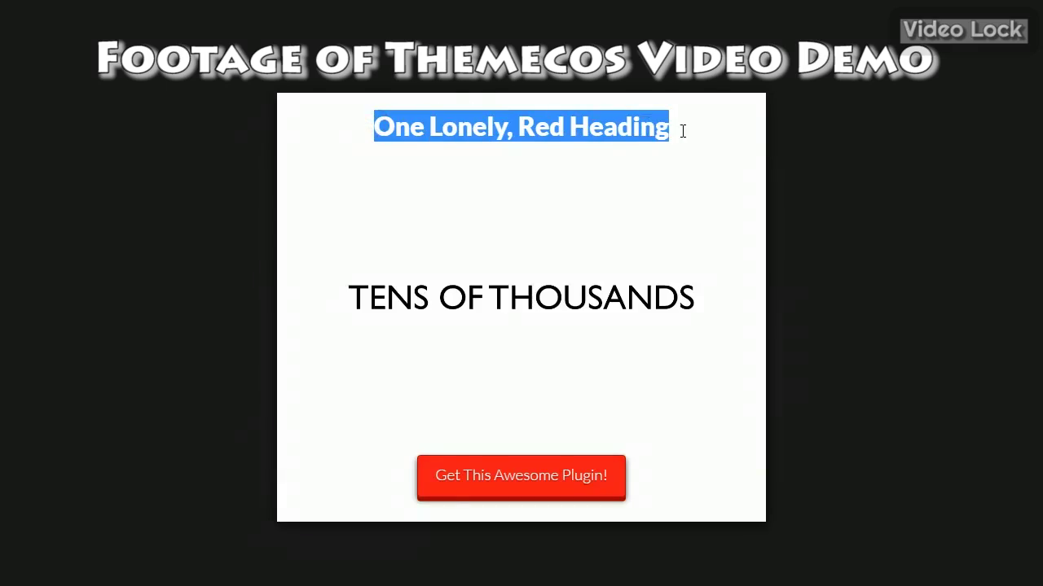
Deselect the red heading and reveal the Video Lock demo video's player controls.
left_click(698, 123)
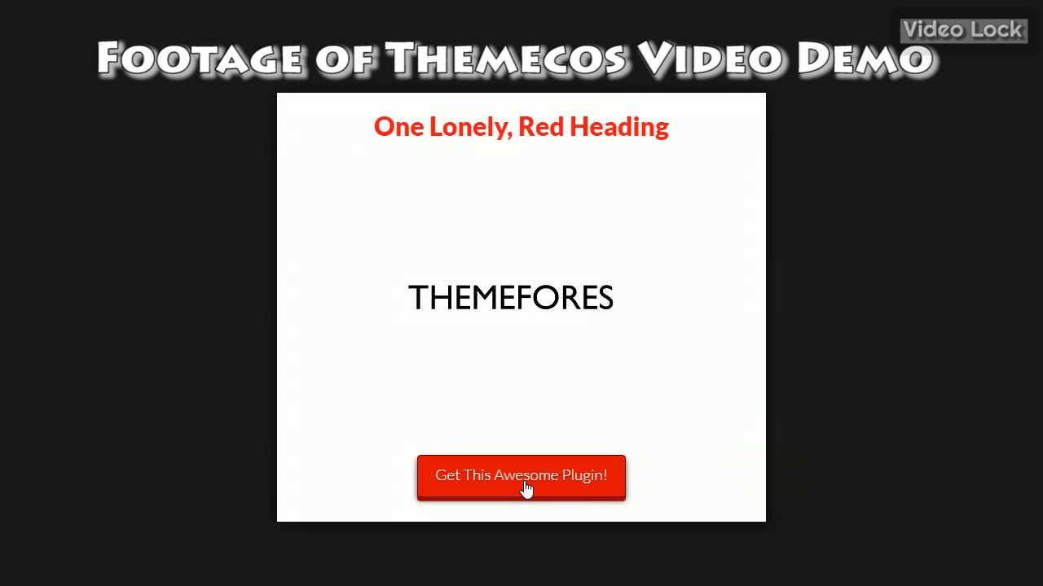
mouse_move(540, 436)
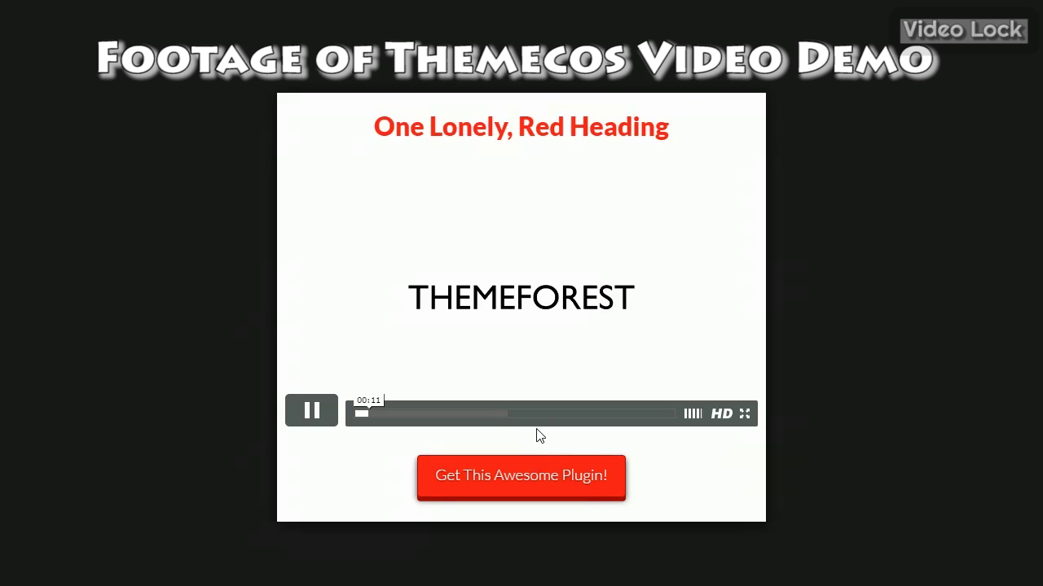